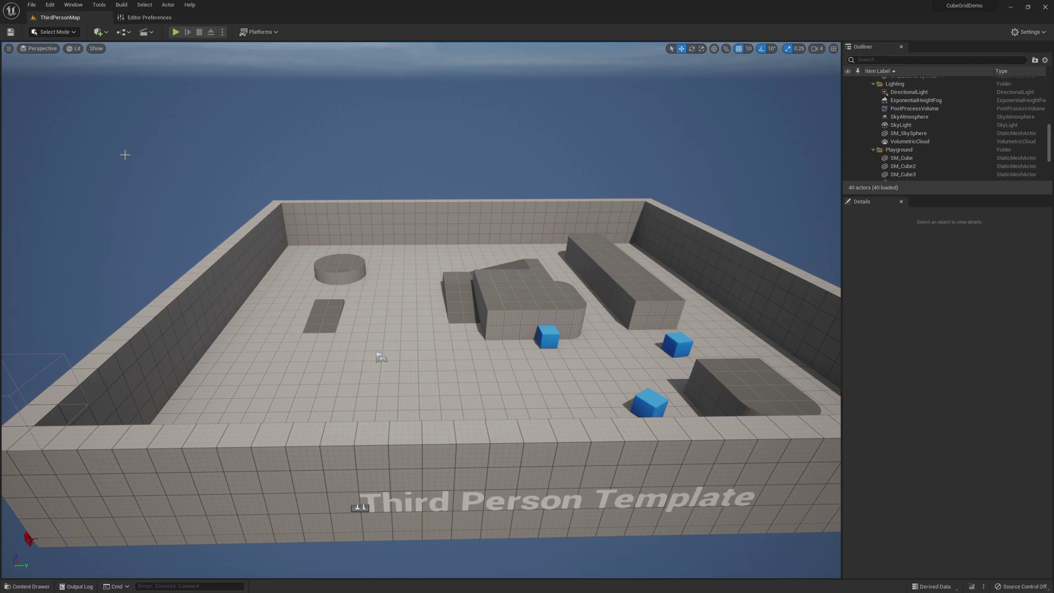
Step: Switch the editor to Modeling mode and start the CubeGrid tool
{"action": "left_click", "coordinate": [72, 34]}
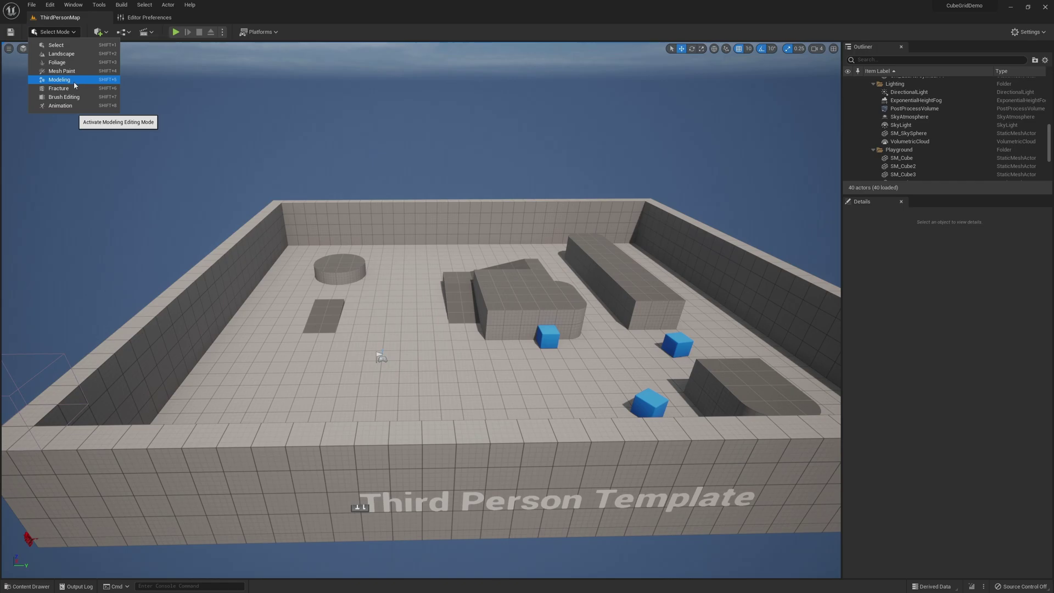
{"action": "left_click", "coordinate": [74, 81]}
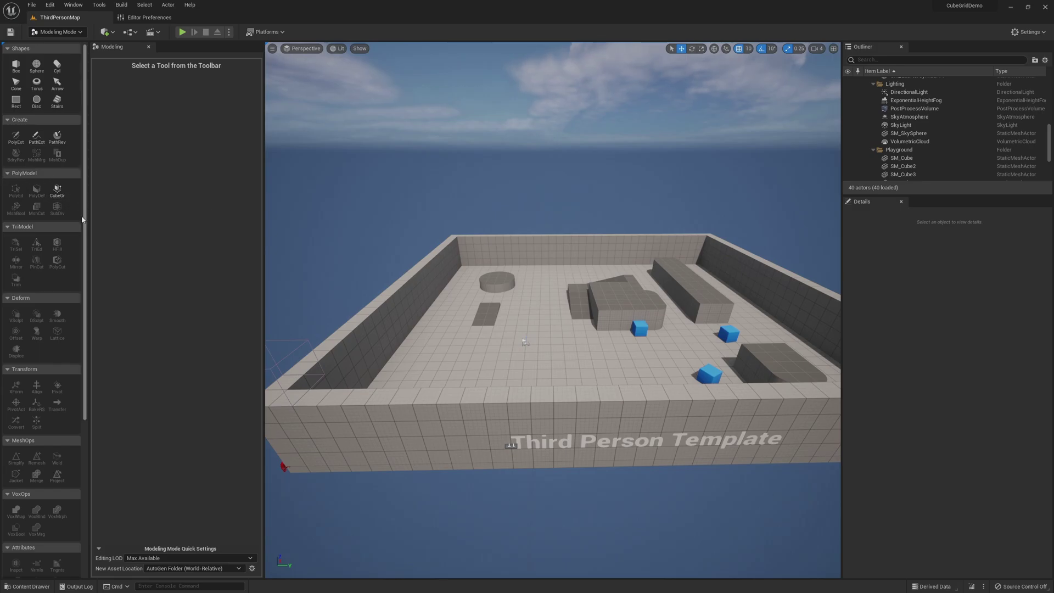
{"action": "left_click", "coordinate": [59, 195]}
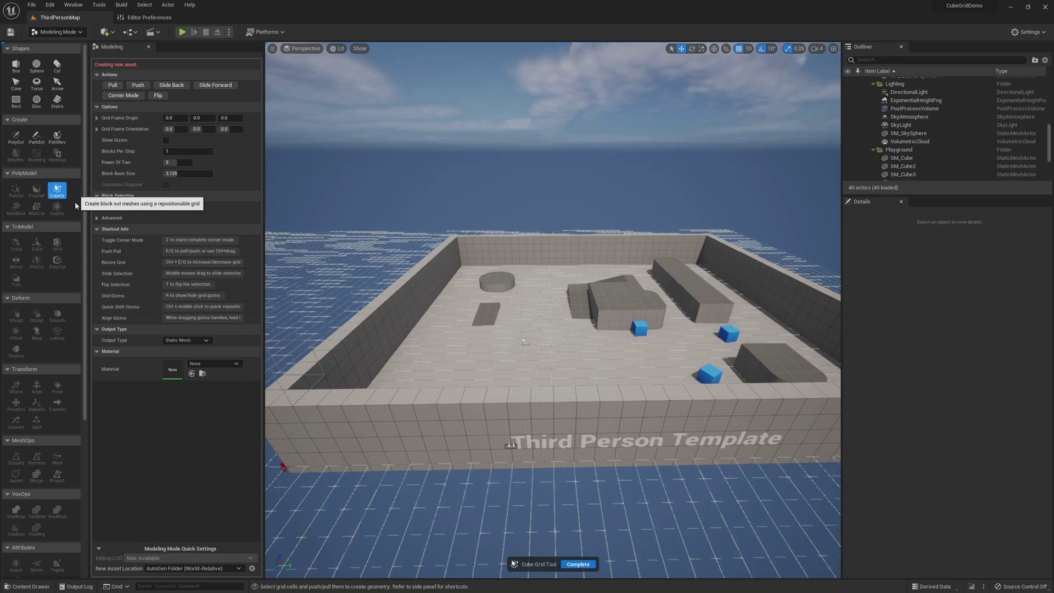
Step: Select a large rectangular area of grid cells outside the walled arena and pull it up three blocks into a platform
{"action": "right_click_drag", "start_coordinate": [593, 484], "coordinate": [676, 477]}
{"action": "right_click_drag", "start_coordinate": [388, 369], "coordinate": [564, 436]}
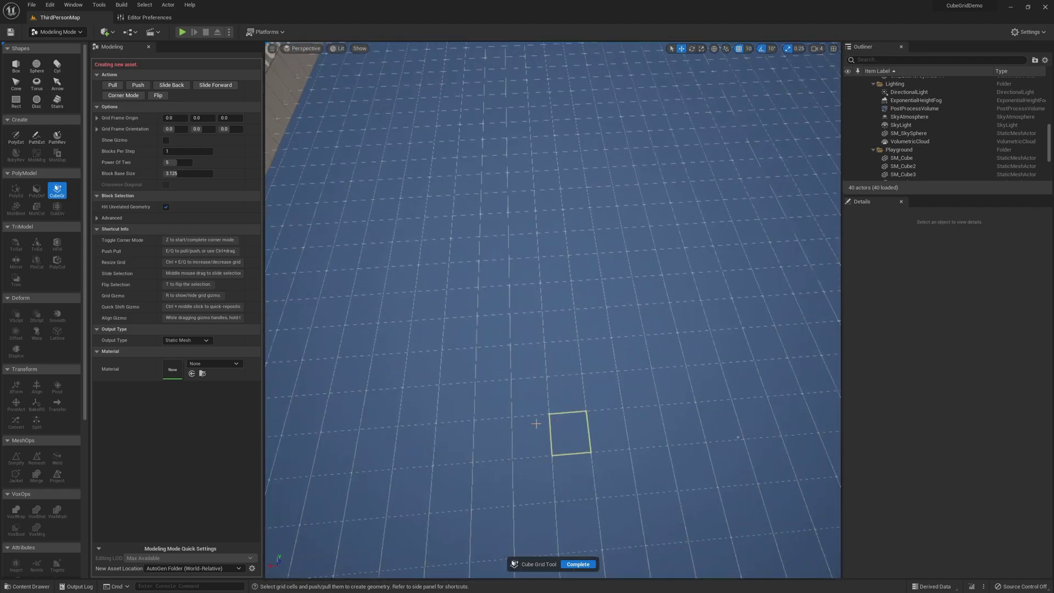
{"action": "left_click_drag", "start_coordinate": [408, 228], "coordinate": [642, 390]}
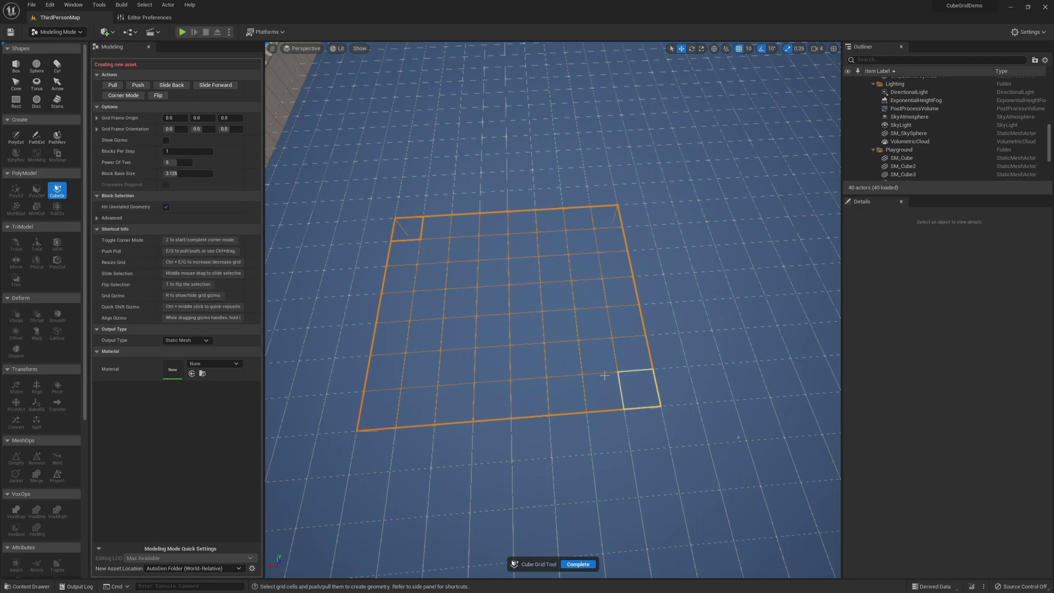
{"action": "left_click_drag", "start_coordinate": [412, 207], "coordinate": [646, 402]}
{"action": "right_click_drag", "start_coordinate": [771, 346], "coordinate": [769, 317]}
{"action": "key", "text": "w"}
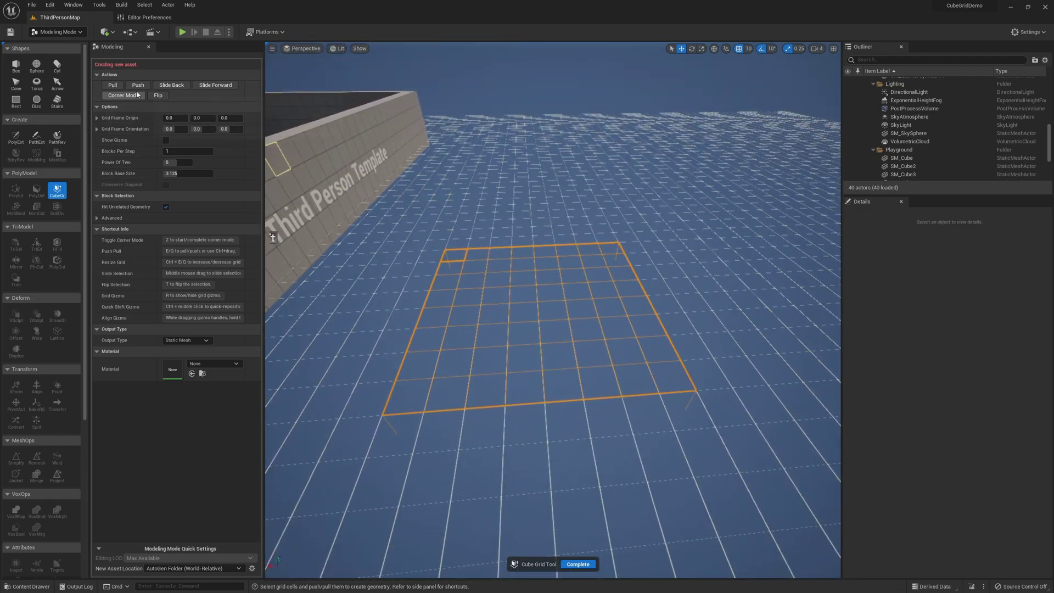
{"action": "left_click", "coordinate": [120, 87]}
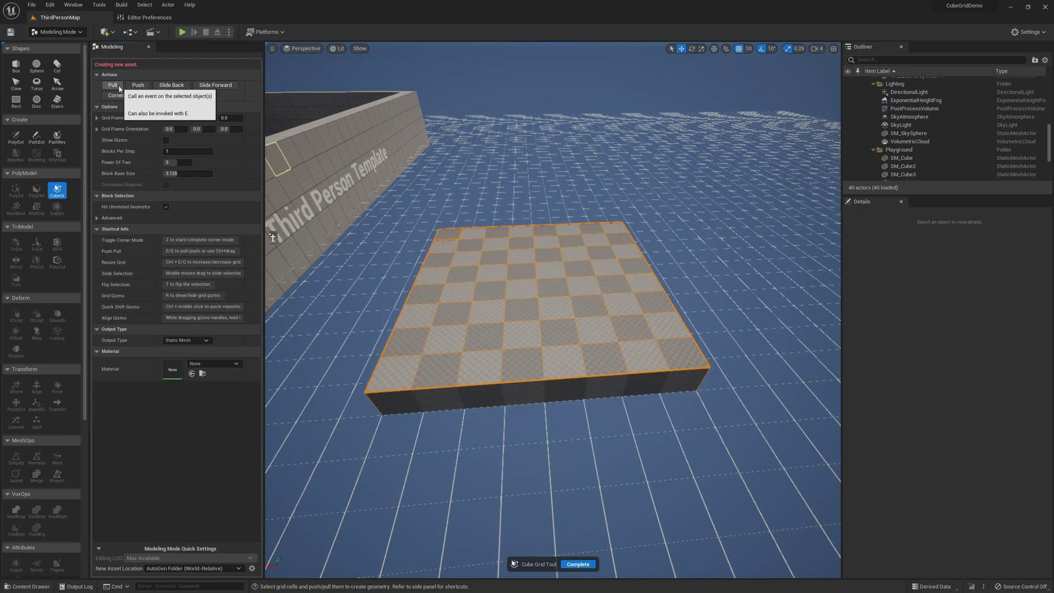
{"action": "left_click", "coordinate": [119, 86]}
{"action": "left_click", "coordinate": [119, 87]}
{"action": "right_click_drag", "start_coordinate": [544, 295], "coordinate": [525, 244]}
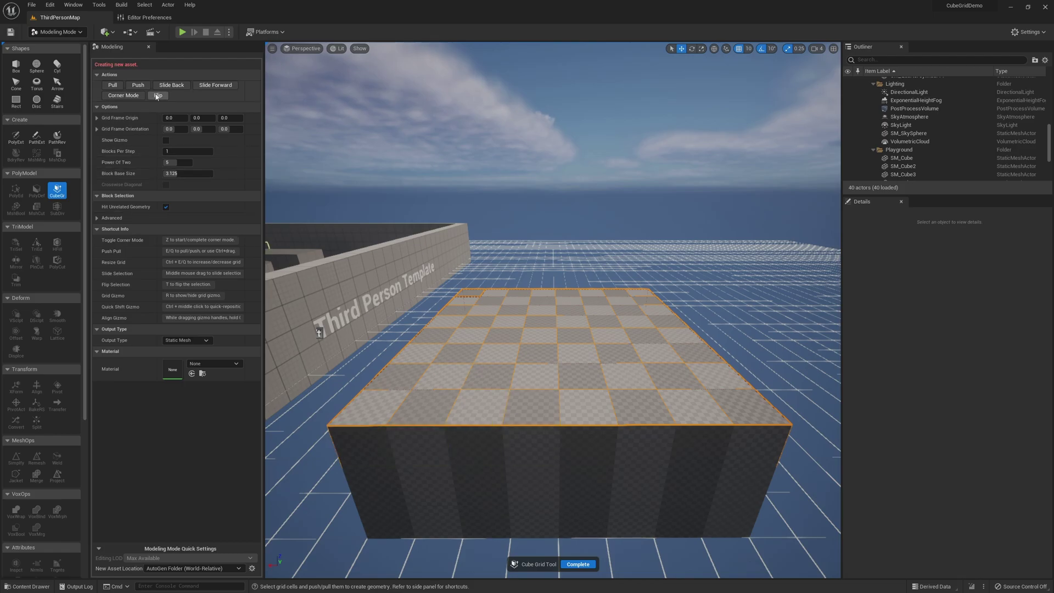
Step: Push the platform's top down two blocks and pull it back up two blocks
{"action": "left_click", "coordinate": [137, 87]}
{"action": "left_click", "coordinate": [137, 86]}
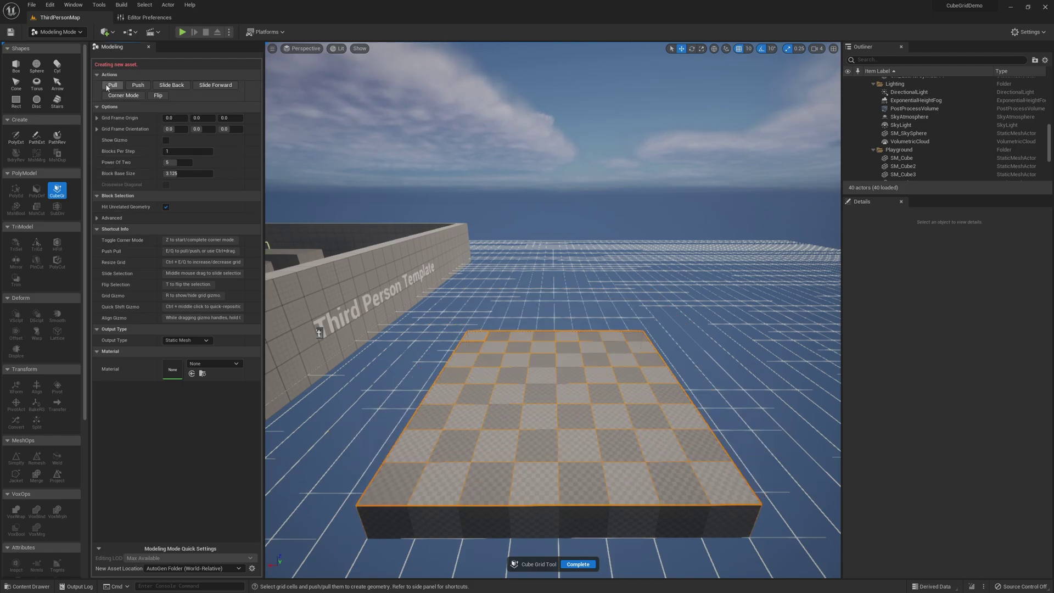
{"action": "left_click", "coordinate": [112, 86]}
{"action": "left_click", "coordinate": [112, 87]}
Step: Select a 2 by 2 cell area in the middle of the platform's top and pull it up four blocks into a column
{"action": "right_click_drag", "start_coordinate": [555, 305], "coordinate": [559, 247]}
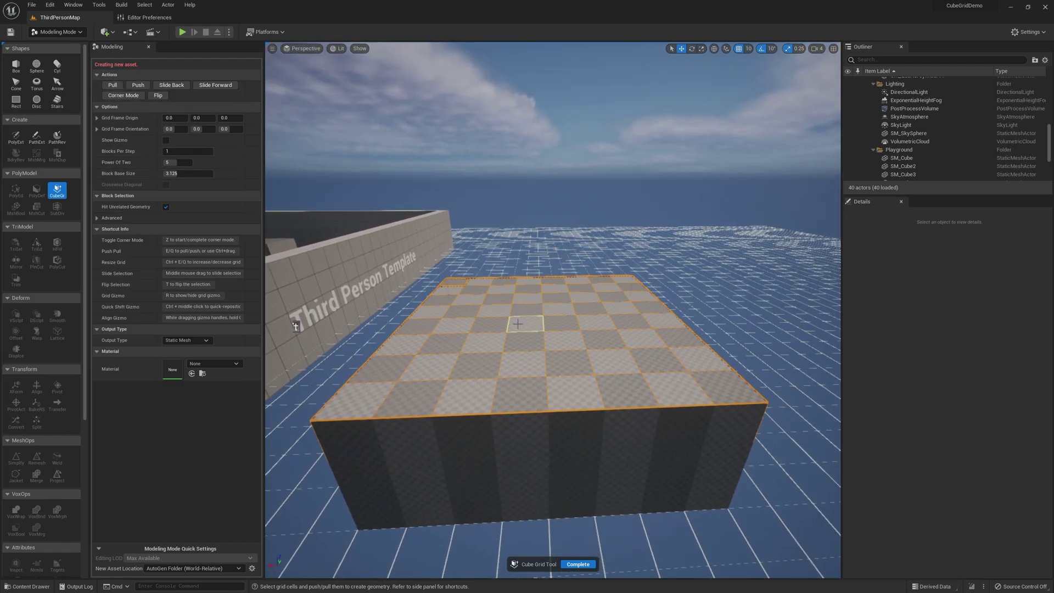
{"action": "left_click_drag", "start_coordinate": [518, 324], "coordinate": [525, 341]}
{"action": "right_click_drag", "start_coordinate": [701, 259], "coordinate": [684, 313]}
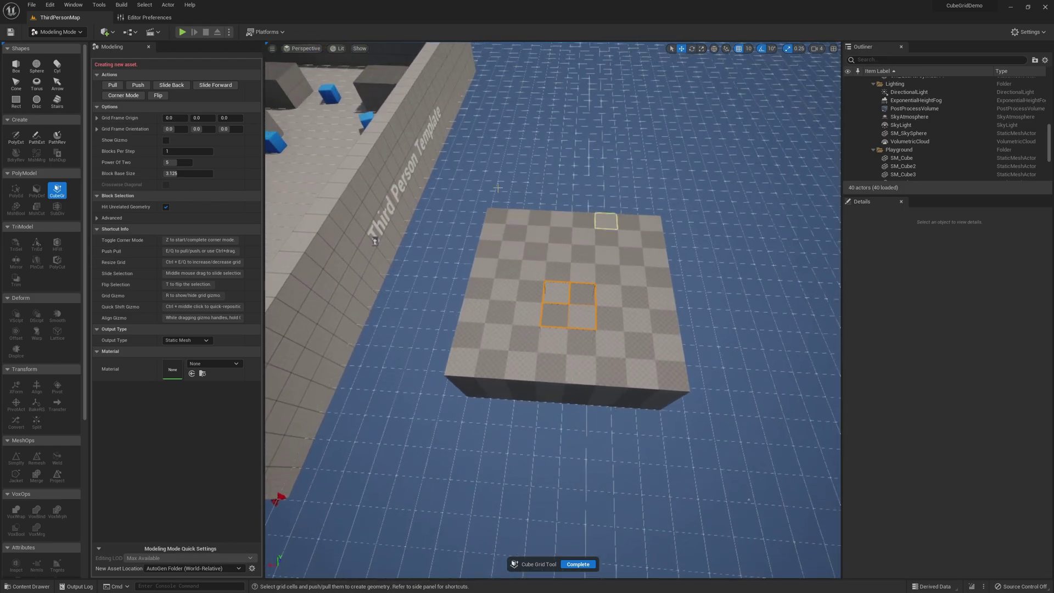
{"action": "left_click", "coordinate": [116, 87]}
{"action": "left_click", "coordinate": [116, 89]}
{"action": "left_click", "coordinate": [116, 89]}
{"action": "left_click", "coordinate": [115, 89]}
Step: Push a two-cell-wide section in the middle row of the platform's side inwards to cut a tunnel through it
{"action": "right_click_drag", "start_coordinate": [738, 187], "coordinate": [582, 187]}
{"action": "right_click_drag", "start_coordinate": [666, 212], "coordinate": [670, 208]}
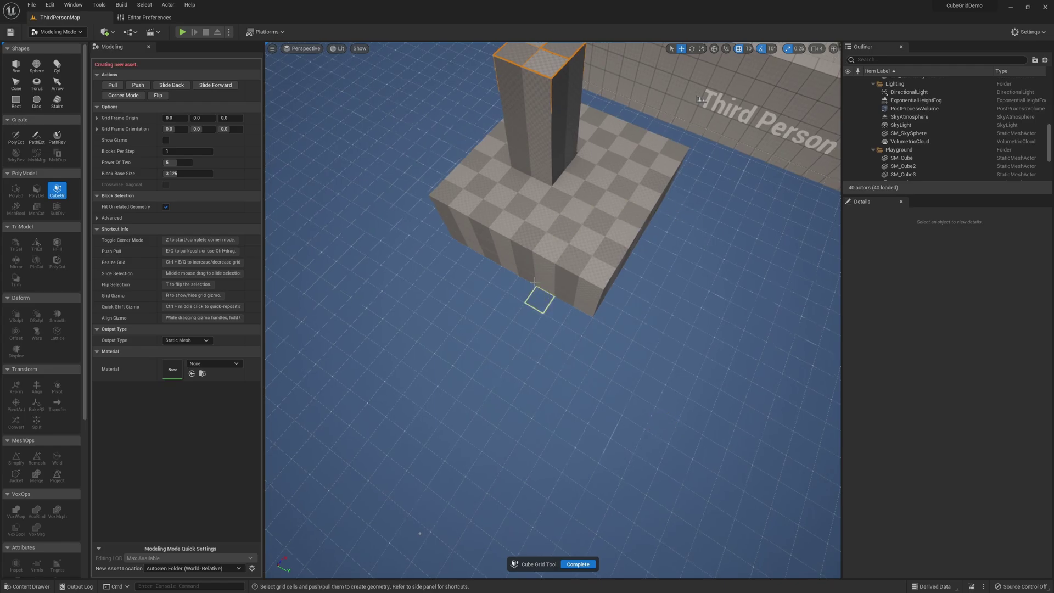
{"action": "right_click_drag", "start_coordinate": [531, 323], "coordinate": [573, 241]}
{"action": "left_click", "coordinate": [138, 86]}
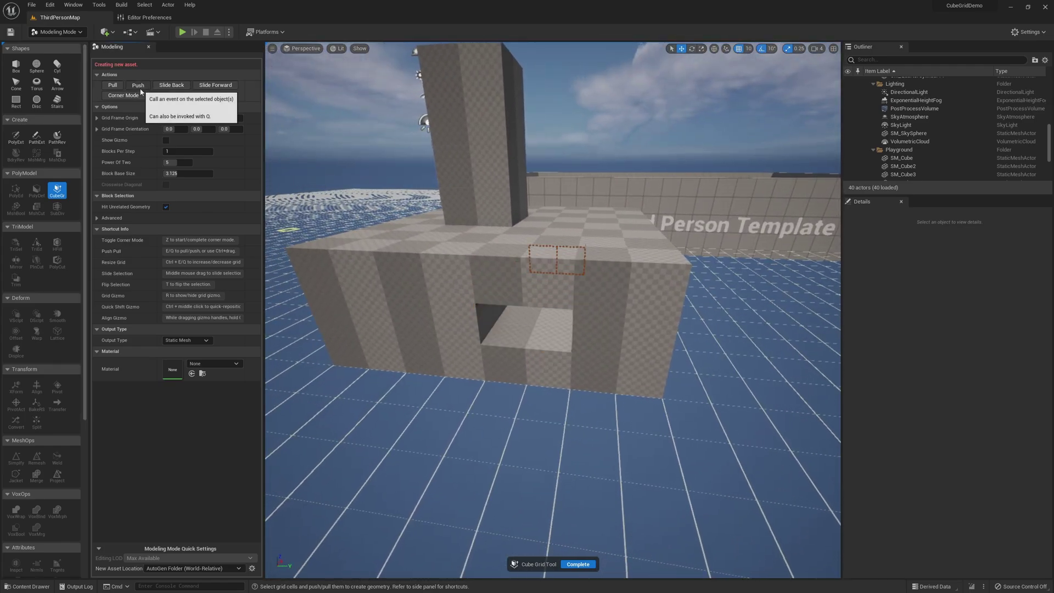
{"action": "right_click_drag", "start_coordinate": [549, 283], "coordinate": [549, 248]}
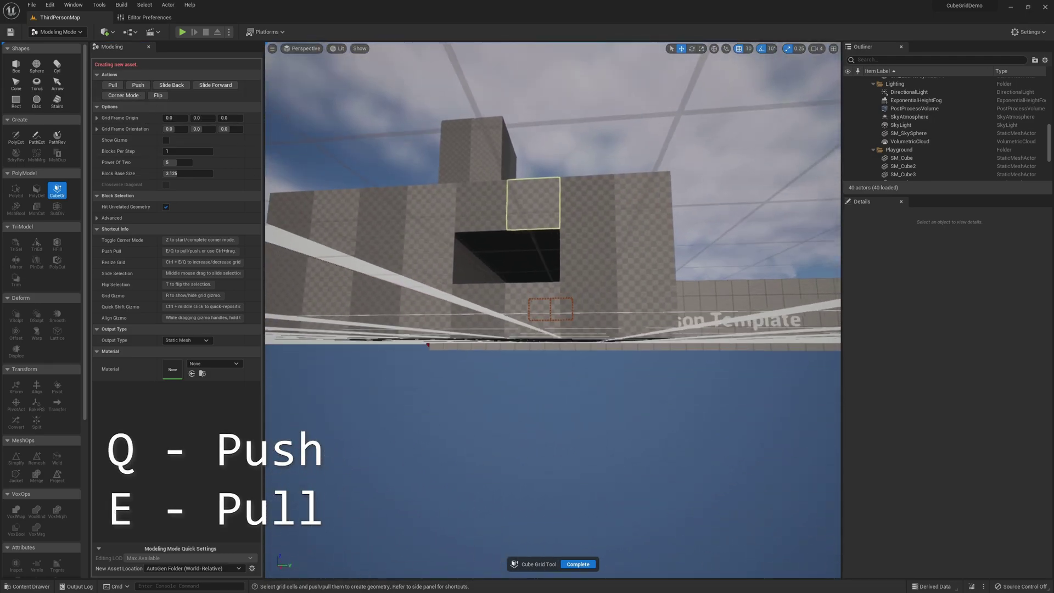
{"action": "mouse_move", "coordinate": [571, 311]}
{"action": "right_mouse_down"}
{"action": "mouse_move", "coordinate": [582, 330]}
{"action": "mouse_move", "coordinate": [571, 328]}
{"action": "right_mouse_up"}
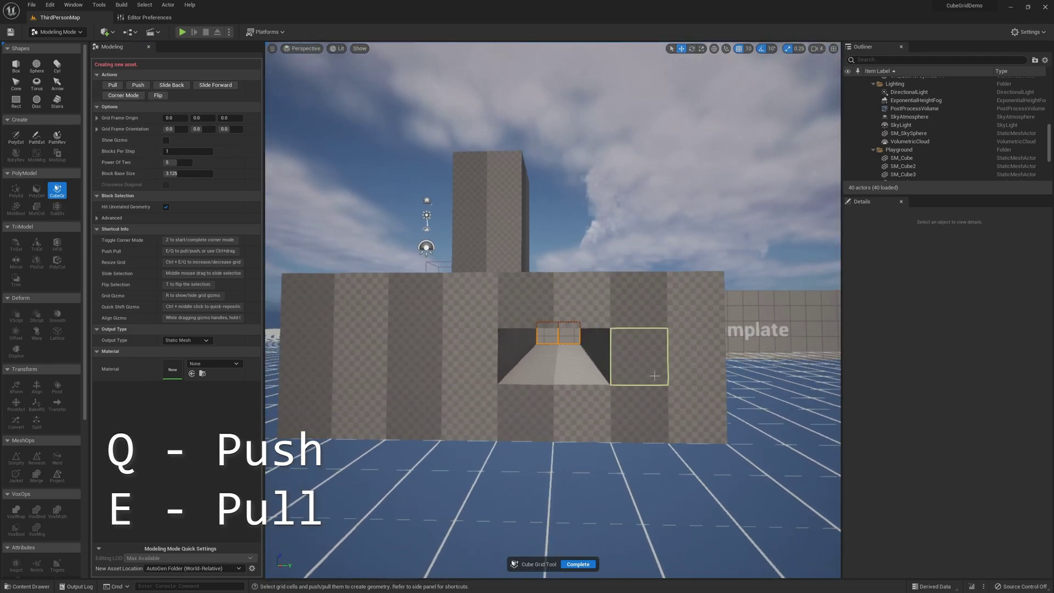
Step: Pull the pushed-in section back out until the tunnel is filled flush with the platform's side
{"action": "key", "text": "e"}
{"action": "key", "text": "e"}
{"action": "key", "text": "e"}
{"action": "key", "text": "e"}
{"action": "key", "text": "e"}
{"action": "key", "text": "e"}
{"action": "key", "text": "e"}
{"action": "key", "text": "e"}
{"action": "key", "text": "e"}
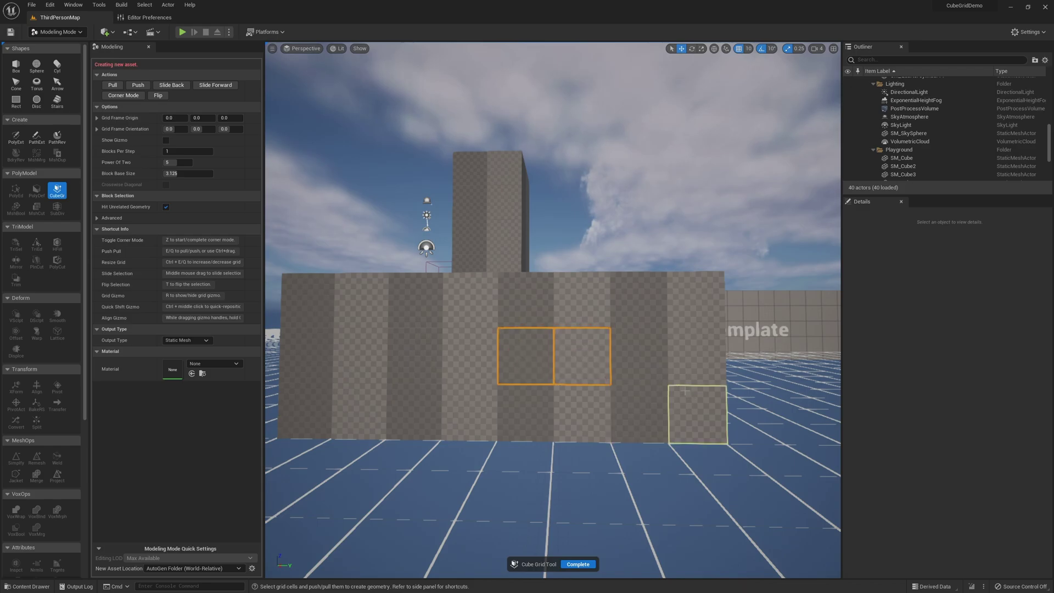
Step: Slide the two-cell selection four blocks out from the platform's side, two blocks back in, and outwards again, without changing geometry
{"action": "right_click_drag", "start_coordinate": [691, 380], "coordinate": [554, 390]}
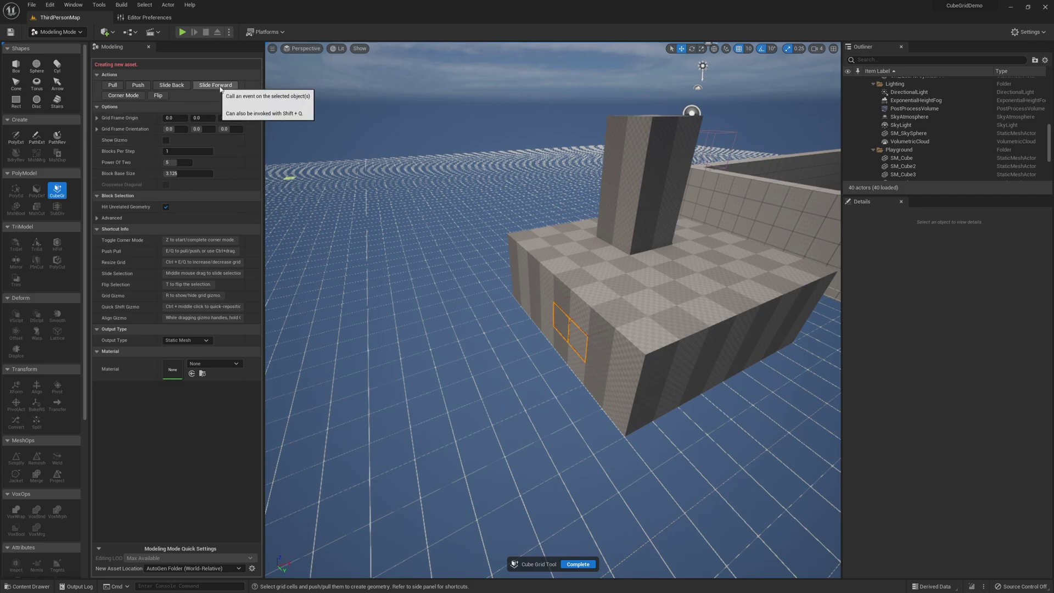
{"action": "key", "text": "shift+e"}
{"action": "key", "text": "shift+e"}
{"action": "key", "text": "shift+e"}
{"action": "key", "text": "shift+e"}
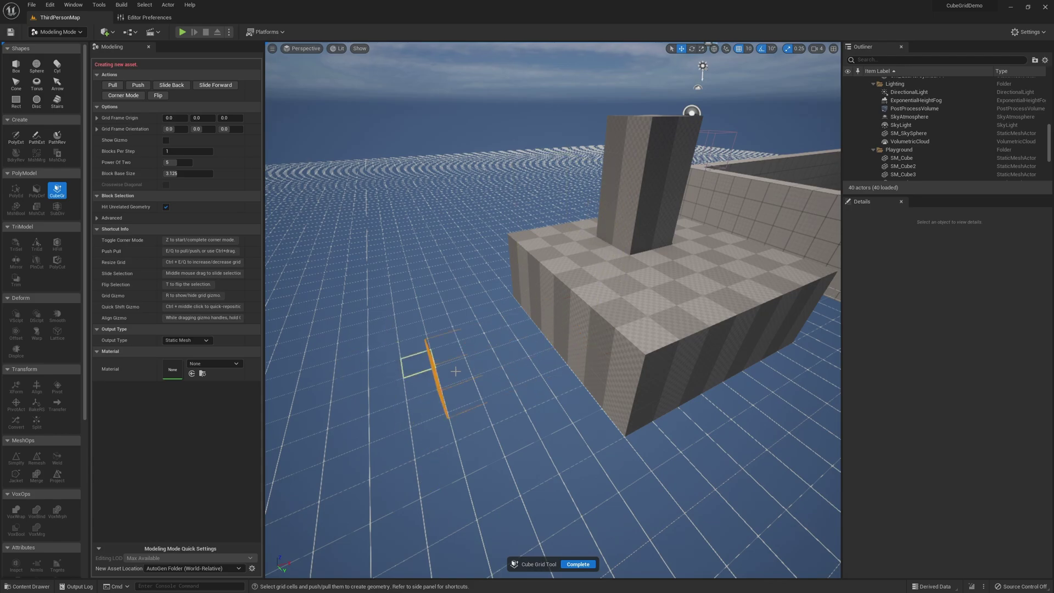
{"action": "key", "text": "shift+q"}
{"action": "key", "text": "shift+q"}
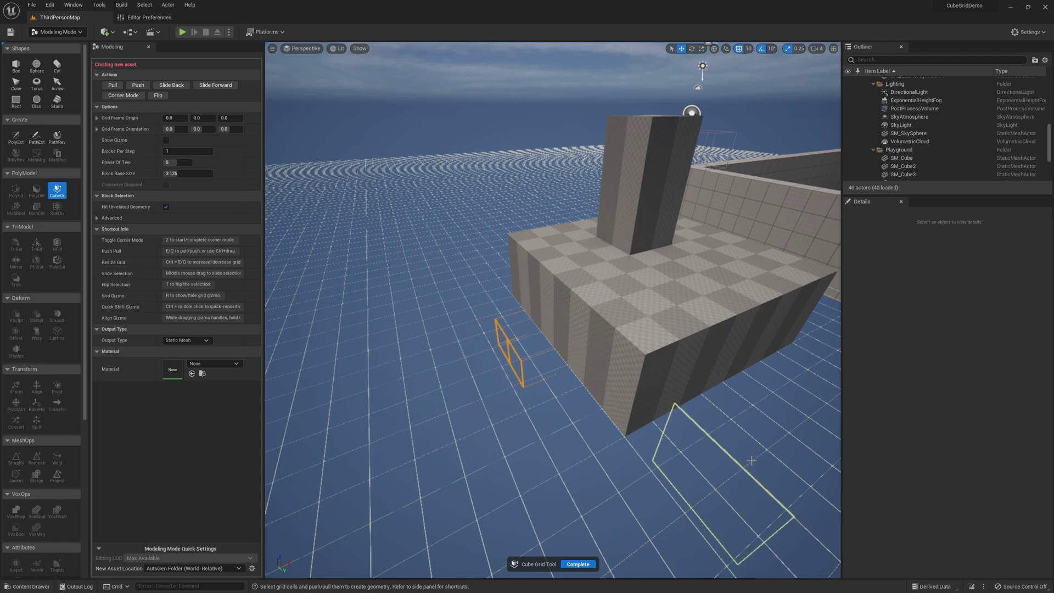
{"action": "middle_click_drag", "start_coordinate": [659, 442], "coordinate": [599, 404]}
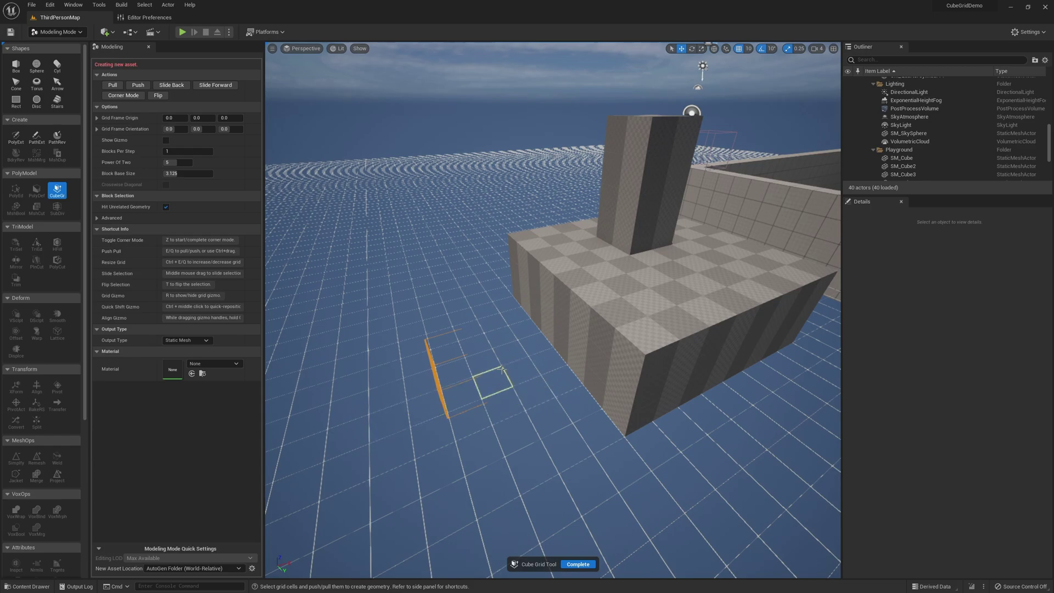
Step: Pull the detached two-cell selection three blocks to create a separate block away from the platform
{"action": "left_click_drag", "start_coordinate": [502, 370], "coordinate": [512, 402], "text": "alt"}
{"action": "key", "text": "e"}
{"action": "key", "text": "e"}
{"action": "key", "text": "e"}
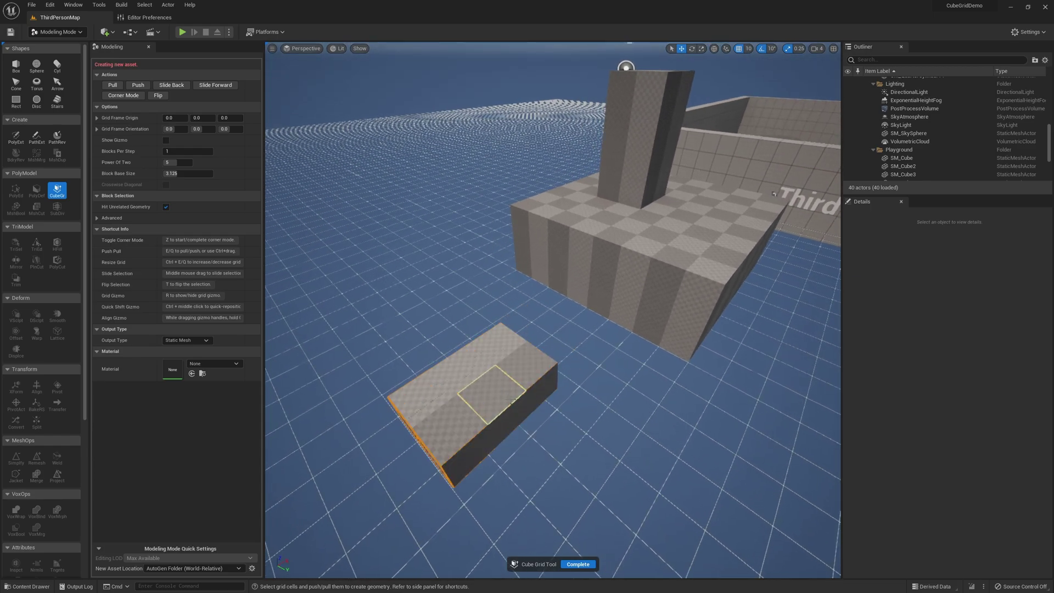
Step: Slide the selection three blocks further out and pull it three blocks to create a second detached block
{"action": "left_click_drag", "start_coordinate": [554, 374], "coordinate": [514, 382], "text": "alt"}
{"action": "key", "text": "shift+e"}
{"action": "key", "text": "shift+e"}
{"action": "key", "text": "shift+e"}
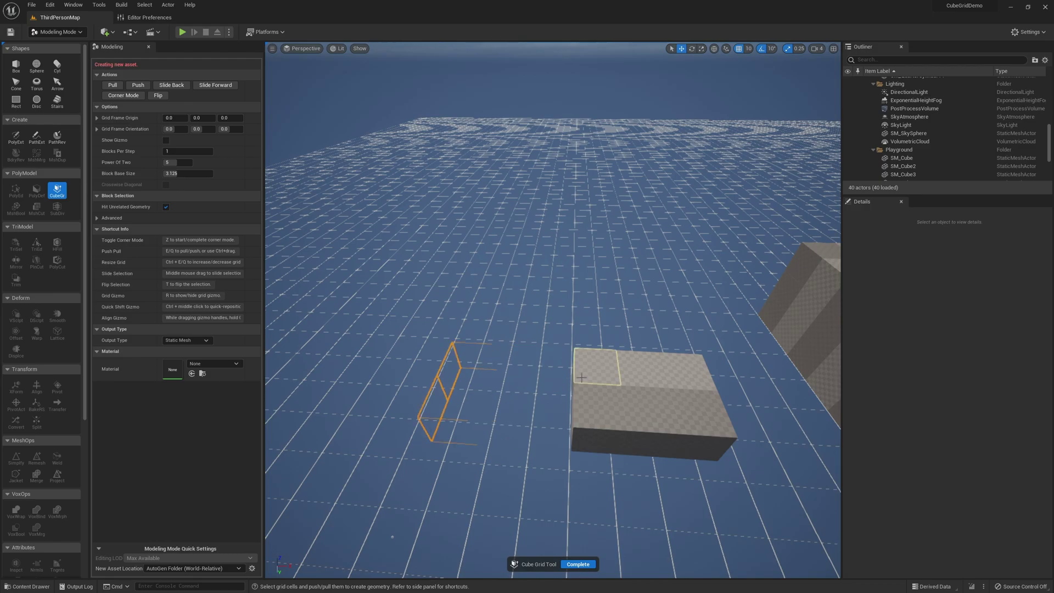
{"action": "key", "text": "e"}
{"action": "key", "text": "e"}
{"action": "key", "text": "e"}
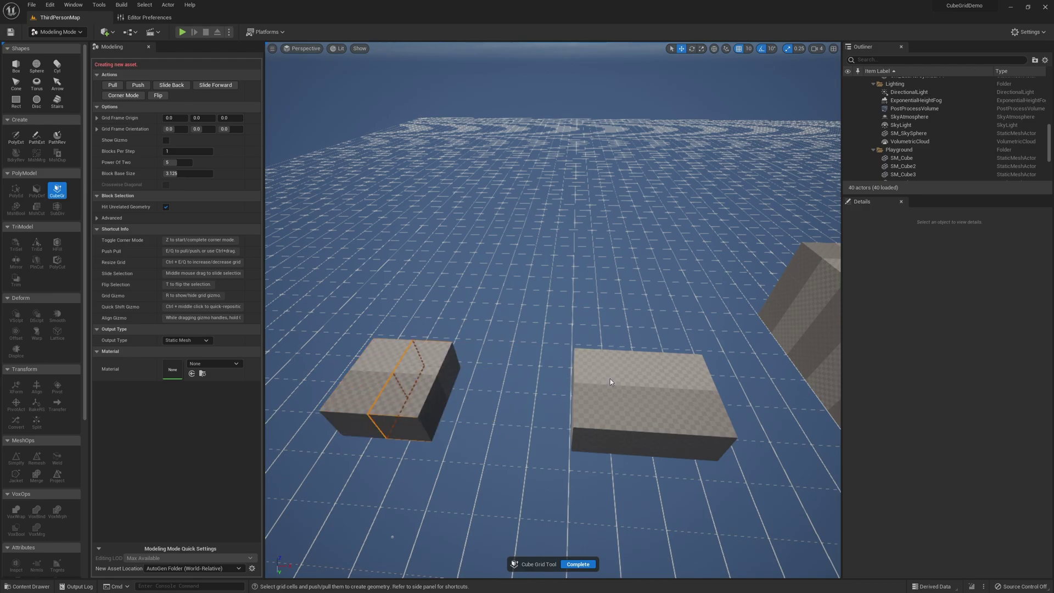
Step: Slide the selection back towards the platform and push it to cut away part of the detached blocks
{"action": "middle_click_drag", "start_coordinate": [611, 381], "coordinate": [648, 375]}
{"action": "key", "text": "q"}
{"action": "right_click_drag", "start_coordinate": [635, 454], "coordinate": [728, 415]}
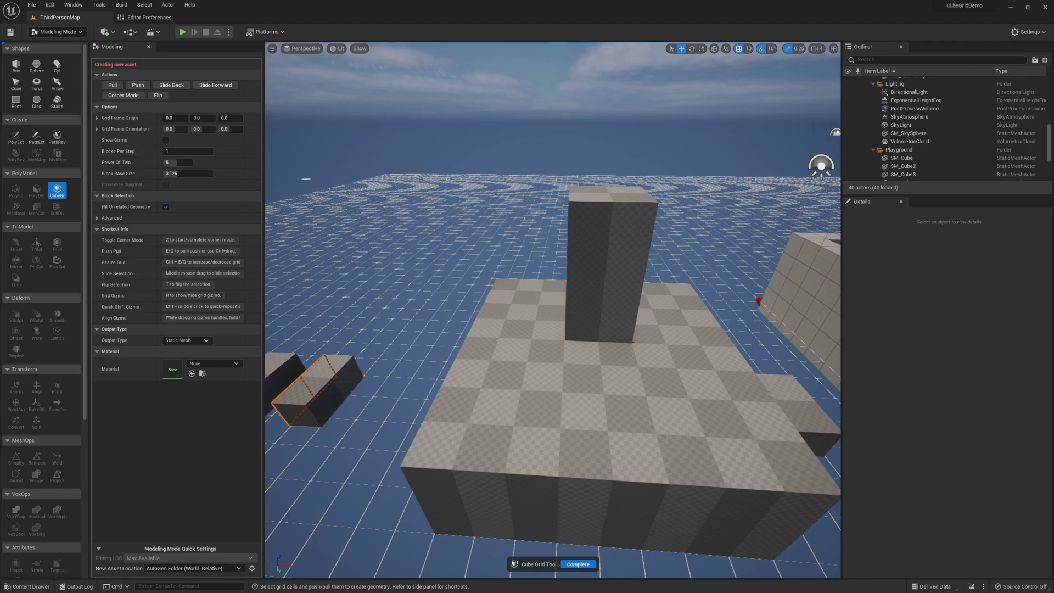
Step: Enter corner mode on the selected two-cell face and push one upper corner inwards by one block
{"action": "right_click_drag", "start_coordinate": [395, 263], "coordinate": [541, 256]}
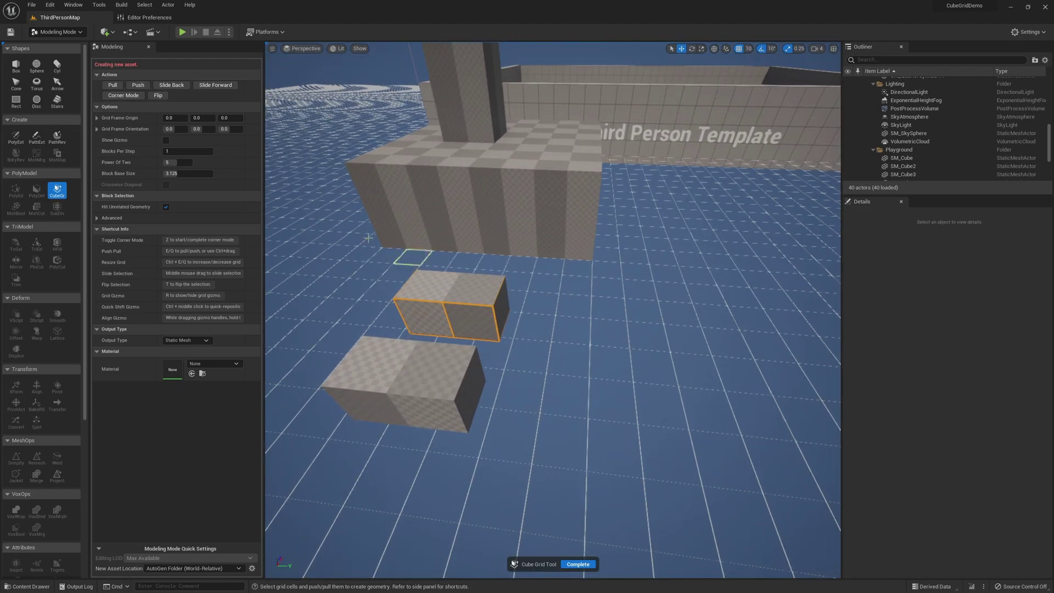
{"action": "left_click", "coordinate": [123, 95]}
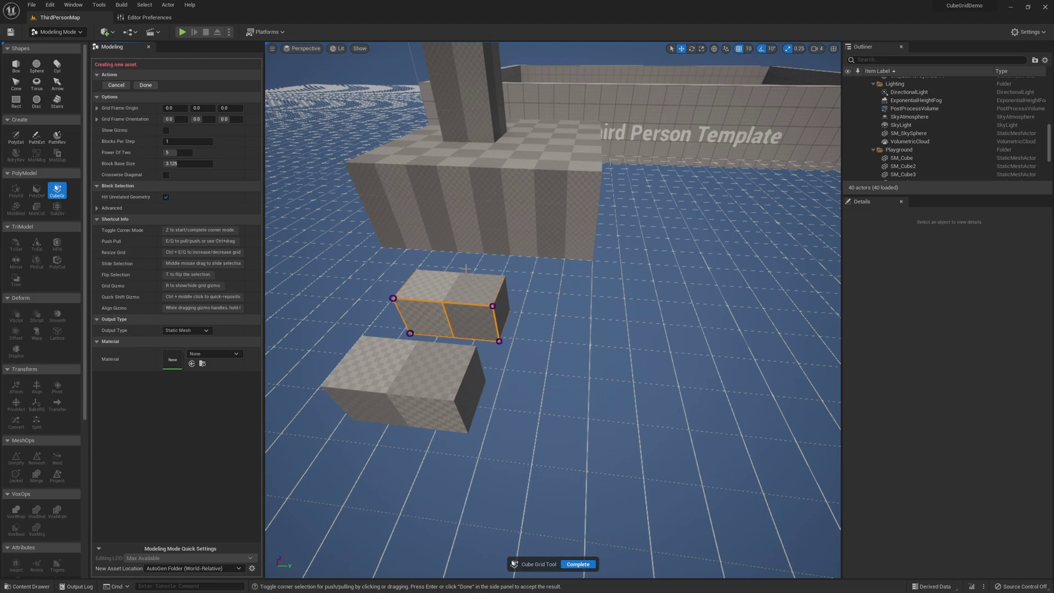
{"action": "right_click_drag", "start_coordinate": [561, 312], "coordinate": [447, 263]}
{"action": "left_click_drag", "start_coordinate": [597, 346], "coordinate": [403, 264], "text": "alt"}
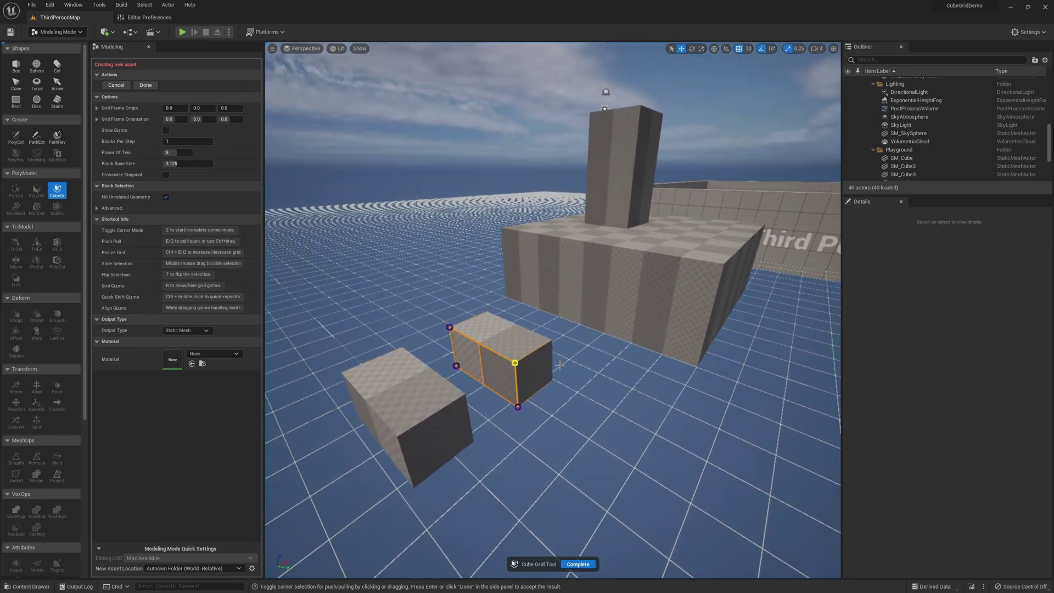
{"action": "key", "text": "e"}
{"action": "key", "text": "q"}
{"action": "key", "text": "q"}
{"action": "left_click_drag", "start_coordinate": [571, 356], "coordinate": [446, 350], "text": "alt"}
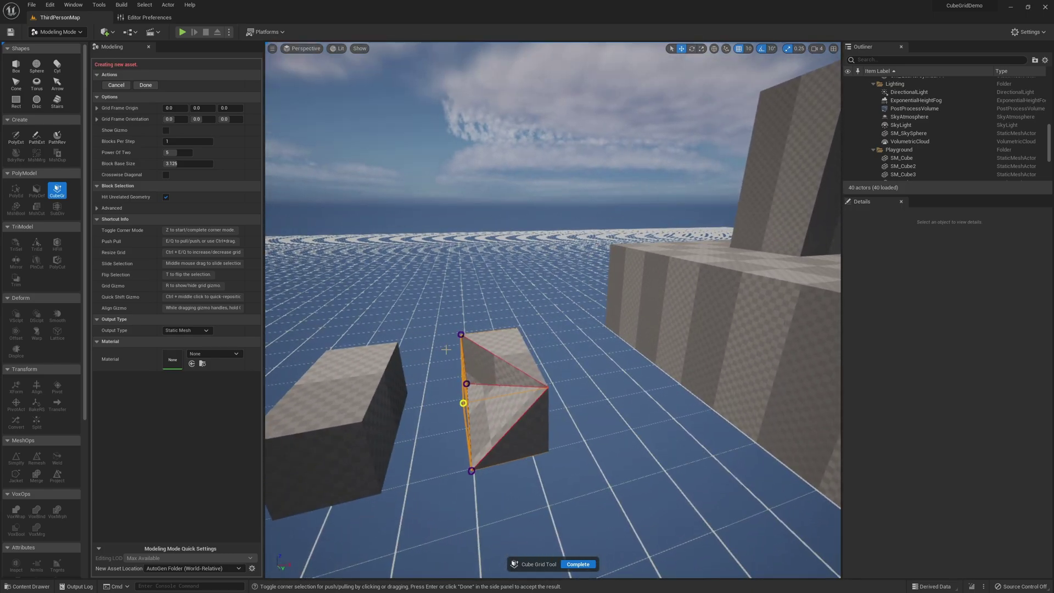
Step: Include the lower corner on the same side to shape the block into a wedge, and finish corner mode
{"action": "left_click", "coordinate": [472, 471]}
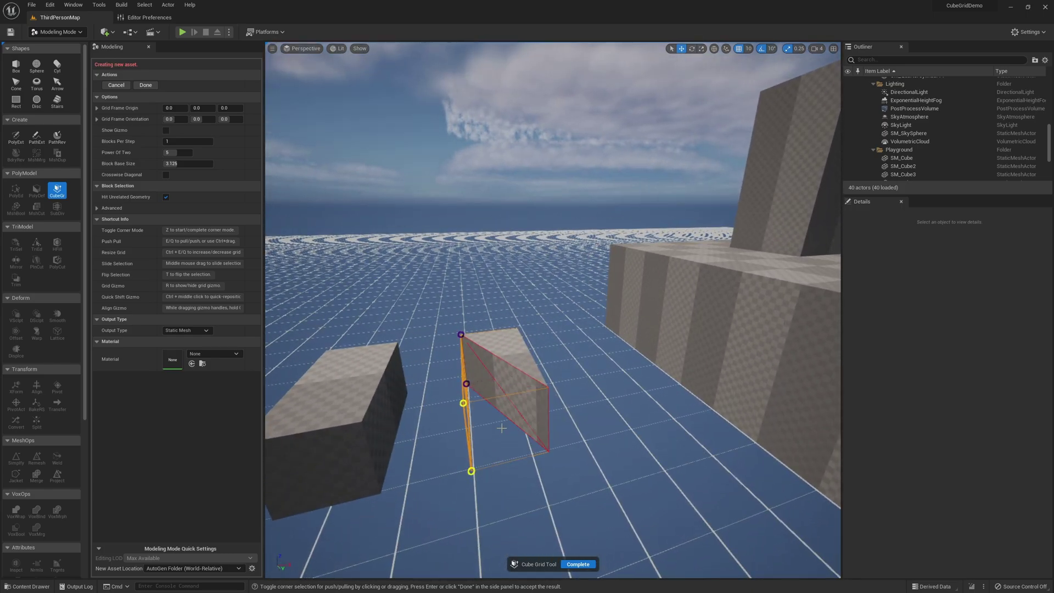
{"action": "left_click_drag", "start_coordinate": [502, 428], "coordinate": [554, 390], "text": "alt"}
{"action": "right_click_drag", "start_coordinate": [570, 319], "coordinate": [592, 326]}
{"action": "key", "text": "z"}
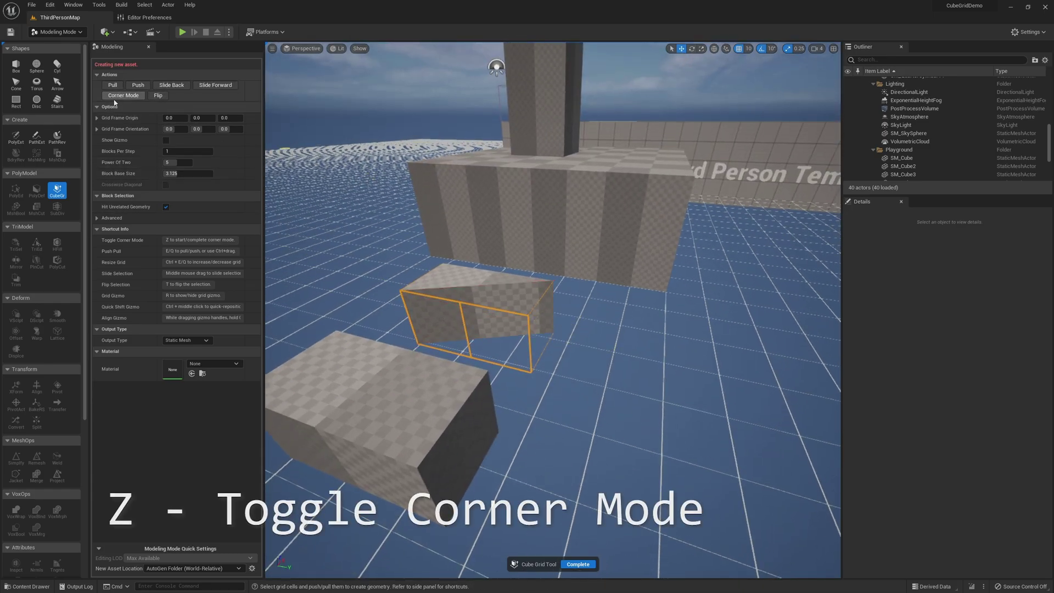
Step: Select an area of cells at the platform's corner and pull it up four blocks into a second column
{"action": "right_click_drag", "start_coordinate": [433, 213], "coordinate": [432, 250]}
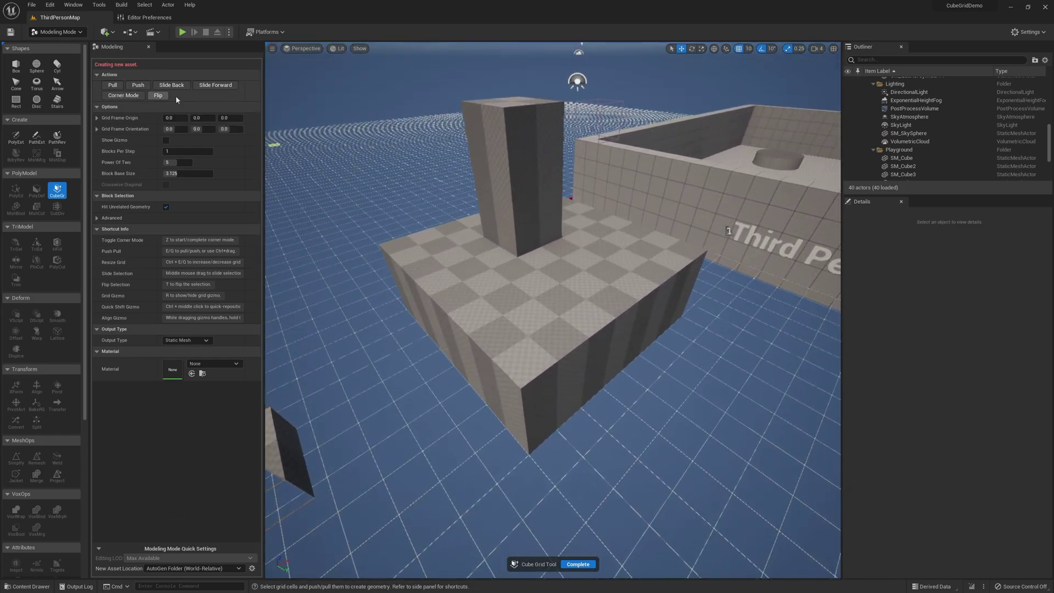
{"action": "mouse_move", "coordinate": [523, 356]}
{"action": "right_mouse_down"}
{"action": "mouse_move", "coordinate": [582, 363]}
{"action": "mouse_move", "coordinate": [535, 354]}
{"action": "right_mouse_up"}
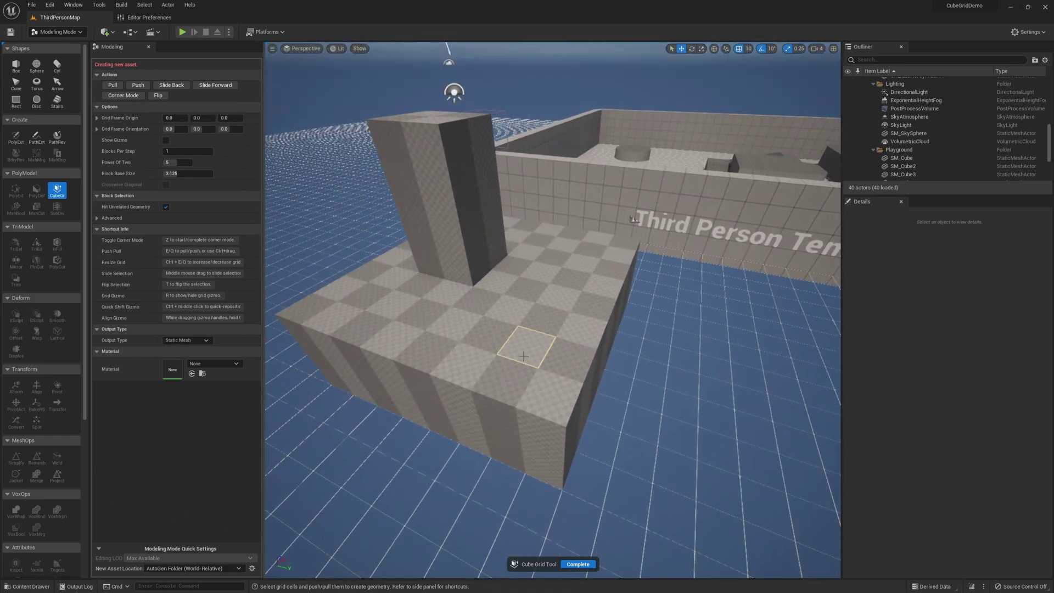
{"action": "key", "text": "e"}
{"action": "key", "text": "e"}
{"action": "key", "text": "e"}
{"action": "key", "text": "e"}
{"action": "right_click_drag", "start_coordinate": [708, 407], "coordinate": [541, 393]}
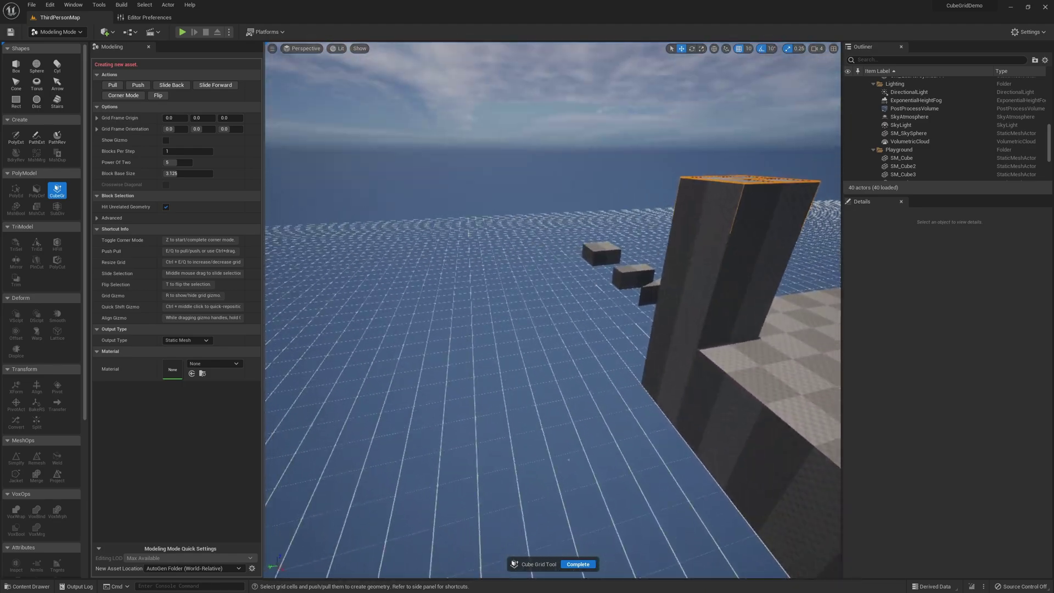
Step: Select a 3 by 3 cell area on the open ground grid and pull it up five blocks into a tall column
{"action": "left_click", "coordinate": [455, 397]}
{"action": "key", "text": "e"}
{"action": "right_click_drag", "start_coordinate": [595, 434], "coordinate": [532, 415]}
{"action": "key", "text": "e"}
{"action": "key", "text": "e"}
{"action": "key", "text": "e"}
{"action": "key", "text": "e"}
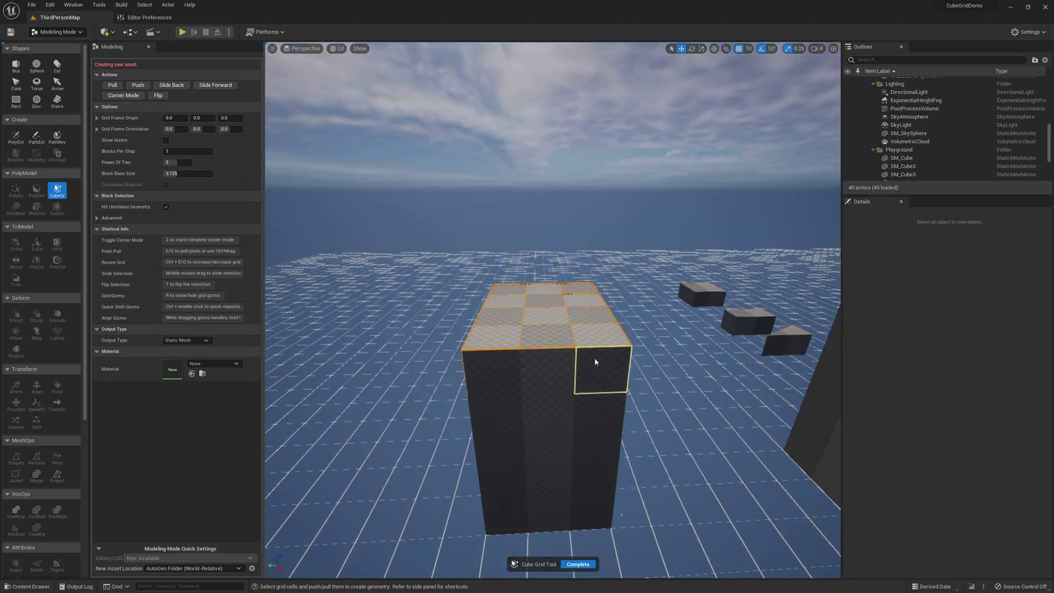
Step: Select a 4 by 7 cell area on the open ground grid beside the tall column and flip the selection direction
{"action": "left_click_drag", "start_coordinate": [411, 383], "coordinate": [362, 526]}
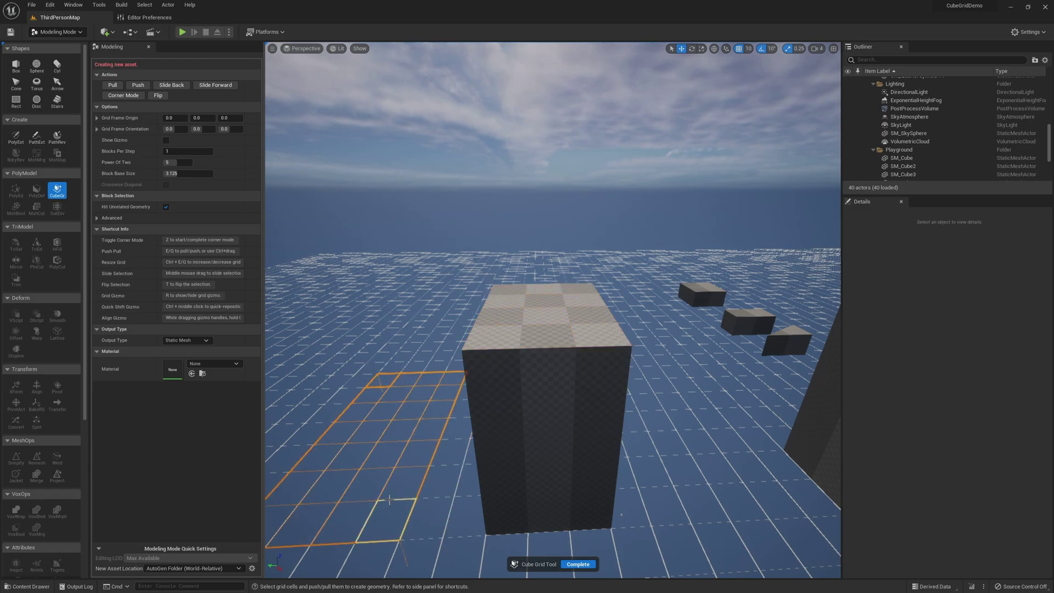
{"action": "key", "text": "a"}
{"action": "mouse_move", "coordinate": [420, 513]}
{"action": "right_mouse_down"}
{"action": "mouse_move", "coordinate": [399, 513]}
{"action": "mouse_move", "coordinate": [412, 512]}
{"action": "right_mouse_up"}
{"action": "left_click", "coordinate": [163, 97]}
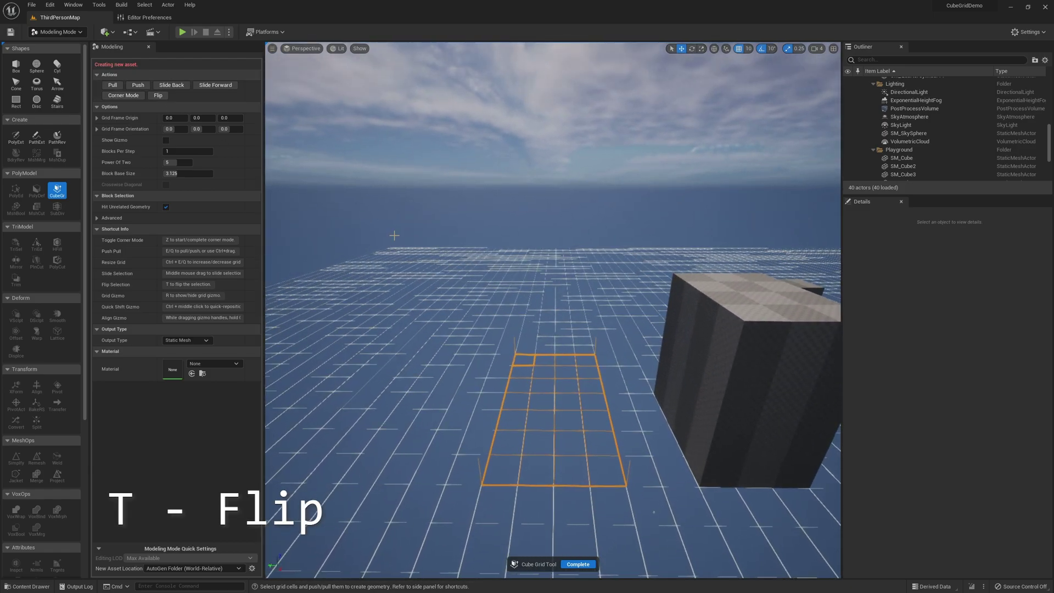
Step: Pull the flipped selection down four blocks below the ground grid and push it back up through the grid
{"action": "key", "text": "e"}
{"action": "key", "text": "e"}
{"action": "key", "text": "e"}
{"action": "key", "text": "e"}
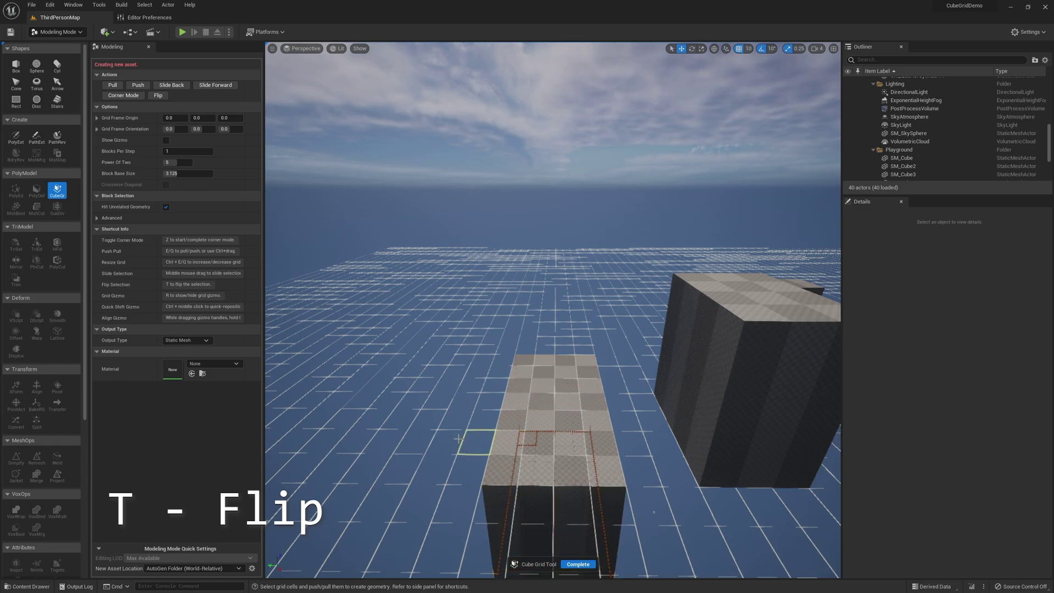
{"action": "key", "text": "a"}
{"action": "right_click_drag", "start_coordinate": [477, 443], "coordinate": [554, 483]}
{"action": "left_click_drag", "start_coordinate": [513, 337], "coordinate": [494, 439], "text": "alt"}
{"action": "key", "text": "q"}
{"action": "key", "text": "q"}
{"action": "key", "text": "q"}
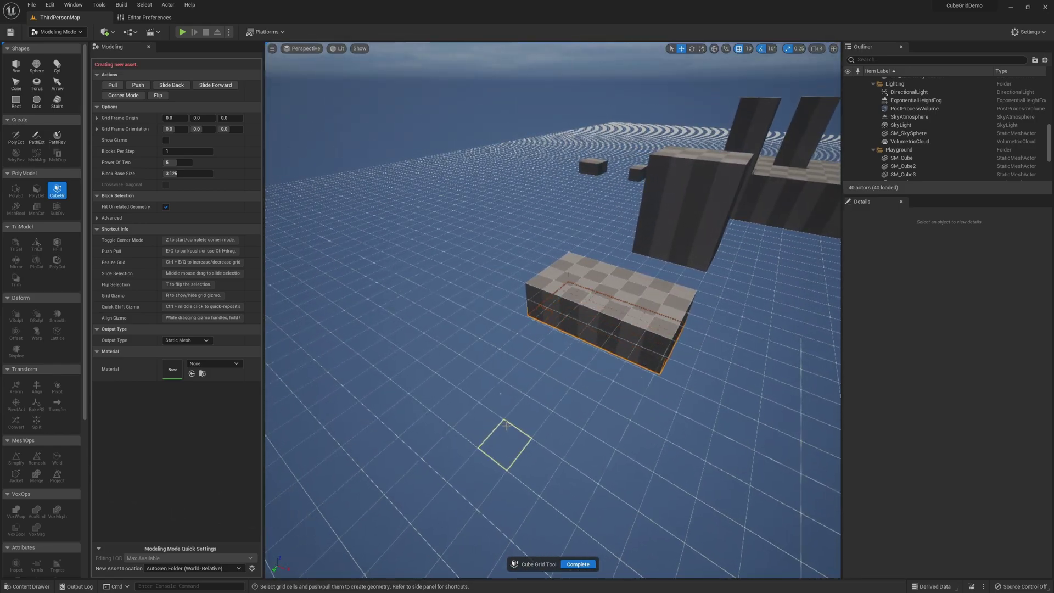
{"action": "key", "text": "e"}
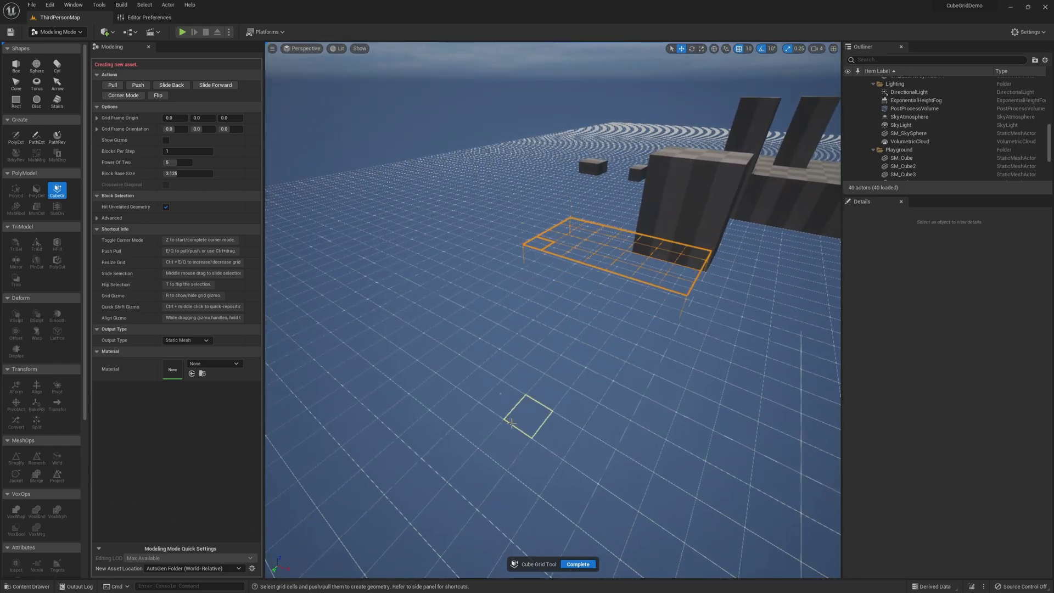
Step: Pull the 4 by 7 cell selection up into a tall block next to the existing column
{"action": "key", "text": "e"}
{"action": "key", "text": "e"}
{"action": "key", "text": "e"}
{"action": "key", "text": "e"}
{"action": "key", "text": "e"}
{"action": "right_click_drag", "start_coordinate": [597, 381], "coordinate": [637, 407]}
{"action": "key", "text": "w"}
{"action": "key", "text": "d"}
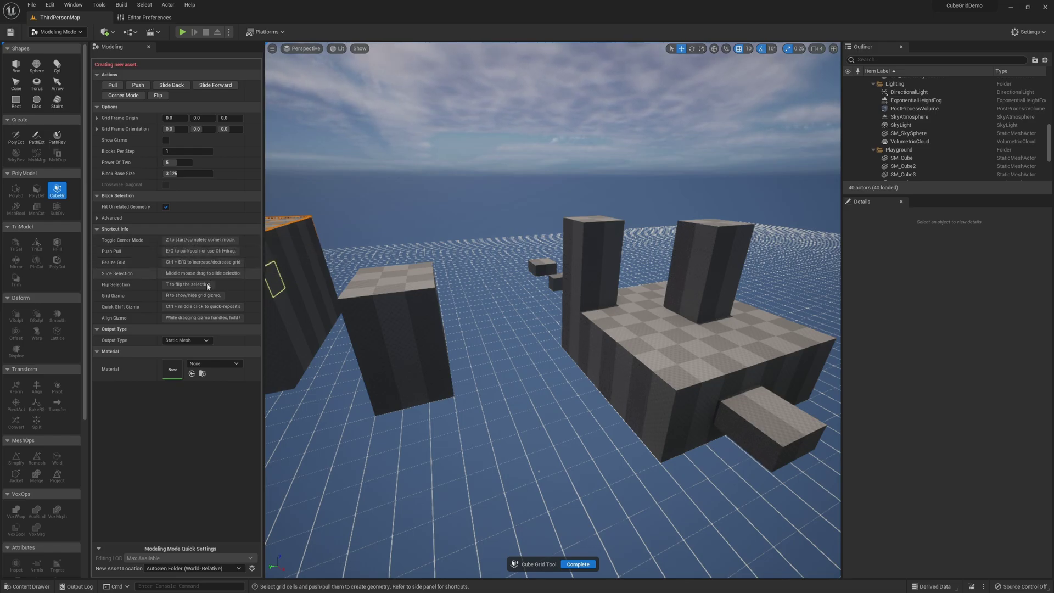
{"action": "key", "text": "a"}
{"action": "right_click_drag", "start_coordinate": [439, 307], "coordinate": [489, 365]}
{"action": "key", "text": "e"}
{"action": "right_click_drag", "start_coordinate": [425, 406], "coordinate": [503, 320]}
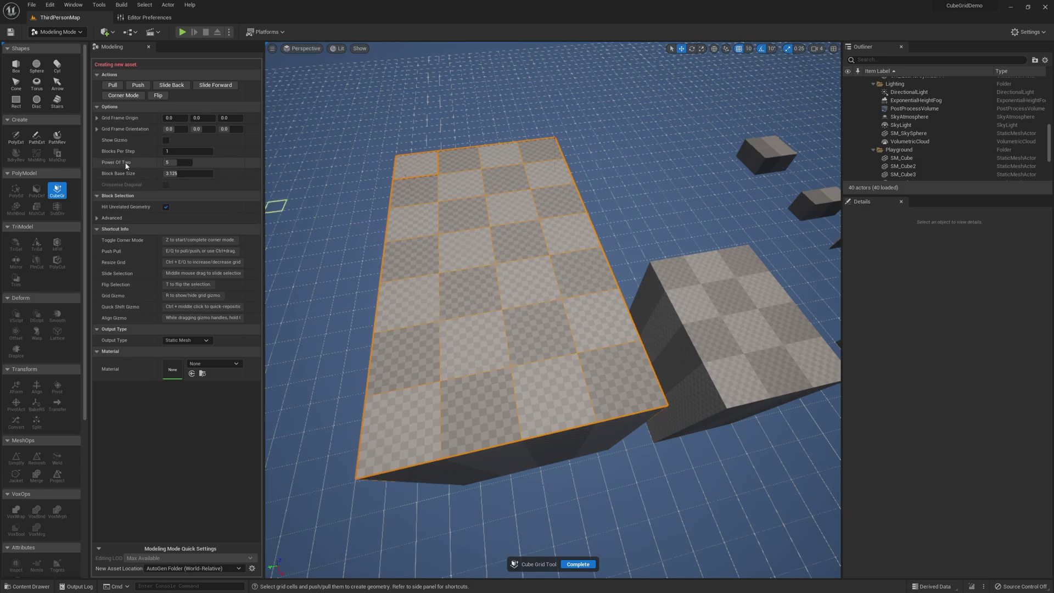
Step: Refine the grid to Power of Two 2 and pull a small square area of the tall block's top up
{"action": "left_click_drag", "start_coordinate": [174, 162], "coordinate": [169, 163]}
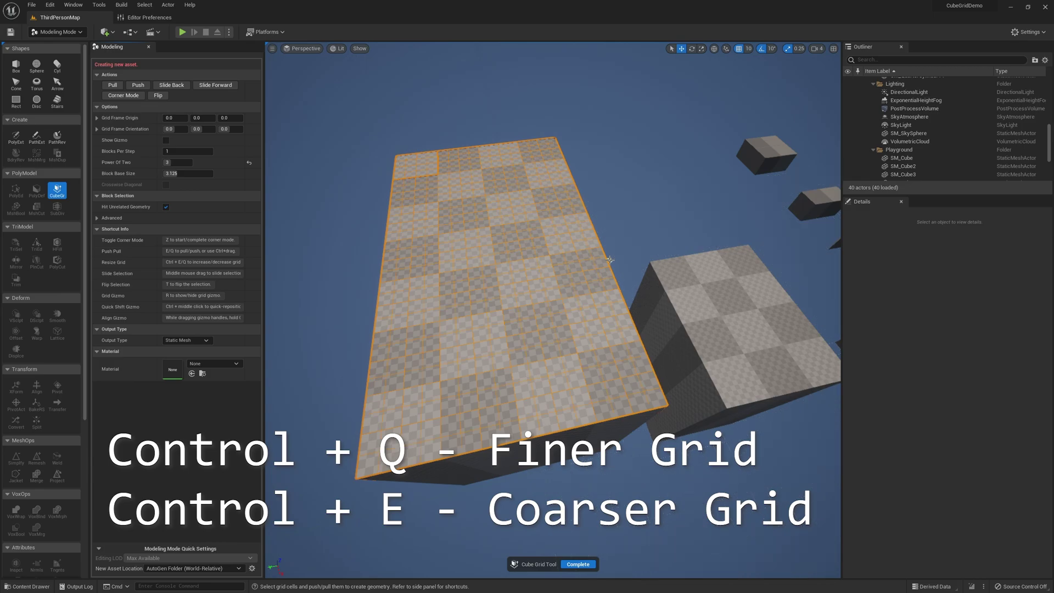
{"action": "left_click", "coordinate": [493, 297]}
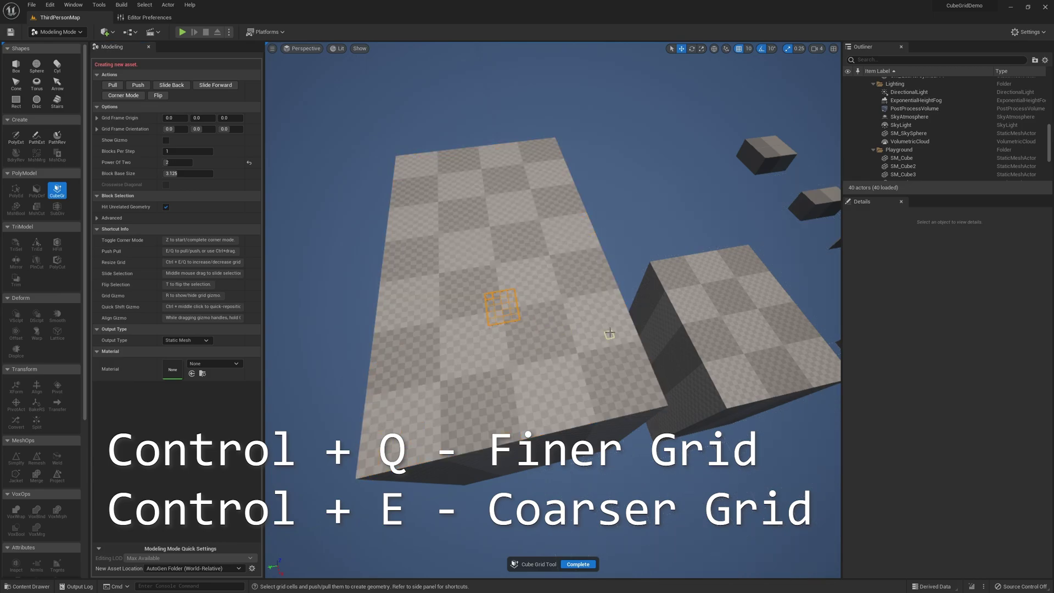
{"action": "key", "text": "e"}
{"action": "key", "text": "e"}
{"action": "key", "text": "e"}
{"action": "right_click_drag", "start_coordinate": [609, 332], "coordinate": [509, 432]}
{"action": "key", "text": "w"}
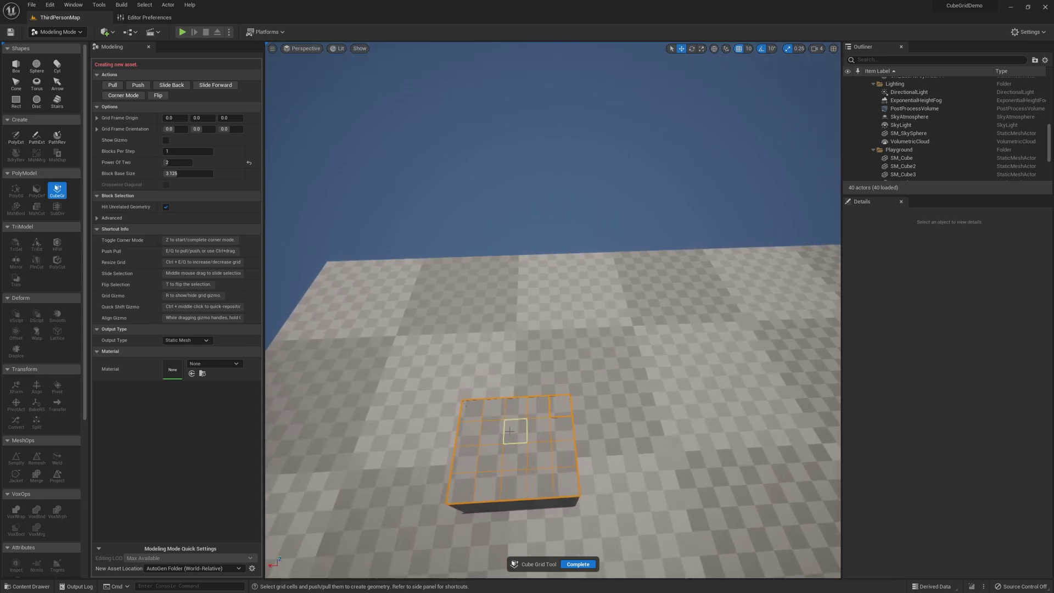
Step: Stack a smaller block on the raised detail and push a small hole into the tall block's top
{"action": "key", "text": "e"}
{"action": "key", "text": "e"}
{"action": "key", "text": "d"}
{"action": "right_click_drag", "start_coordinate": [638, 446], "coordinate": [609, 484]}
{"action": "key", "text": "q"}
{"action": "key", "text": "w"}
{"action": "key", "text": "s"}
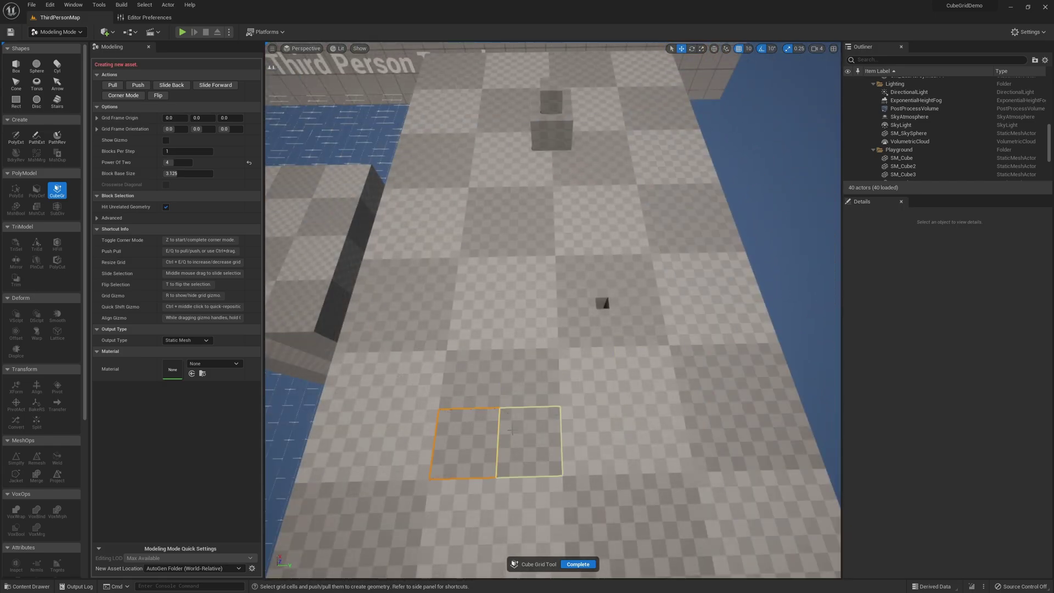
Step: Push one cell of the tall block's top down at Power of Two 4 to cut a deep square pit
{"action": "key", "text": "q"}
{"action": "key", "text": "q"}
{"action": "key", "text": "w"}
{"action": "mouse_move", "coordinate": [511, 431]}
{"action": "right_mouse_down"}
{"action": "mouse_move", "coordinate": [514, 456]}
{"action": "mouse_move", "coordinate": [555, 464]}
{"action": "mouse_move", "coordinate": [521, 448]}
{"action": "right_mouse_up"}
{"action": "key", "text": "a"}
{"action": "key", "text": "d"}
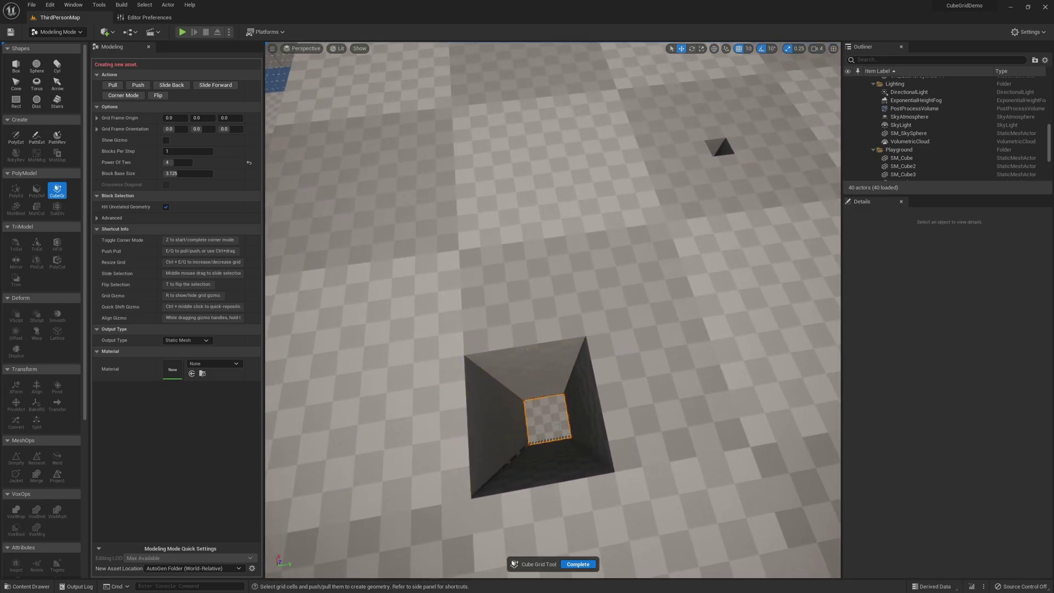
Step: Refine the grid to Power of Two 1 and examine the finer cells from the tall block's underside and top
{"action": "key", "text": "ctrl+q"}
{"action": "key", "text": "q"}
{"action": "right_click_drag", "start_coordinate": [516, 430], "coordinate": [538, 384]}
{"action": "key", "text": "s"}
{"action": "mouse_move", "coordinate": [550, 327]}
{"action": "right_mouse_down"}
{"action": "mouse_move", "coordinate": [551, 318]}
{"action": "mouse_move", "coordinate": [549, 336]}
{"action": "right_mouse_up"}
{"action": "key", "text": "w"}
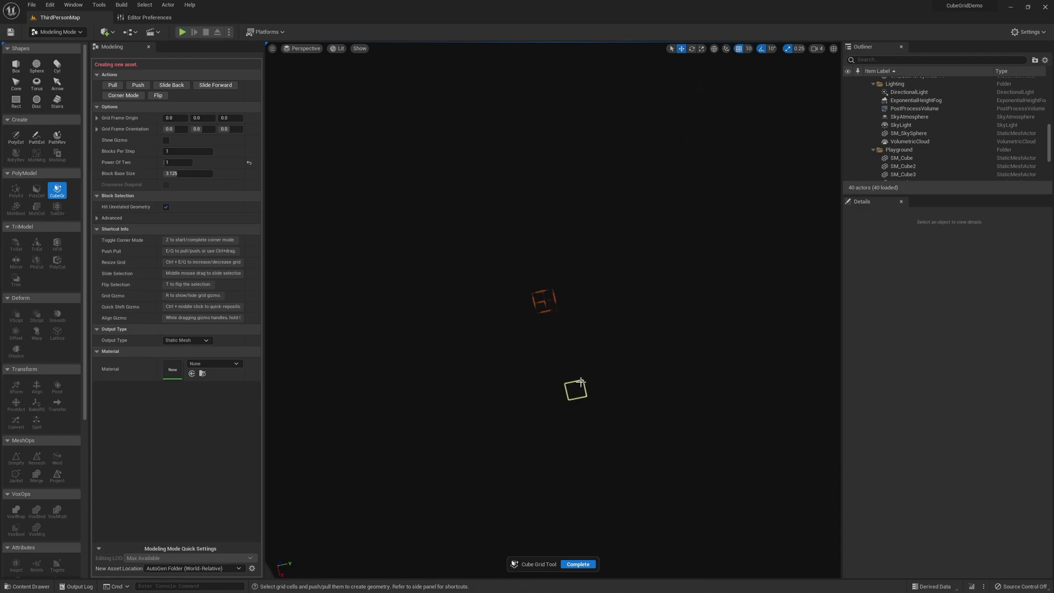
{"action": "scroll", "coordinate": [573, 394], "scroll_direction": "down", "scroll_amount": 5}
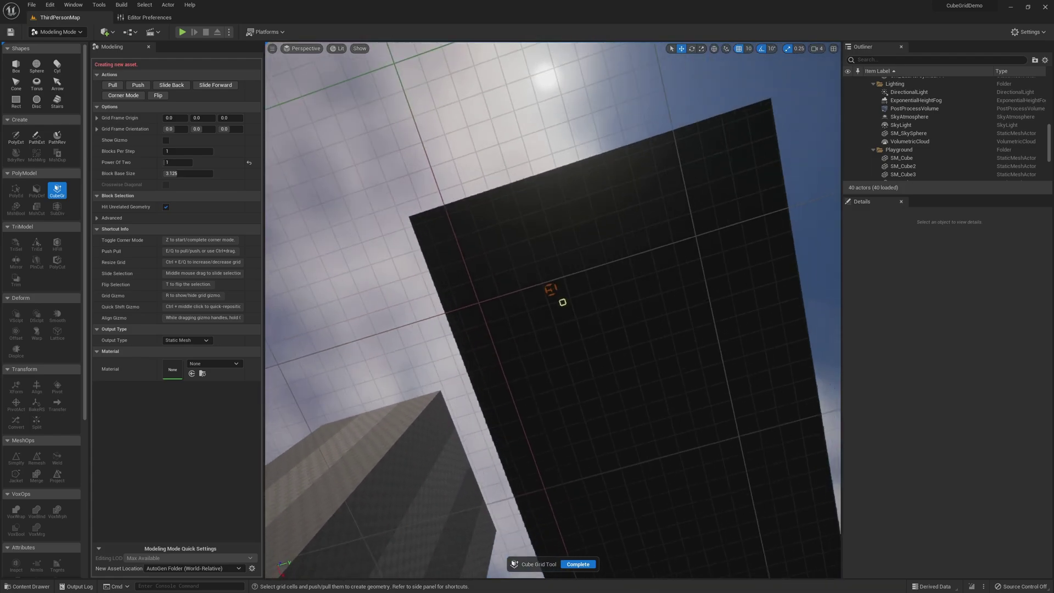
{"action": "key", "text": "w"}
{"action": "mouse_move", "coordinate": [569, 365]}
{"action": "right_mouse_down"}
{"action": "mouse_move", "coordinate": [566, 332]}
{"action": "mouse_move", "coordinate": [565, 417]}
{"action": "mouse_move", "coordinate": [555, 434]}
{"action": "mouse_move", "coordinate": [563, 379]}
{"action": "right_mouse_up"}
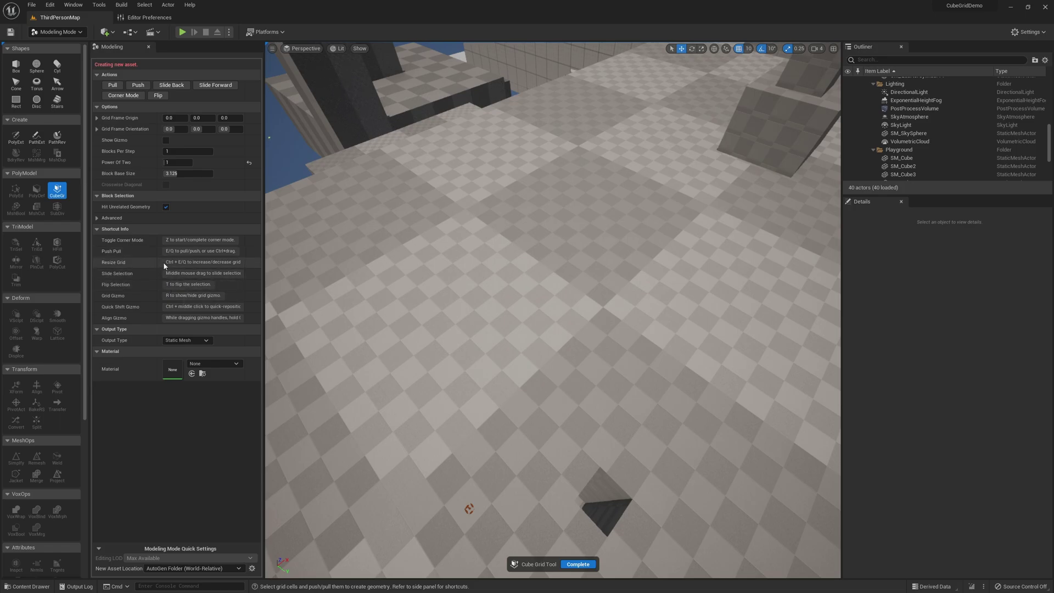
Step: Coarsen the grid to Power of Two 5 and select a 4 by 3 cell area on the open ground grid
{"action": "right_click_drag", "start_coordinate": [549, 329], "coordinate": [417, 292]}
{"action": "key", "text": "w"}
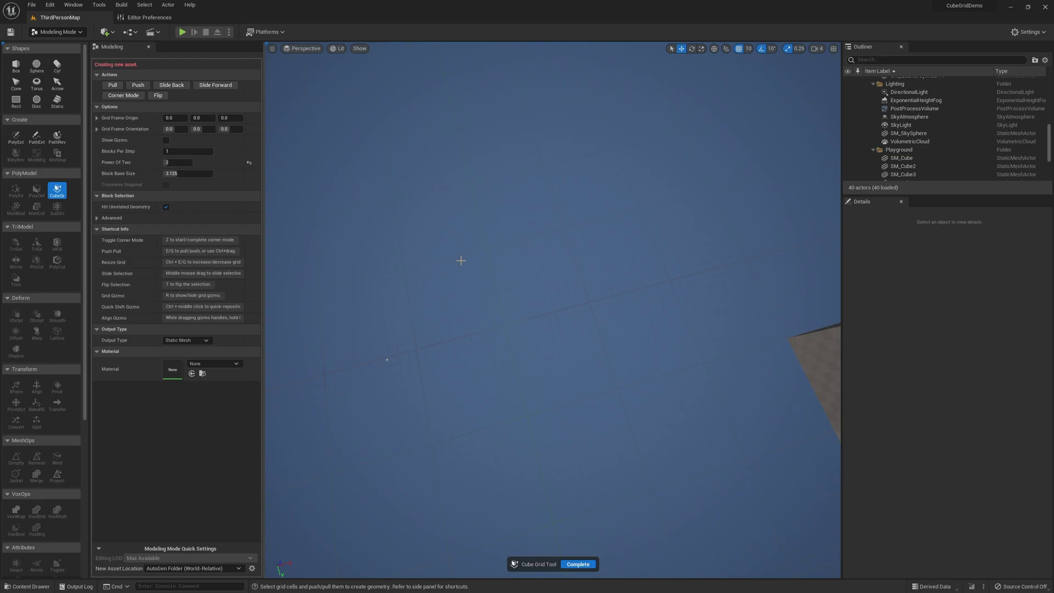
{"action": "key", "text": "ctrl+e"}
{"action": "right_click_drag", "start_coordinate": [408, 248], "coordinate": [474, 263]}
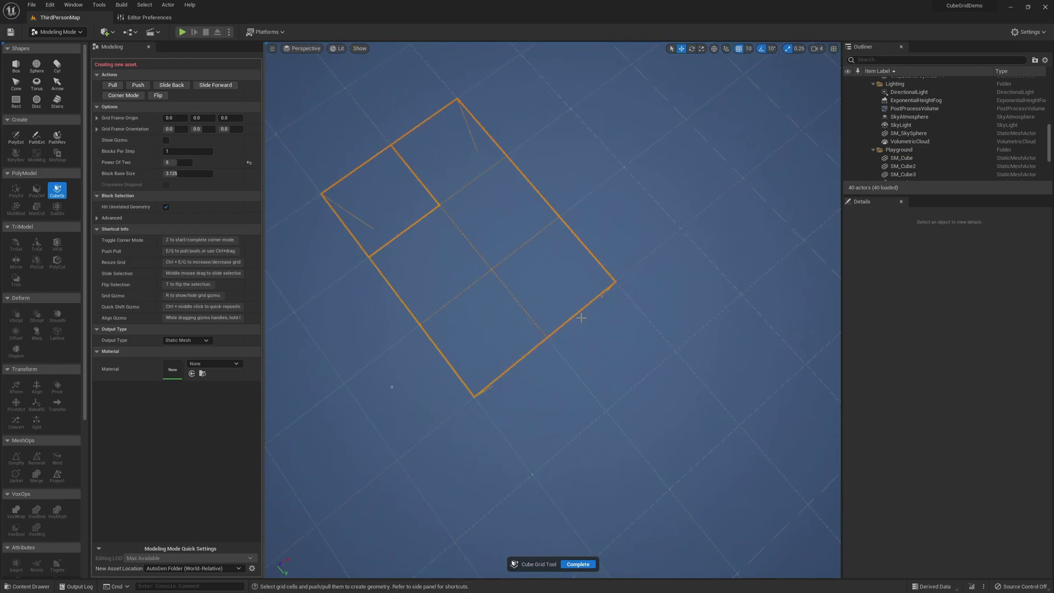
{"action": "left_click_drag", "start_coordinate": [581, 318], "coordinate": [771, 348]}
{"action": "right_click_drag", "start_coordinate": [483, 340], "coordinate": [585, 254]}
{"action": "key", "text": "s"}
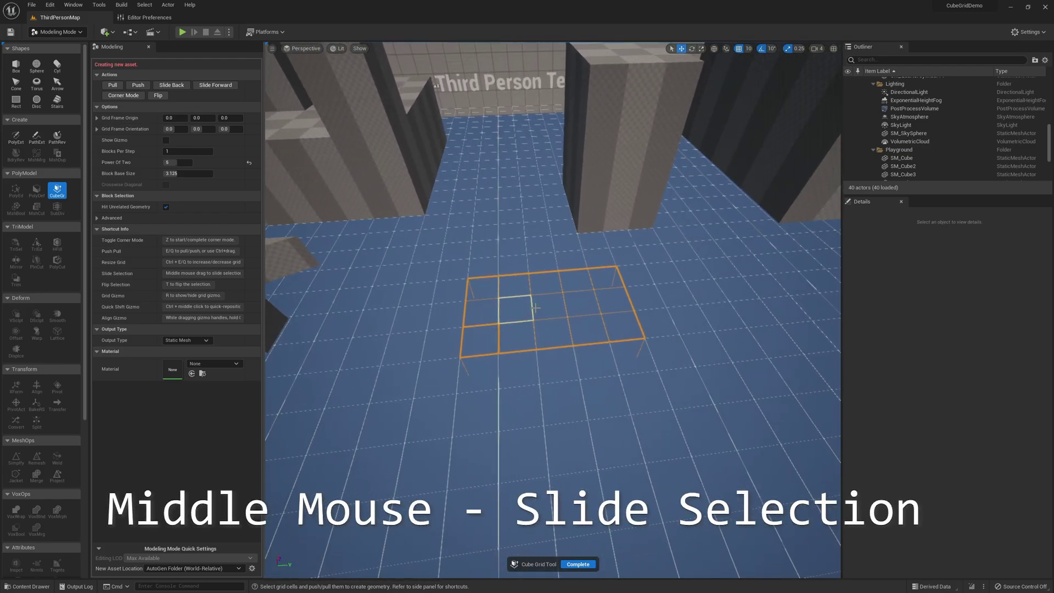
Step: Slide the 4 by 3 cell selection across the ground grid, and place a selection of that size on the tall block's side face
{"action": "middle_click_drag", "start_coordinate": [535, 308], "coordinate": [453, 296]}
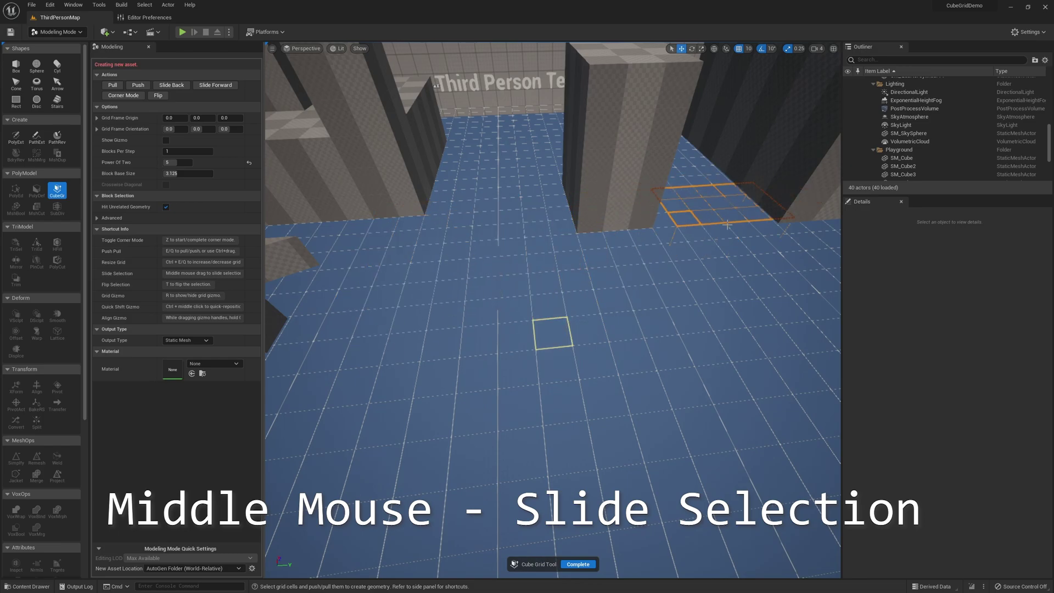
{"action": "middle_click_drag", "start_coordinate": [504, 304], "coordinate": [543, 301]}
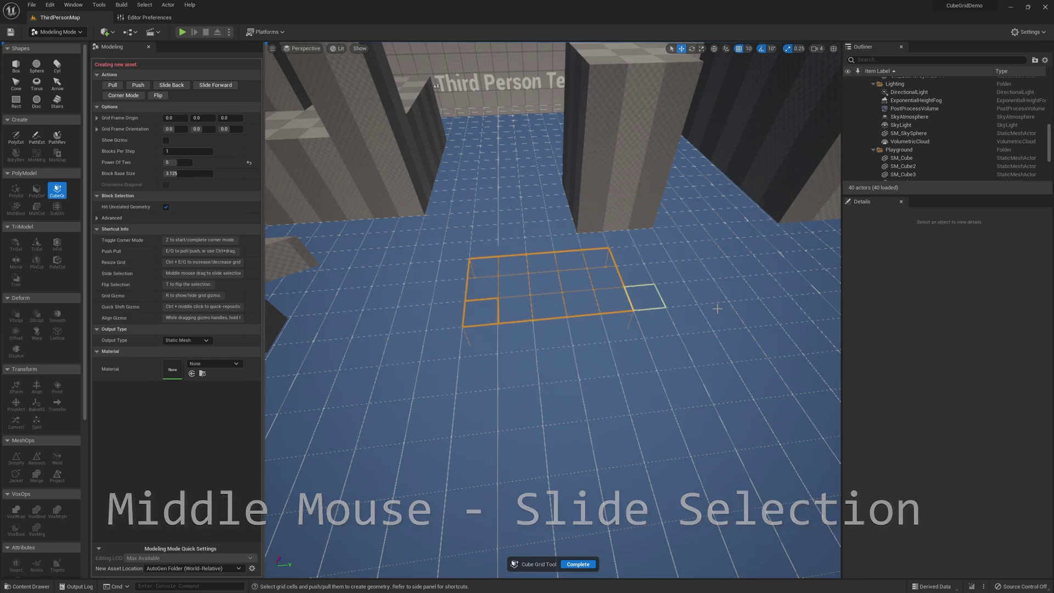
{"action": "right_click_drag", "start_coordinate": [644, 297], "coordinate": [742, 228]}
{"action": "right_click_drag", "start_coordinate": [494, 258], "coordinate": [576, 177]}
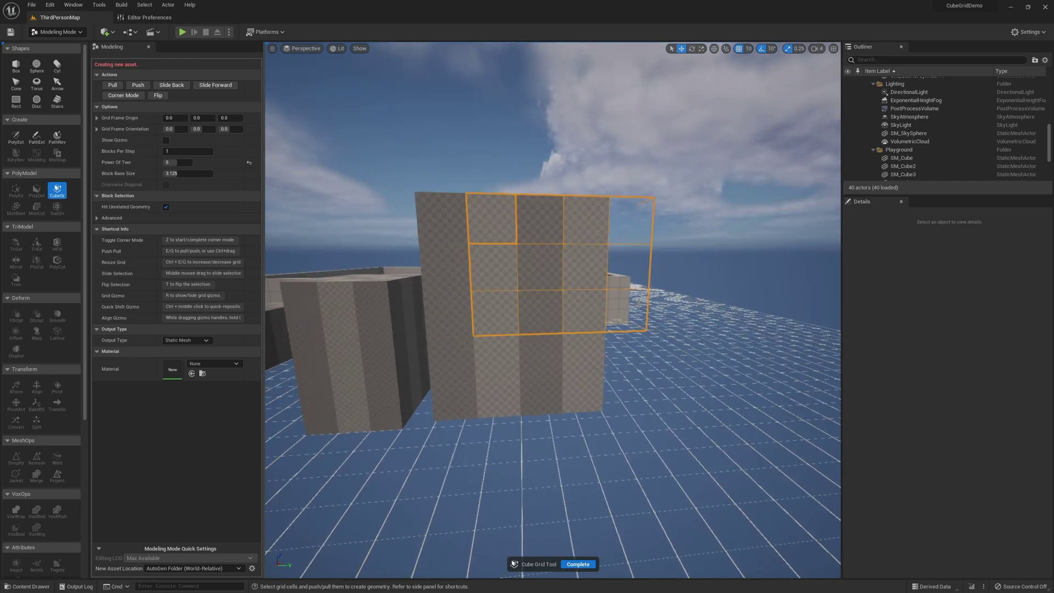
Step: Show the grid gizmo, reposition the grid origin on the tall block at -1900, 2600, 600 and tilt the grid
{"action": "right_click_drag", "start_coordinate": [540, 267], "coordinate": [615, 271]}
{"action": "right_click_drag", "start_coordinate": [472, 252], "coordinate": [456, 315]}
{"action": "right_click_drag", "start_coordinate": [526, 275], "coordinate": [287, 349]}
{"action": "right_click_drag", "start_coordinate": [494, 319], "coordinate": [394, 312]}
{"action": "right_click_drag", "start_coordinate": [448, 348], "coordinate": [573, 326]}
{"action": "middle_click", "coordinate": [587, 253], "text": "ctrl"}
{"action": "right_click_drag", "start_coordinate": [587, 254], "coordinate": [582, 284]}
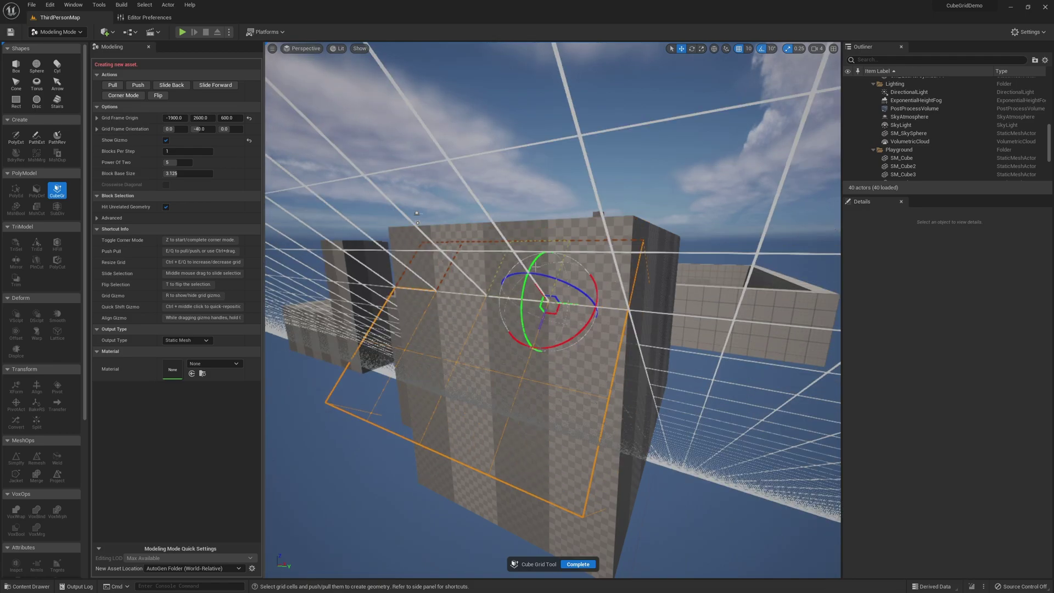
Step: Set the grid tilt to -30 degrees and pull the selected area out of the tall block as a sloping ramp
{"action": "right_click_drag", "start_coordinate": [767, 273], "coordinate": [664, 273]}
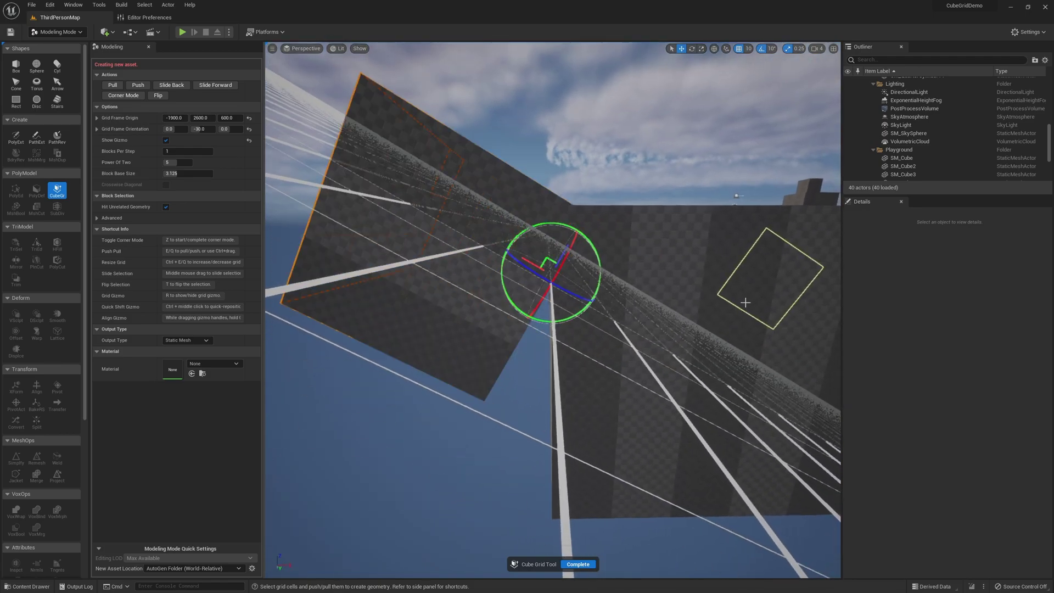
{"action": "right_click_drag", "start_coordinate": [746, 303], "coordinate": [360, 316]}
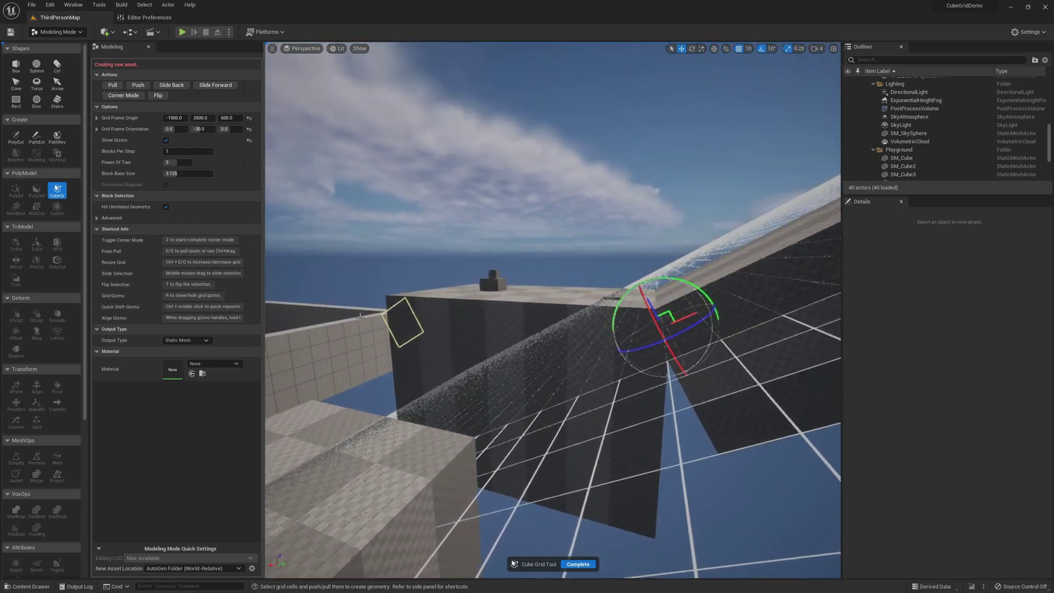
{"action": "mouse_move", "coordinate": [602, 333]}
{"action": "right_mouse_down"}
{"action": "mouse_move", "coordinate": [598, 308]}
{"action": "mouse_move", "coordinate": [648, 296]}
{"action": "mouse_move", "coordinate": [602, 332]}
{"action": "right_mouse_up"}
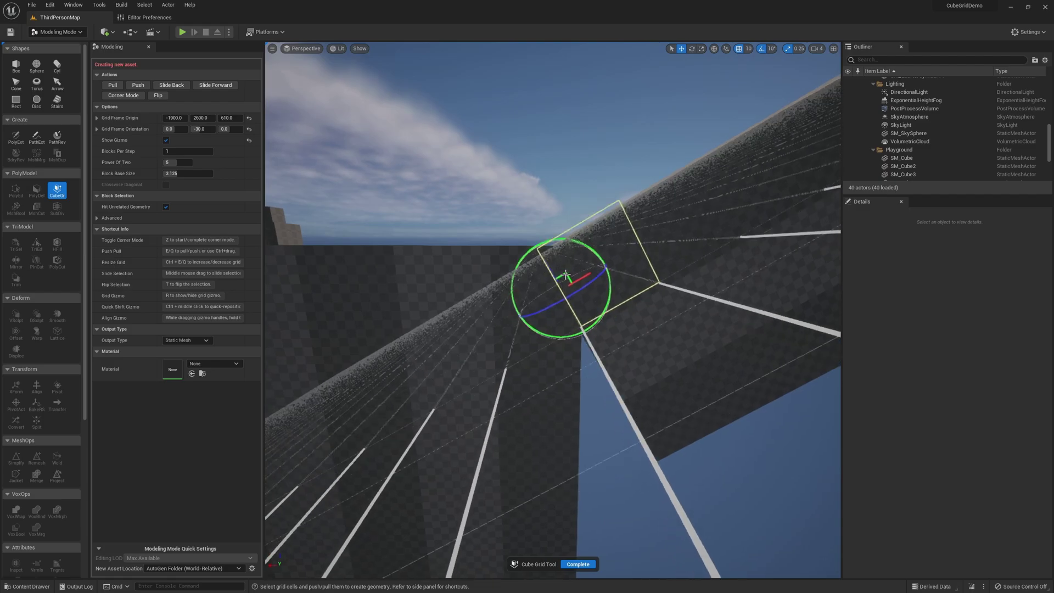
Step: Move the grid gizmo with alignment to the geometry where ramp and block meet, placing the grid origin at -1910, 2600, 720
{"action": "left_click_drag", "start_coordinate": [566, 281], "coordinate": [565, 138]}
{"action": "left_click_drag", "start_coordinate": [449, 281], "coordinate": [524, 192]}
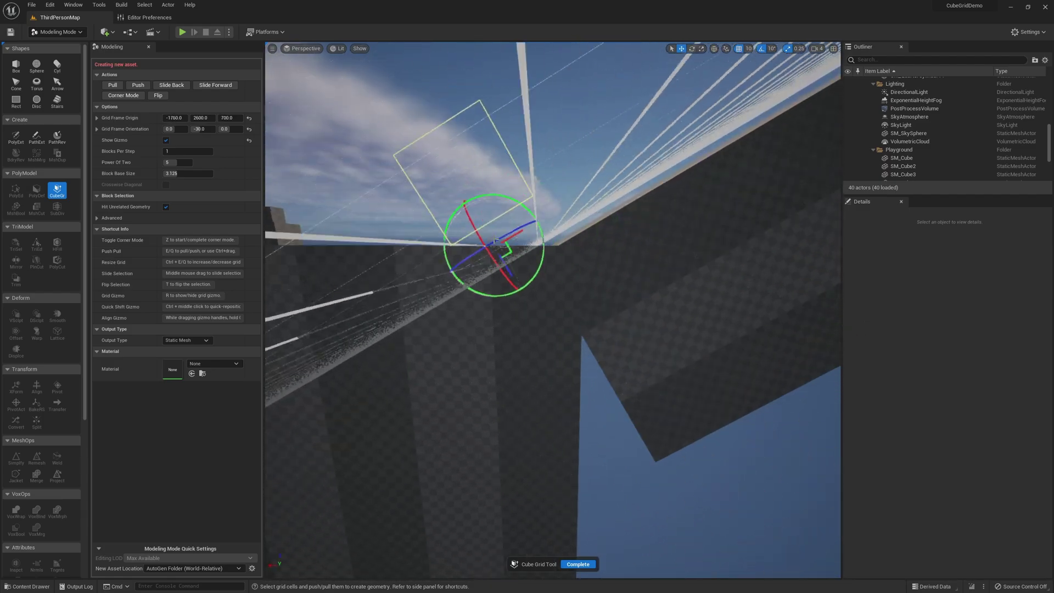
{"action": "left_click_drag", "start_coordinate": [532, 235], "coordinate": [540, 203], "text": "ctrl"}
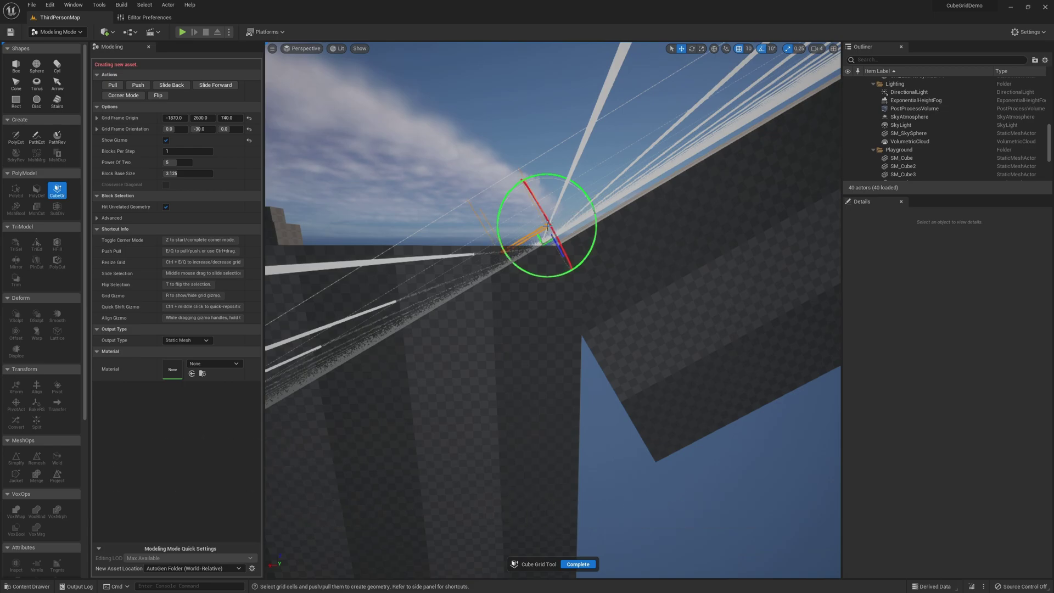
{"action": "mouse_move", "coordinate": [551, 212]}
{"action": "right_mouse_down"}
{"action": "mouse_move", "coordinate": [537, 226]}
{"action": "mouse_move", "coordinate": [534, 210]}
{"action": "right_mouse_up"}
{"action": "key", "text": "e"}
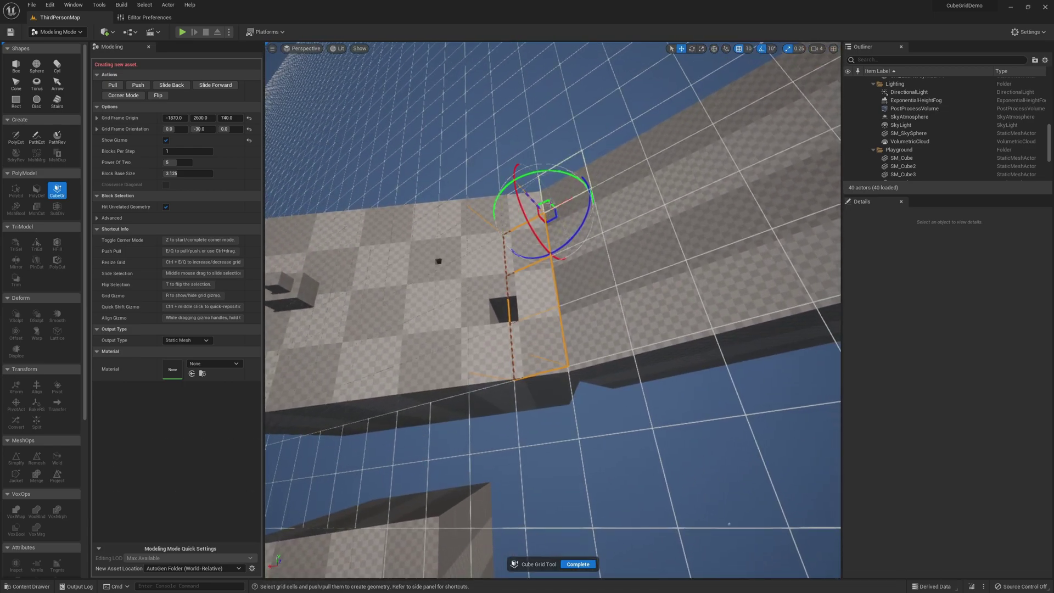
{"action": "mouse_move", "coordinate": [549, 205]}
{"action": "left_mouse_down", "text": "ctrl"}
{"action": "mouse_move", "coordinate": [517, 181]}
{"action": "mouse_move", "coordinate": [511, 303]}
{"action": "mouse_move", "coordinate": [361, 296]}
{"action": "mouse_move", "coordinate": [519, 304]}
{"action": "left_mouse_up", "text": "ctrl"}
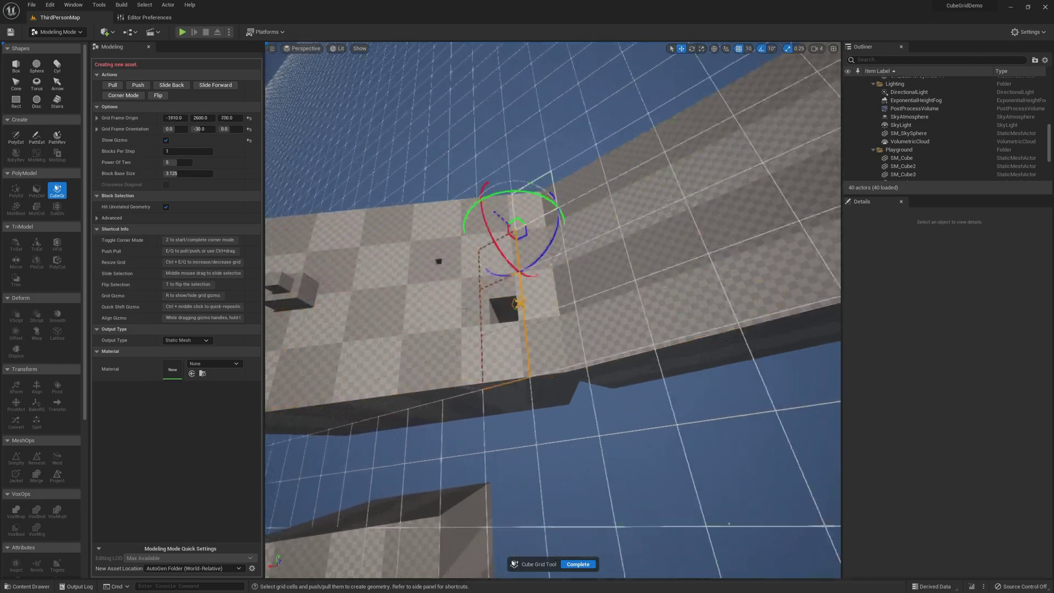
{"action": "left_click_drag", "start_coordinate": [516, 228], "coordinate": [569, 212], "text": "ctrl"}
Step: Complete the CubeGrid operation to output the blocked-out geometry as a static mesh
{"action": "right_click_drag", "start_coordinate": [570, 212], "coordinate": [812, 214]}
{"action": "key", "text": "s"}
{"action": "key", "text": "a"}
{"action": "key", "text": "a"}
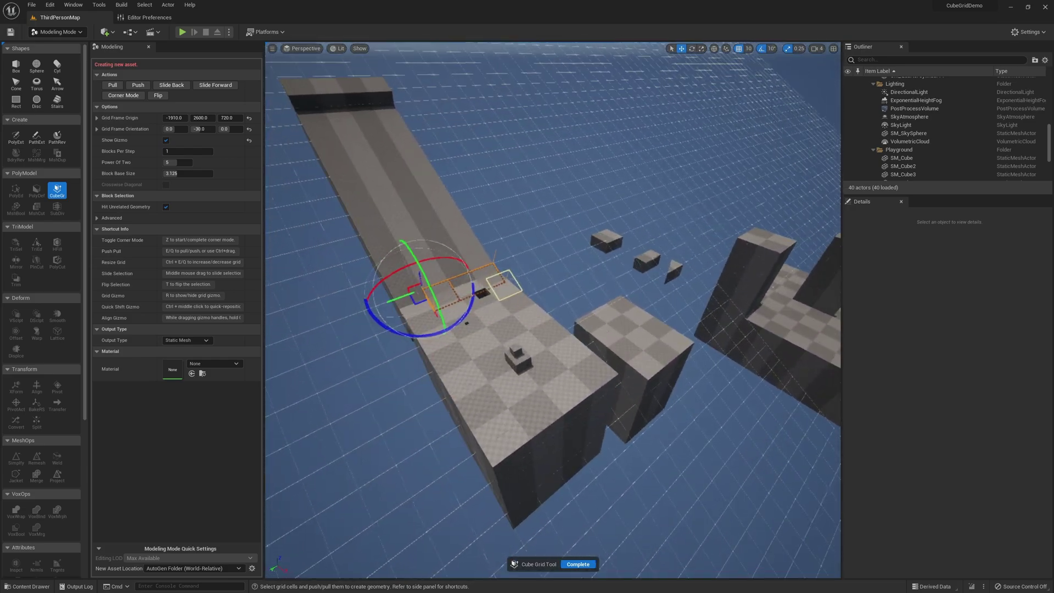
{"action": "right_click_drag", "start_coordinate": [505, 220], "coordinate": [525, 218]}
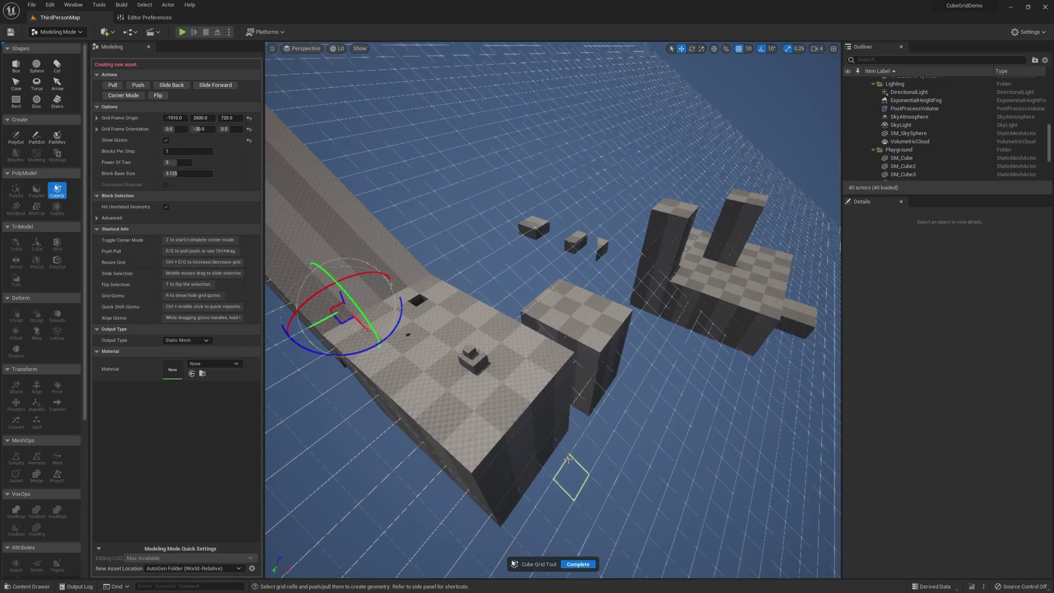
{"action": "key", "text": "Return"}
{"action": "right_click_drag", "start_coordinate": [566, 478], "coordinate": [512, 458]}
{"action": "key", "text": "a"}
{"action": "right_click_drag", "start_coordinate": [598, 476], "coordinate": [617, 450]}
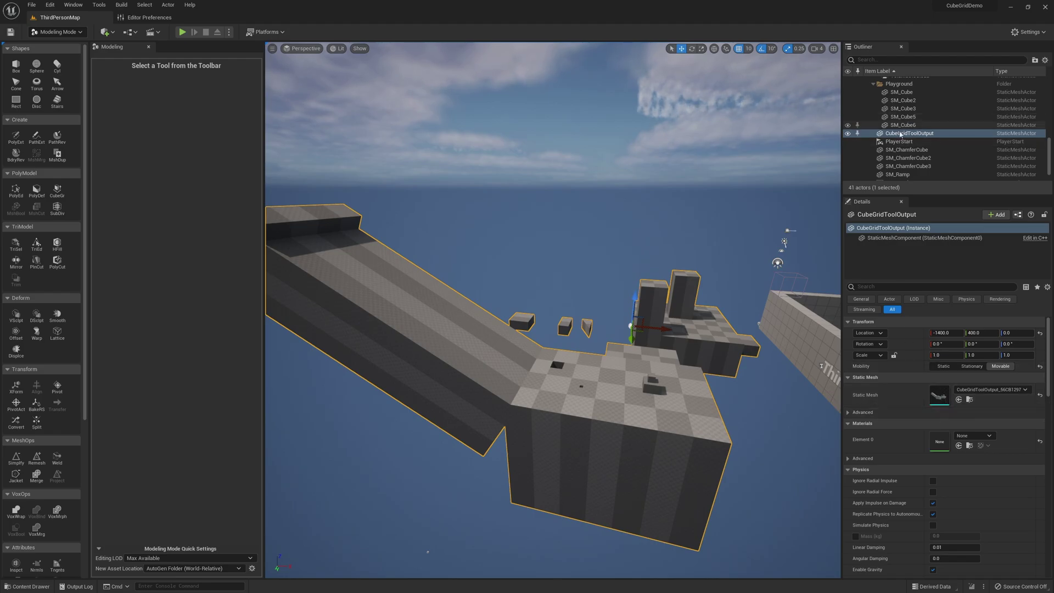
Step: Locate the static mesh asset of the CubeGridToolOutput actor in the Content Browser
{"action": "left_click", "coordinate": [960, 401]}
{"action": "key", "text": "ctrl+z"}
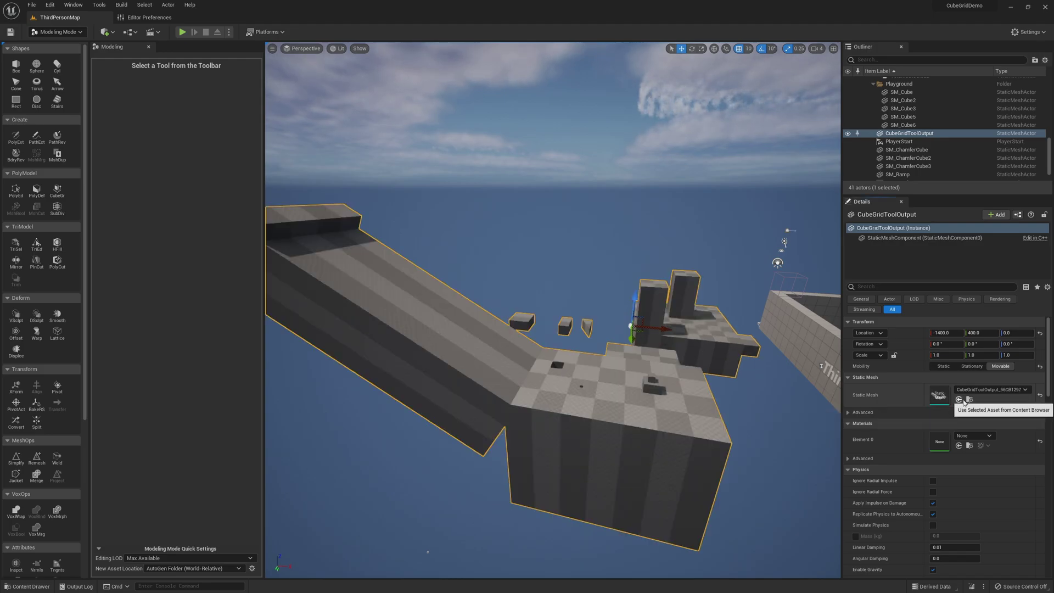
{"action": "left_click", "coordinate": [970, 399]}
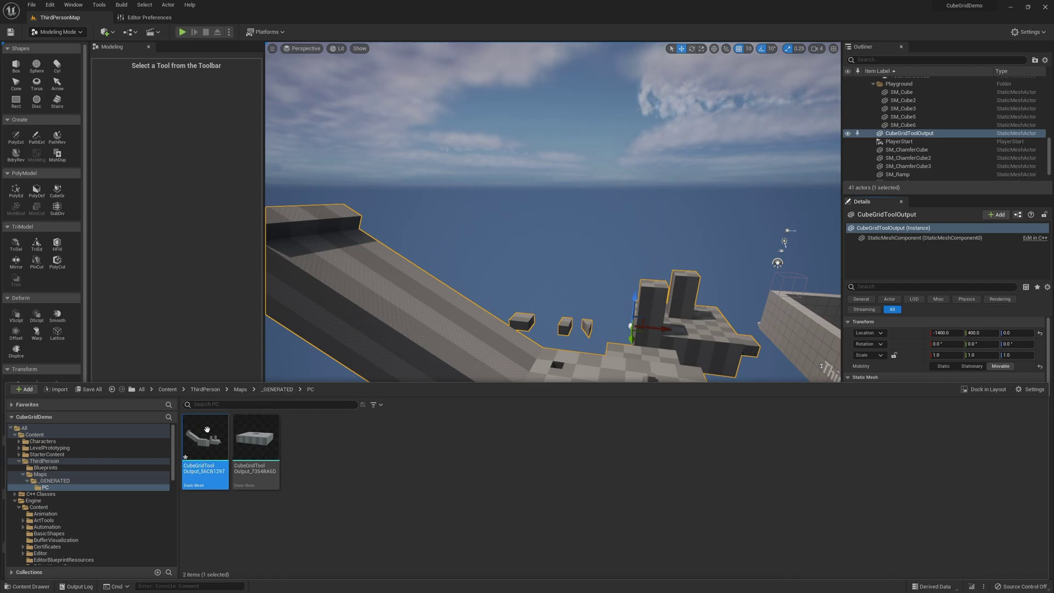
{"action": "right_click_drag", "start_coordinate": [557, 252], "coordinate": [512, 256]}
{"action": "key", "text": "w"}
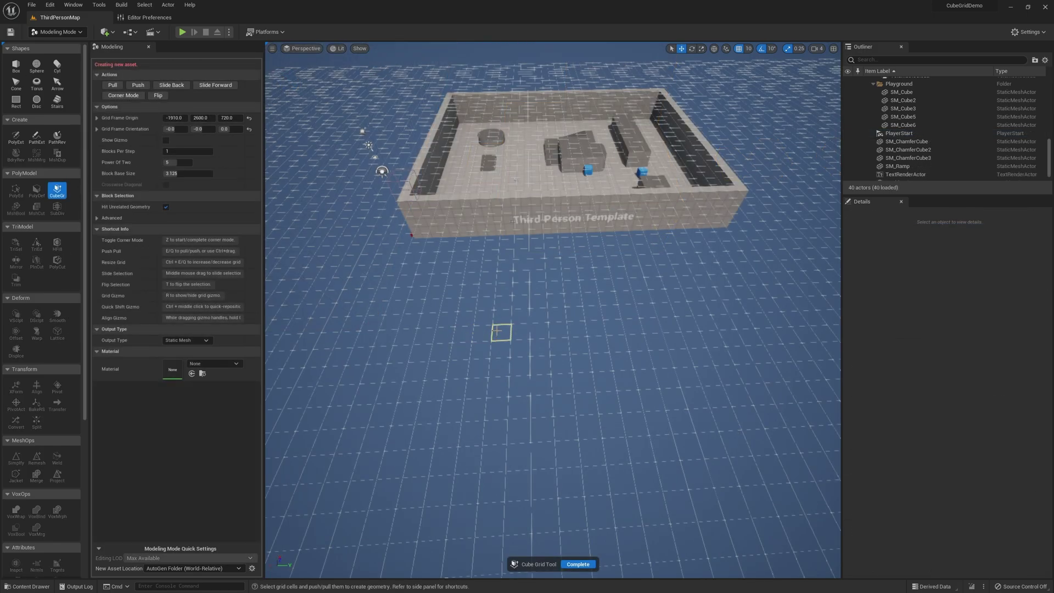
Step: Select a rectangular area six cells long on the ground grid and pull it up into a flat slab
{"action": "right_click_drag", "start_coordinate": [497, 330], "coordinate": [495, 328]}
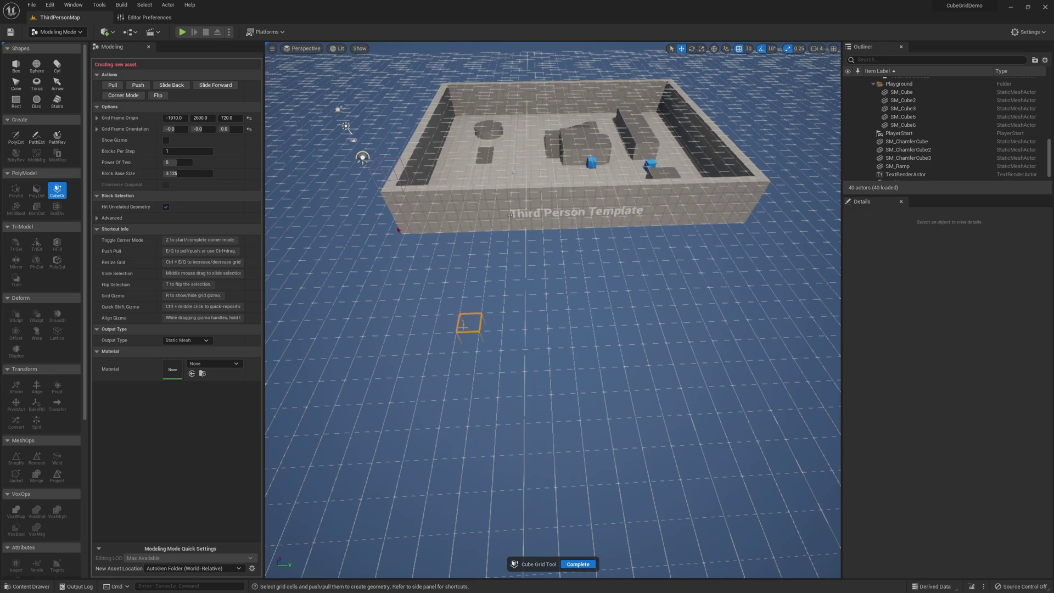
{"action": "right_click_drag", "start_coordinate": [579, 439], "coordinate": [564, 428]}
{"action": "left_click", "coordinate": [499, 432]}
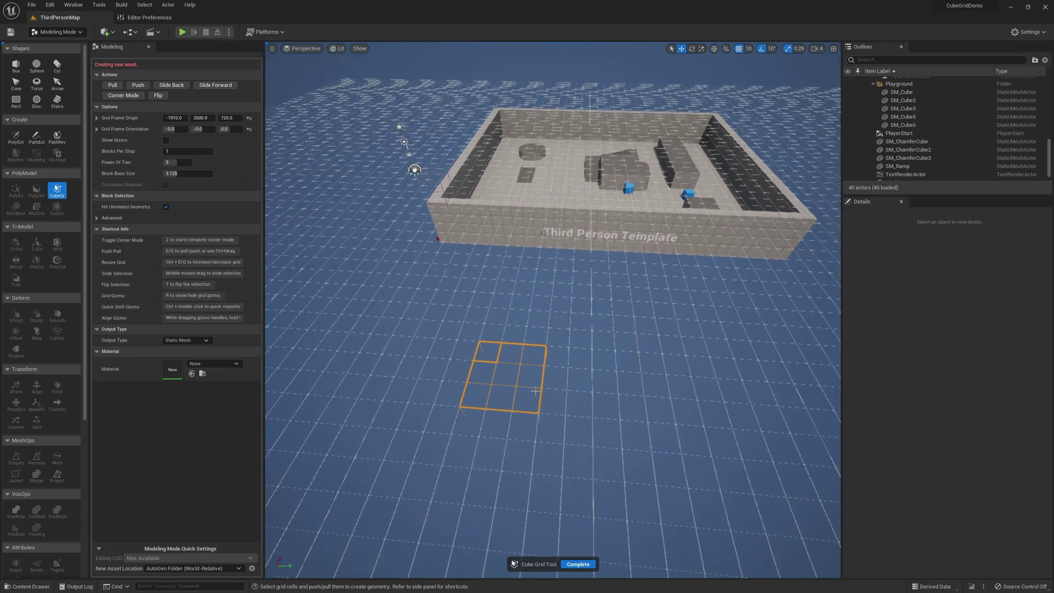
{"action": "key", "text": "e"}
{"action": "left_click_drag", "start_coordinate": [549, 462], "coordinate": [703, 420], "text": "alt"}
{"action": "right_click_drag", "start_coordinate": [593, 417], "coordinate": [719, 410]}
{"action": "right_click_drag", "start_coordinate": [466, 429], "coordinate": [454, 442]}
Step: With the grid's Power of Two at 2, slide a narrow strip above the slab's long edge and pull it into a floating rail
{"action": "key", "text": "ctrl+e"}
{"action": "key", "text": "ctrl+q"}
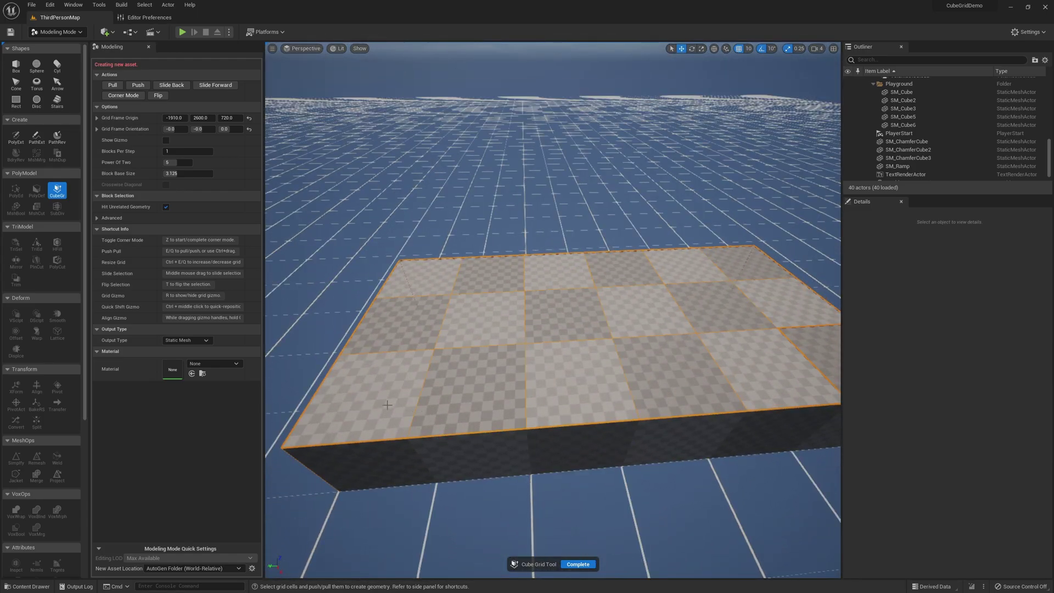
{"action": "key", "text": "ctrl+q"}
{"action": "key", "text": "ctrl+q"}
{"action": "key", "text": "ctrl+q"}
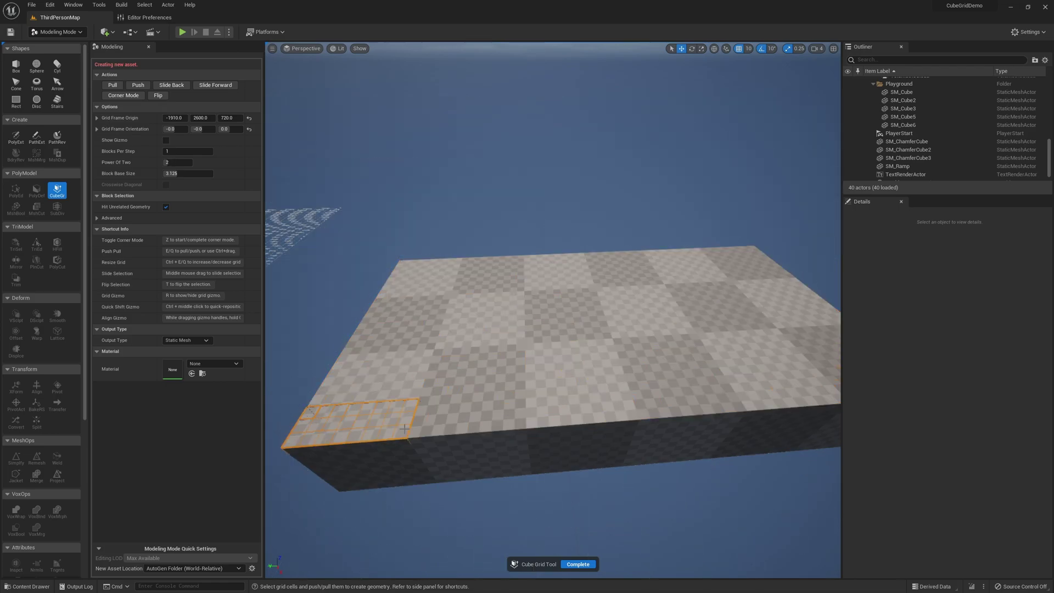
{"action": "key", "text": "s"}
{"action": "right_click_drag", "start_coordinate": [771, 416], "coordinate": [736, 422]}
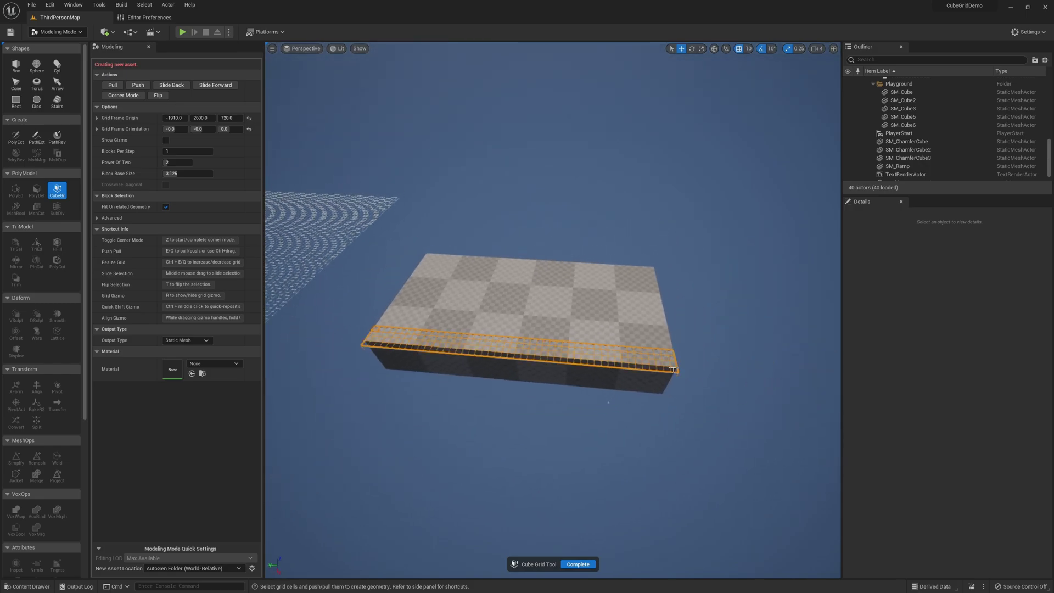
{"action": "key", "text": "a"}
{"action": "right_click_drag", "start_coordinate": [675, 378], "coordinate": [775, 546]}
{"action": "key", "text": "d"}
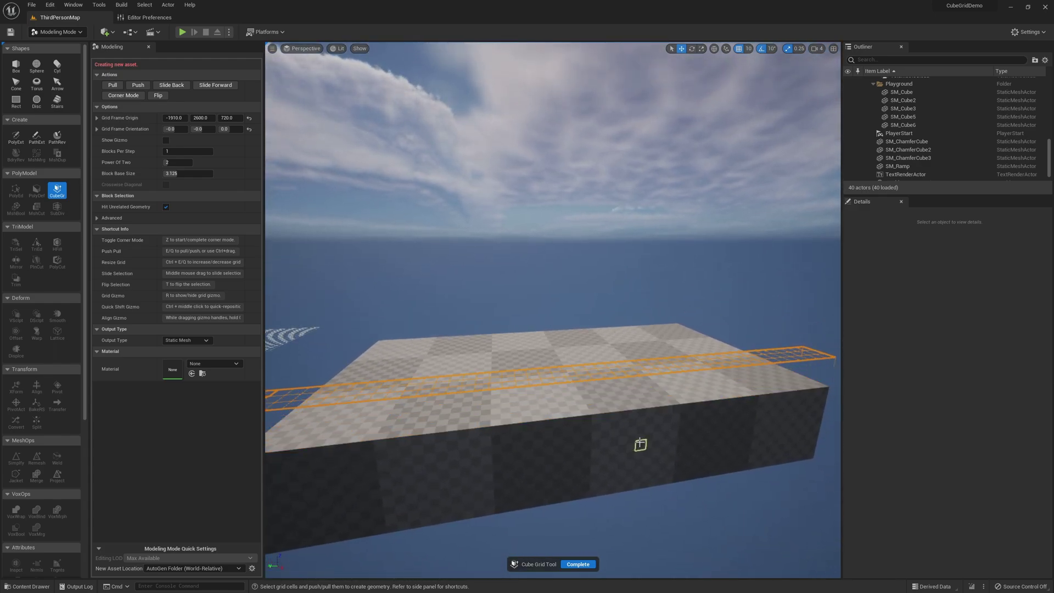
{"action": "key", "text": "e"}
{"action": "right_click_drag", "start_coordinate": [635, 440], "coordinate": [522, 418]}
Step: Try a coarser grid with Power of Two 4, and return it to 2
{"action": "key", "text": "ctrl+e"}
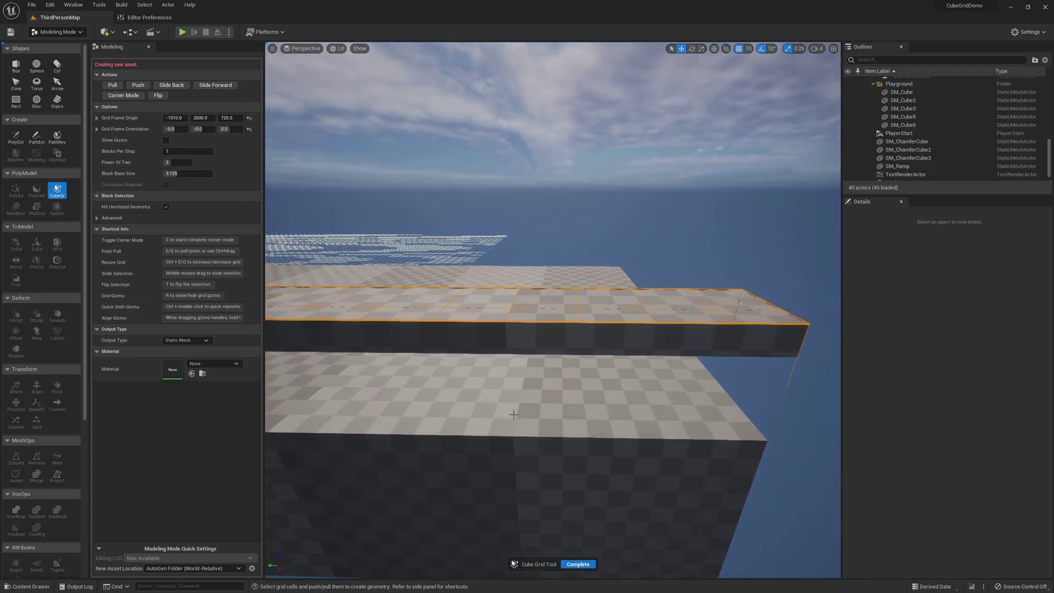
{"action": "key", "text": "ctrl+e"}
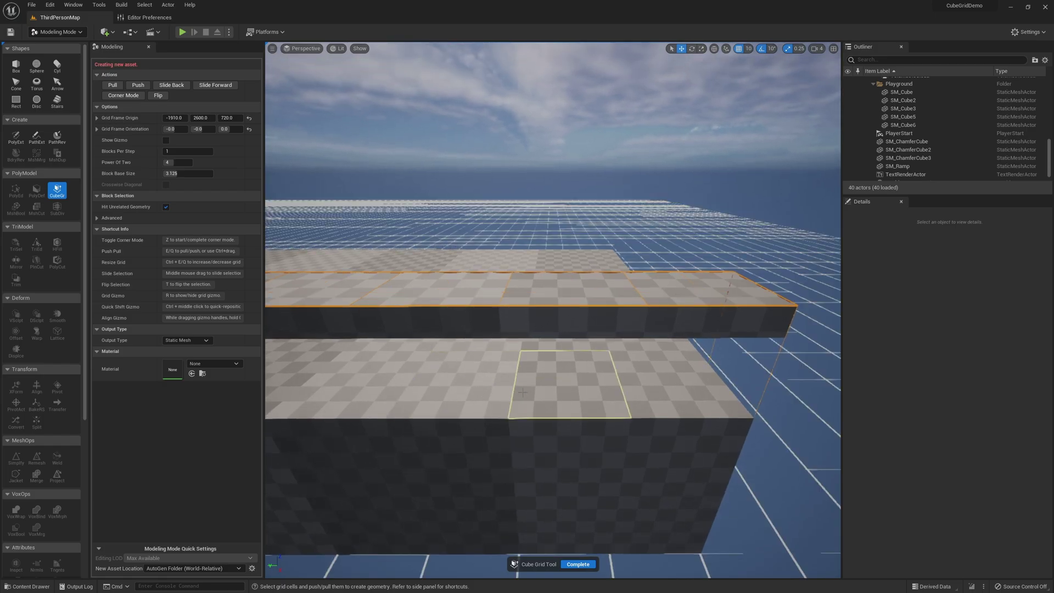
{"action": "mouse_move", "coordinate": [525, 397]}
{"action": "right_mouse_down"}
{"action": "mouse_move", "coordinate": [507, 411]}
{"action": "mouse_move", "coordinate": [494, 391]}
{"action": "mouse_move", "coordinate": [521, 401]}
{"action": "right_mouse_up"}
{"action": "key", "text": "ctrl+q"}
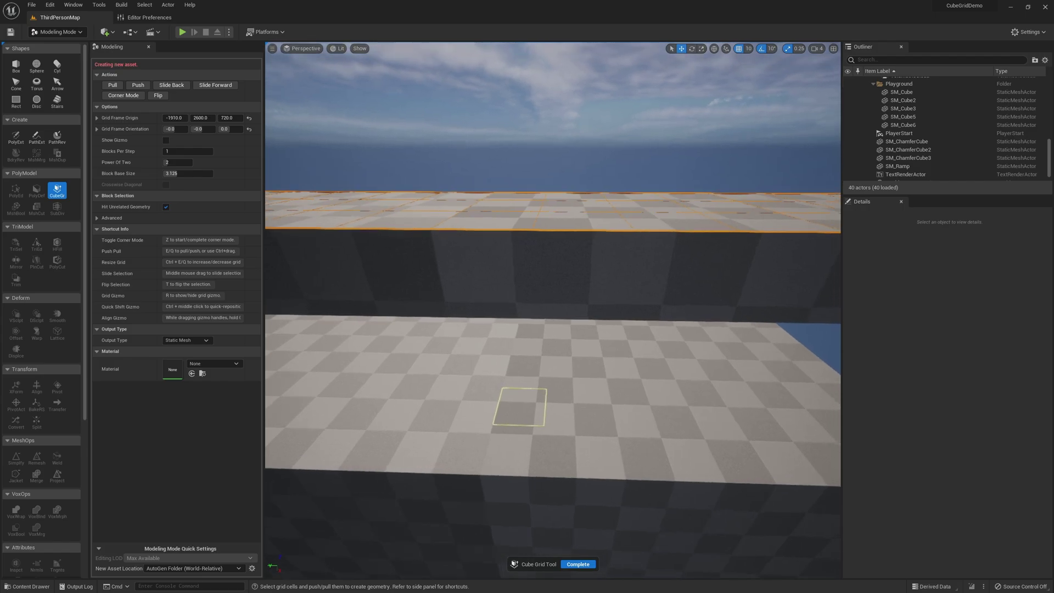
Step: Pull a small square pillar up from the slab surface to the underside of the rail, near one end
{"action": "left_click", "coordinate": [488, 422]}
{"action": "scroll", "coordinate": [365, 459], "scroll_direction": "down", "scroll_amount": 10}
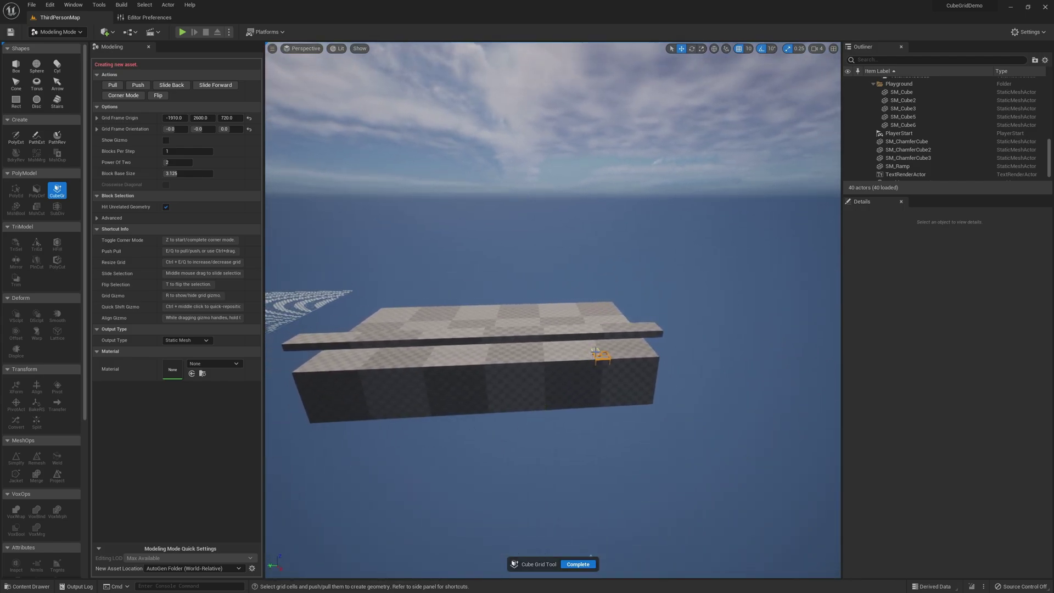
{"action": "scroll", "coordinate": [595, 351], "scroll_direction": "up", "scroll_amount": 4}
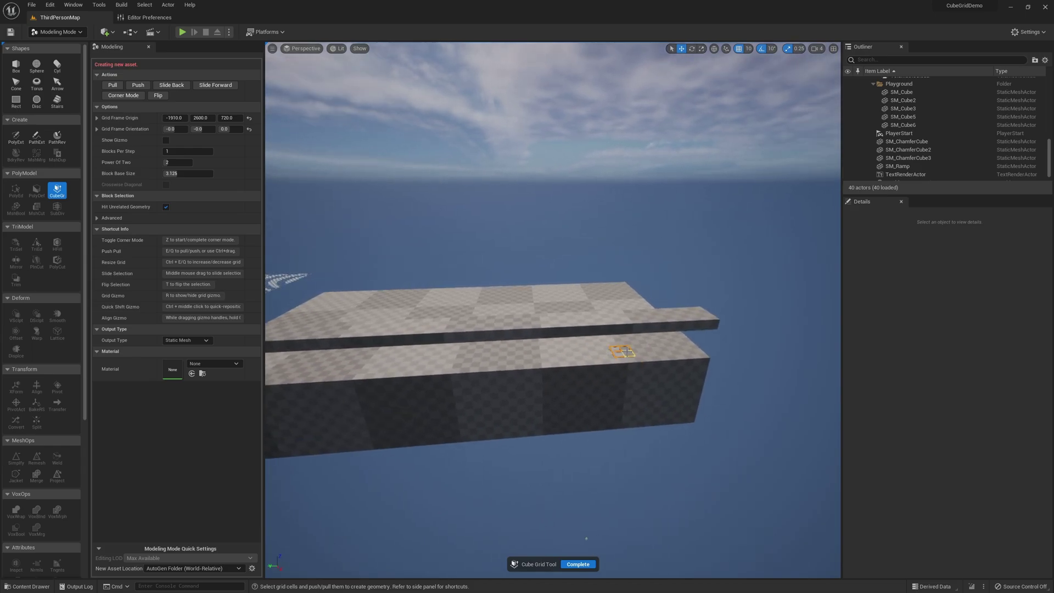
{"action": "right_click_drag", "start_coordinate": [543, 388], "coordinate": [525, 373]}
{"action": "key", "text": "d"}
{"action": "key", "text": "e"}
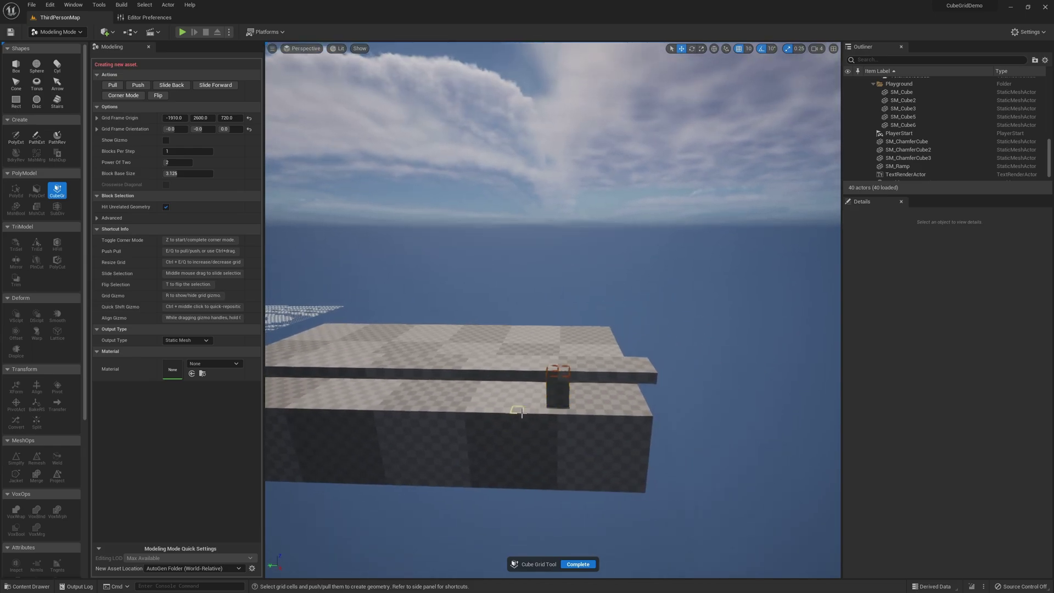
{"action": "right_click_drag", "start_coordinate": [482, 426], "coordinate": [488, 376]}
{"action": "key", "text": "q"}
{"action": "key", "text": "e"}
{"action": "key", "text": "w"}
{"action": "key", "text": "q"}
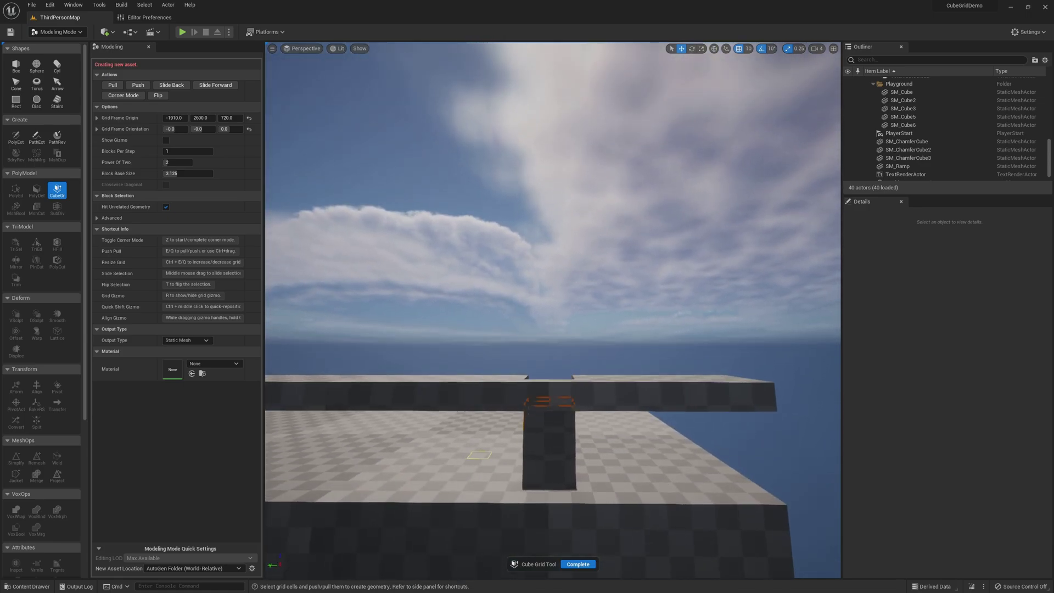
Step: Add more square pillars at regular intervals beneath the rail, including one at each end of the slab
{"action": "key", "text": "a"}
{"action": "right_click_drag", "start_coordinate": [476, 454], "coordinate": [481, 457]}
{"action": "key", "text": "e"}
{"action": "right_click_drag", "start_coordinate": [556, 479], "coordinate": [585, 436]}
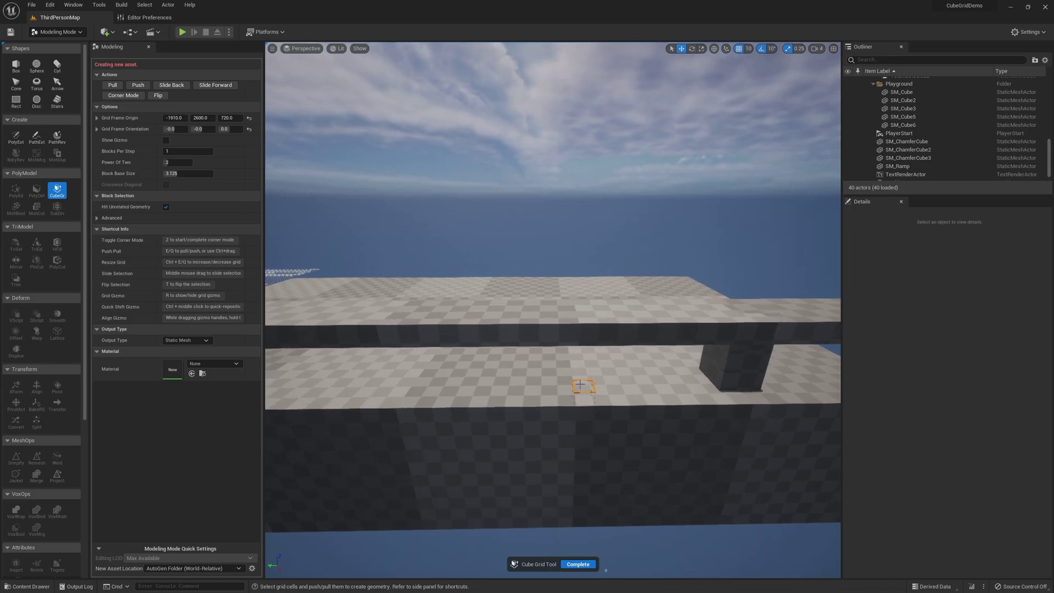
{"action": "right_click_drag", "start_coordinate": [512, 425], "coordinate": [577, 388]}
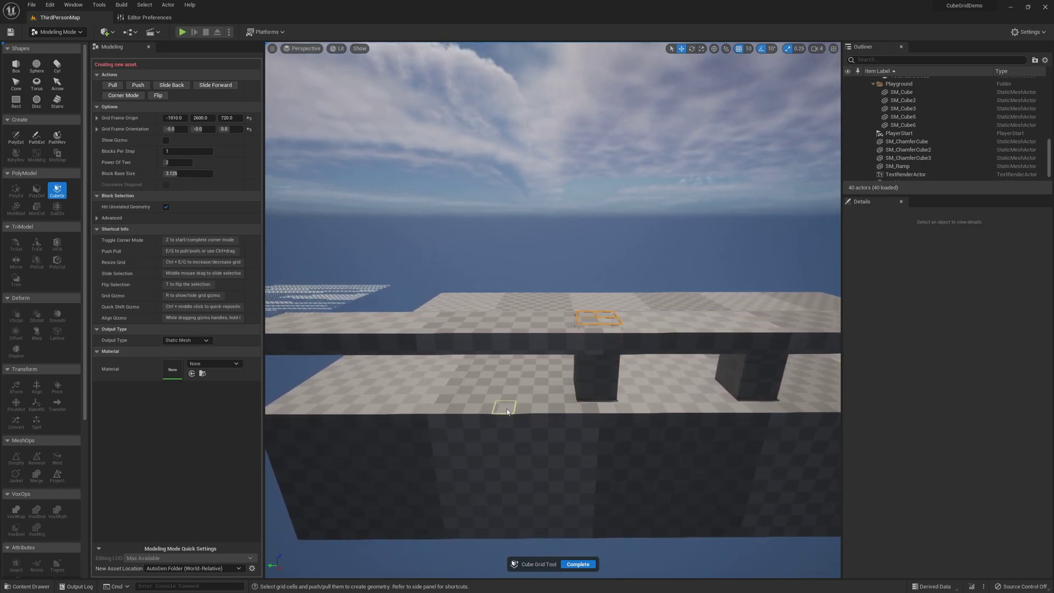
{"action": "right_click_drag", "start_coordinate": [507, 412], "coordinate": [560, 388]}
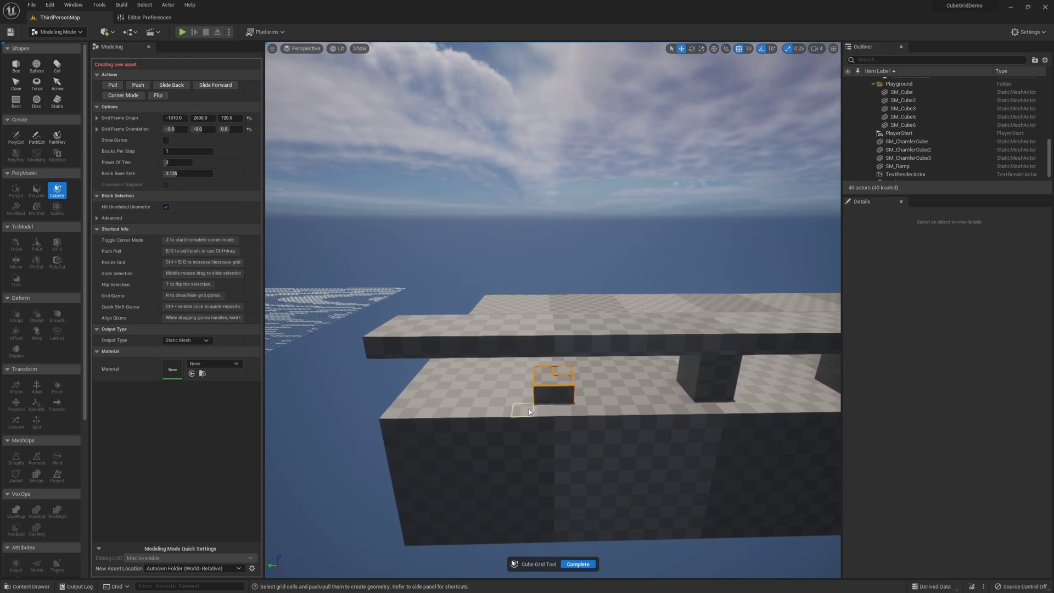
{"action": "right_click_drag", "start_coordinate": [501, 411], "coordinate": [553, 373]}
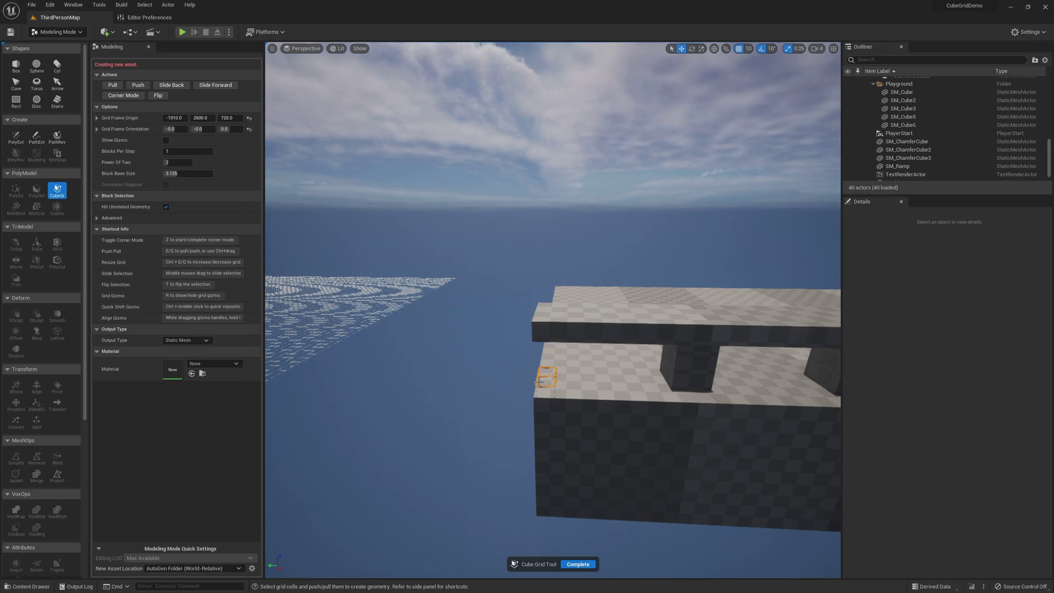
{"action": "right_click_drag", "start_coordinate": [553, 412], "coordinate": [623, 436]}
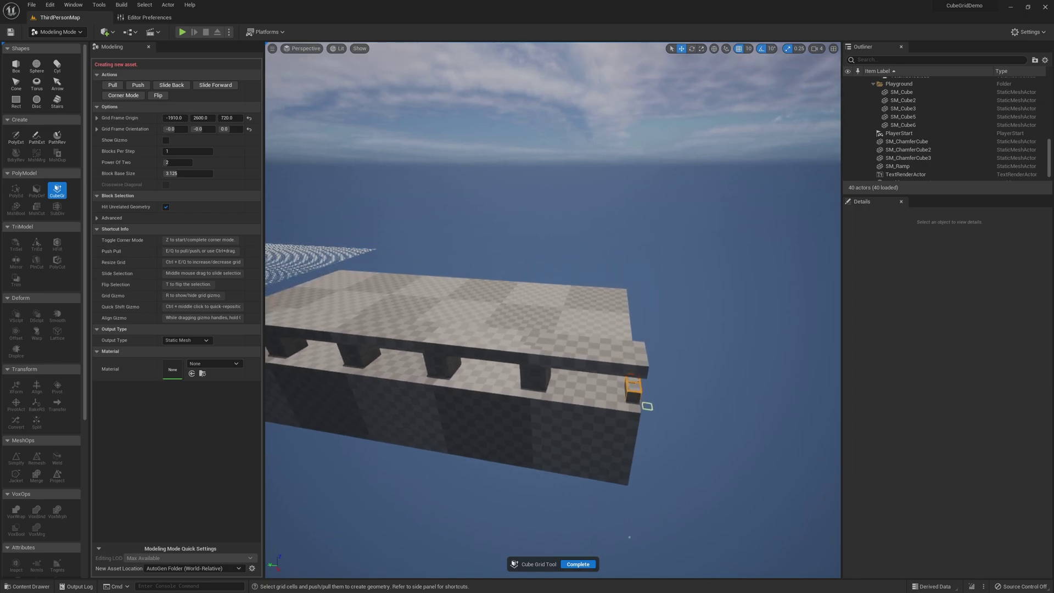
{"action": "right_click_drag", "start_coordinate": [671, 396], "coordinate": [494, 424]}
Step: Complete the CubeGrid operation to output the railed slab as a static mesh, and frame it in the viewport
{"action": "right_click_drag", "start_coordinate": [608, 515], "coordinate": [356, 372]}
{"action": "right_click_drag", "start_coordinate": [473, 370], "coordinate": [330, 385]}
{"action": "right_click_drag", "start_coordinate": [461, 312], "coordinate": [585, 349]}
{"action": "right_click_drag", "start_coordinate": [585, 399], "coordinate": [568, 577]}
{"action": "left_click", "coordinate": [577, 564]}
{"action": "key", "text": "f"}
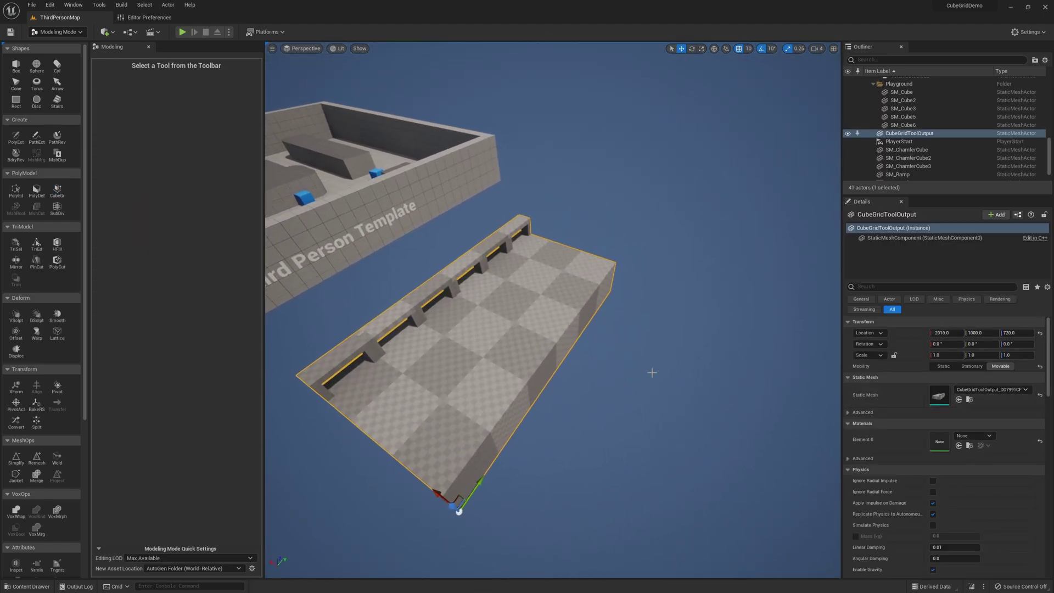
Step: Duplicate the railed slab twice end to end along Y, placing the copies at Y 1600 and Y 2200
{"action": "right_click_drag", "start_coordinate": [652, 373], "coordinate": [569, 464]}
{"action": "mouse_move", "coordinate": [535, 401]}
{"action": "right_mouse_down"}
{"action": "mouse_move", "coordinate": [549, 395]}
{"action": "mouse_move", "coordinate": [521, 404]}
{"action": "right_mouse_up"}
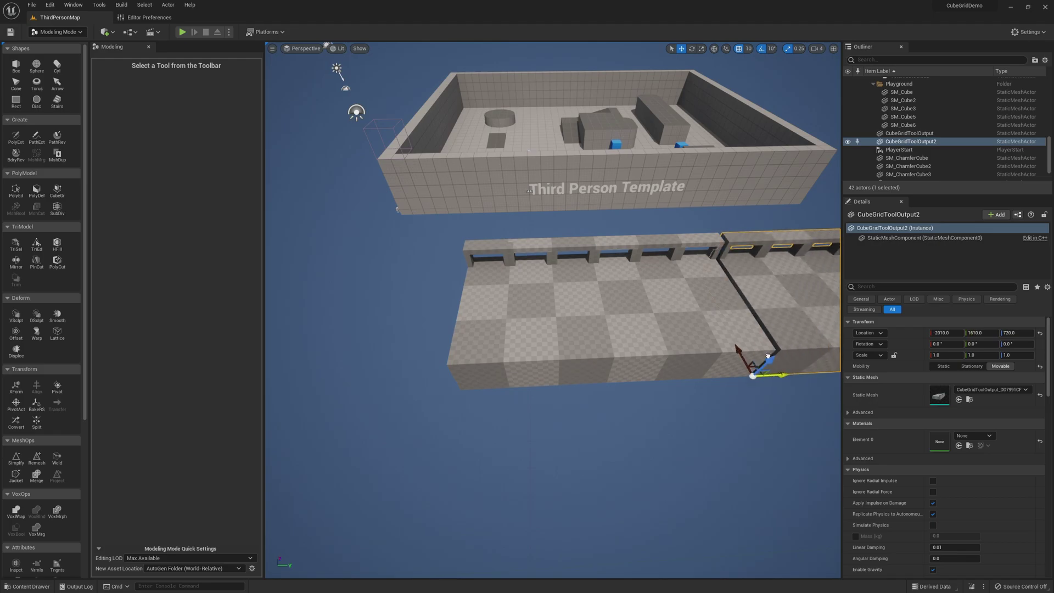
{"action": "middle_click_drag", "start_coordinate": [746, 369], "coordinate": [573, 377]}
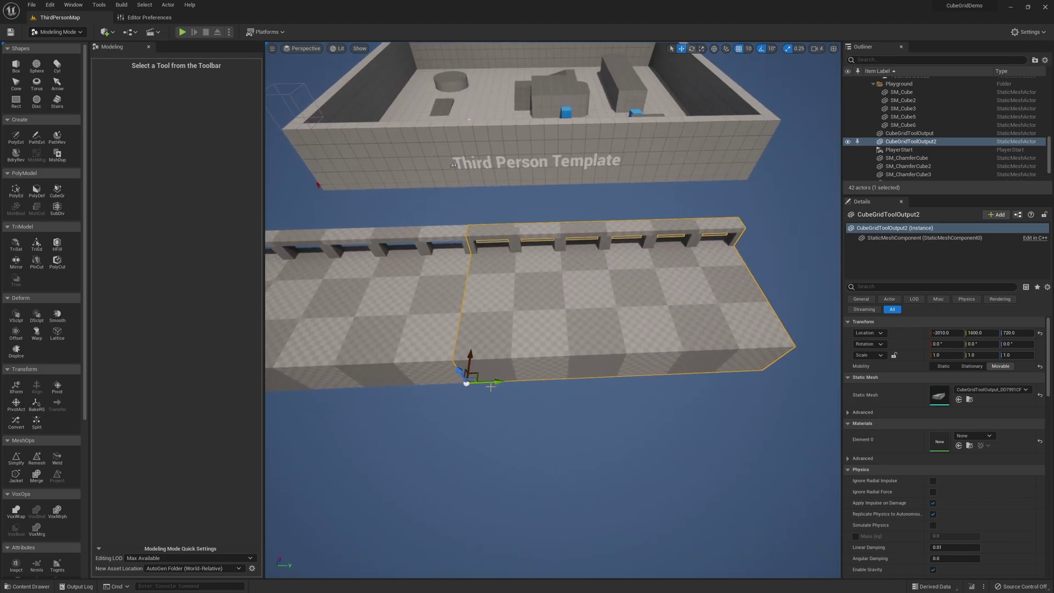
{"action": "left_click_drag", "start_coordinate": [504, 380], "coordinate": [770, 339]}
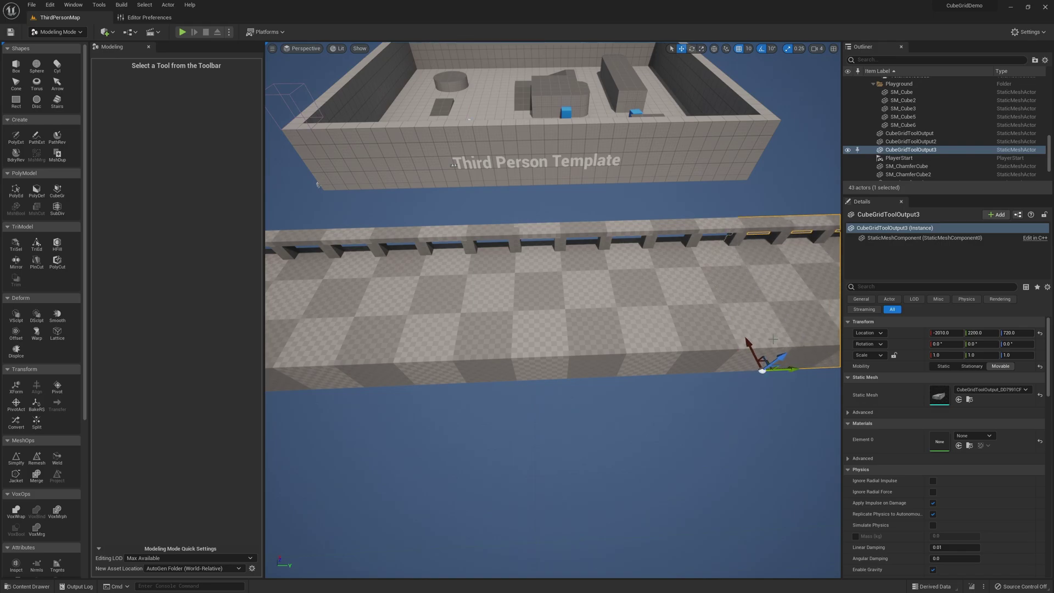
{"action": "right_click_drag", "start_coordinate": [773, 339], "coordinate": [689, 330]}
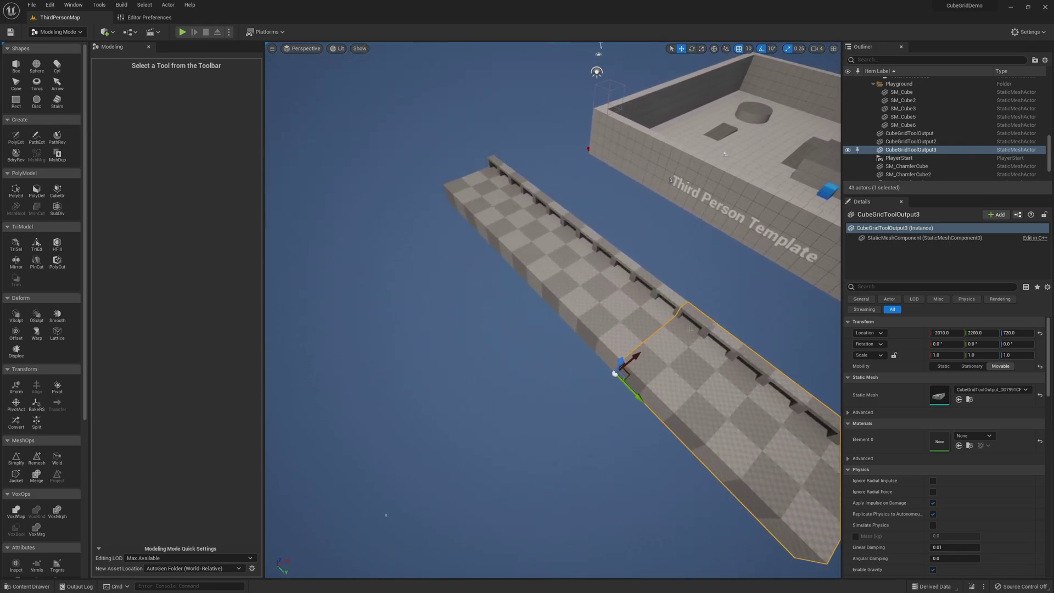
Step: Select the original CubeGridToolOutput segment and start the CubeGrid tool to edit its existing asset
{"action": "left_click", "coordinate": [487, 355]}
{"action": "right_click_drag", "start_coordinate": [487, 355], "coordinate": [610, 327]}
{"action": "left_click", "coordinate": [520, 394]}
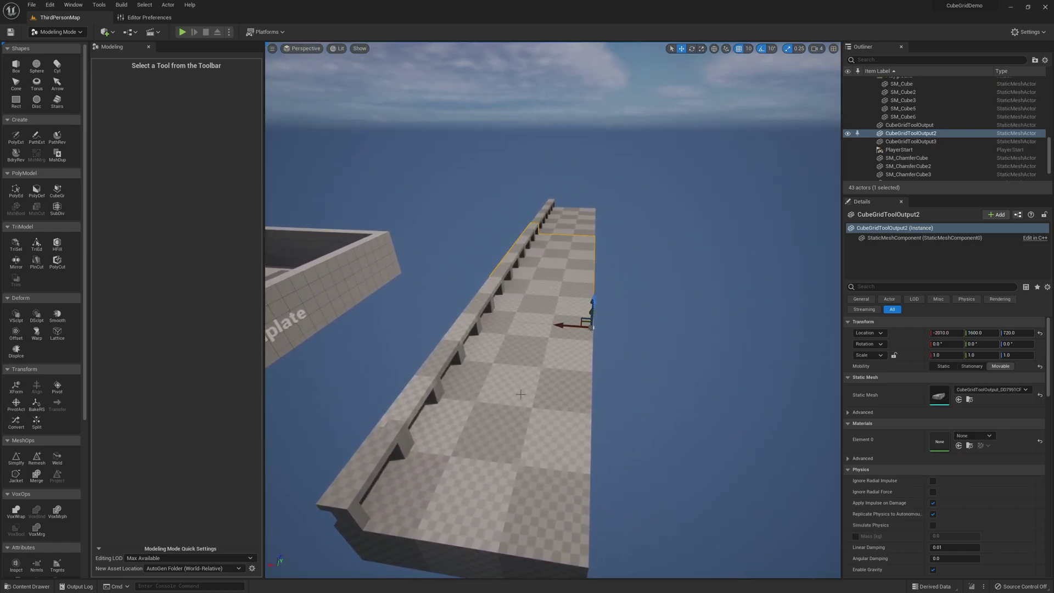
{"action": "left_click", "coordinate": [568, 450]}
{"action": "right_click_drag", "start_coordinate": [567, 450], "coordinate": [434, 442]}
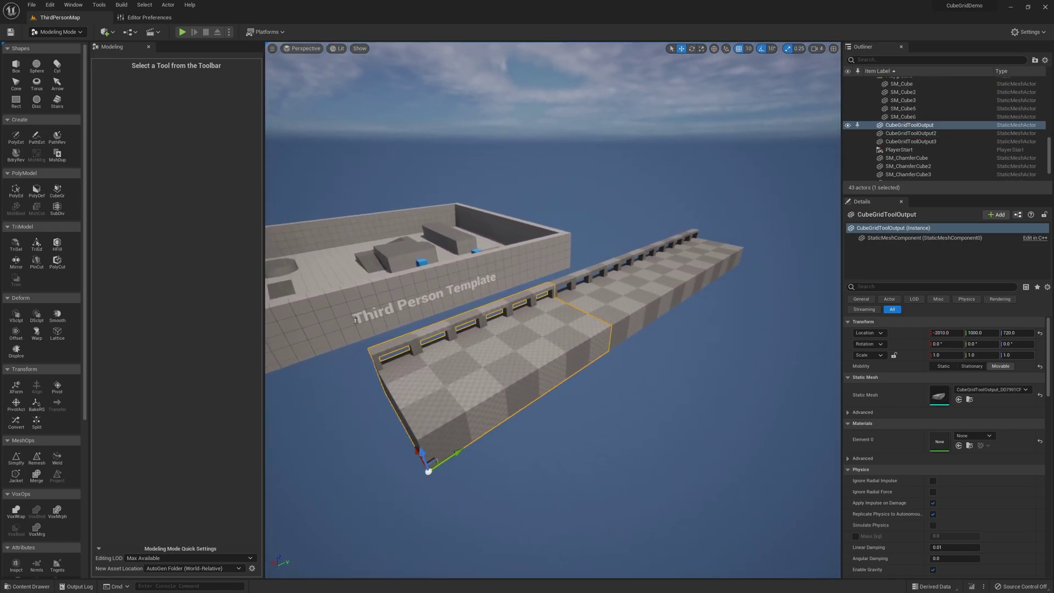
{"action": "right_click_drag", "start_coordinate": [355, 320], "coordinate": [341, 344]}
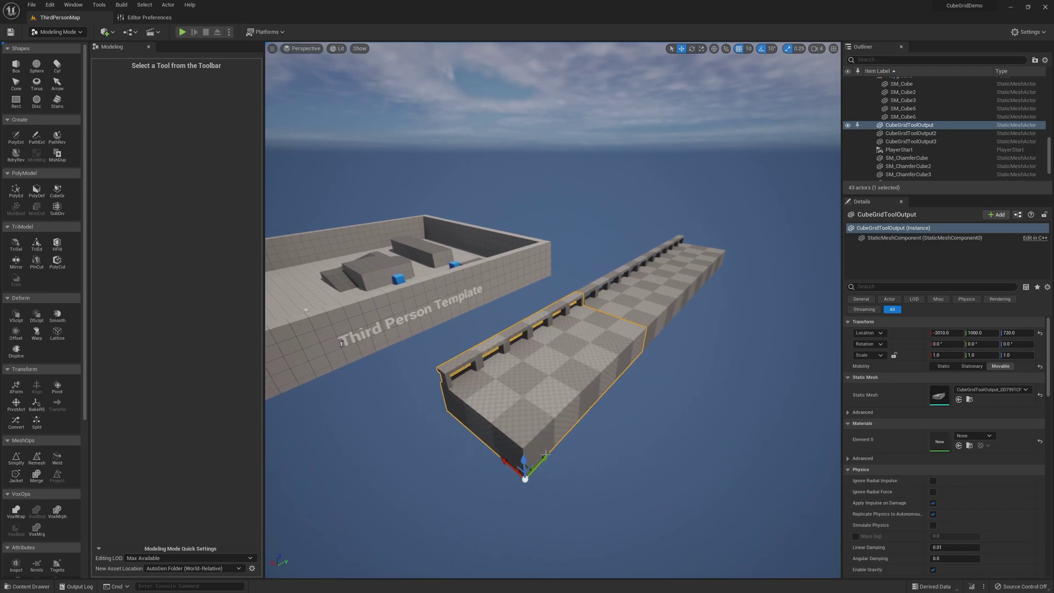
{"action": "left_click", "coordinate": [64, 194]}
{"action": "right_click_drag", "start_coordinate": [500, 374], "coordinate": [414, 401]}
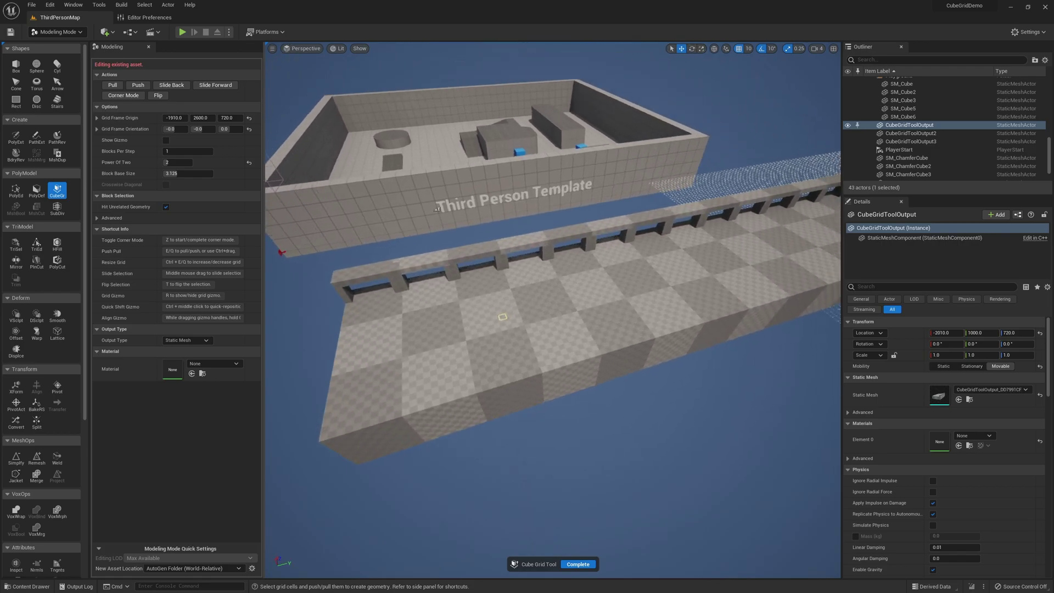
Step: Pull a raised strip above the segment's opposite long edge into a second rail
{"action": "right_click_drag", "start_coordinate": [447, 329], "coordinate": [440, 324]}
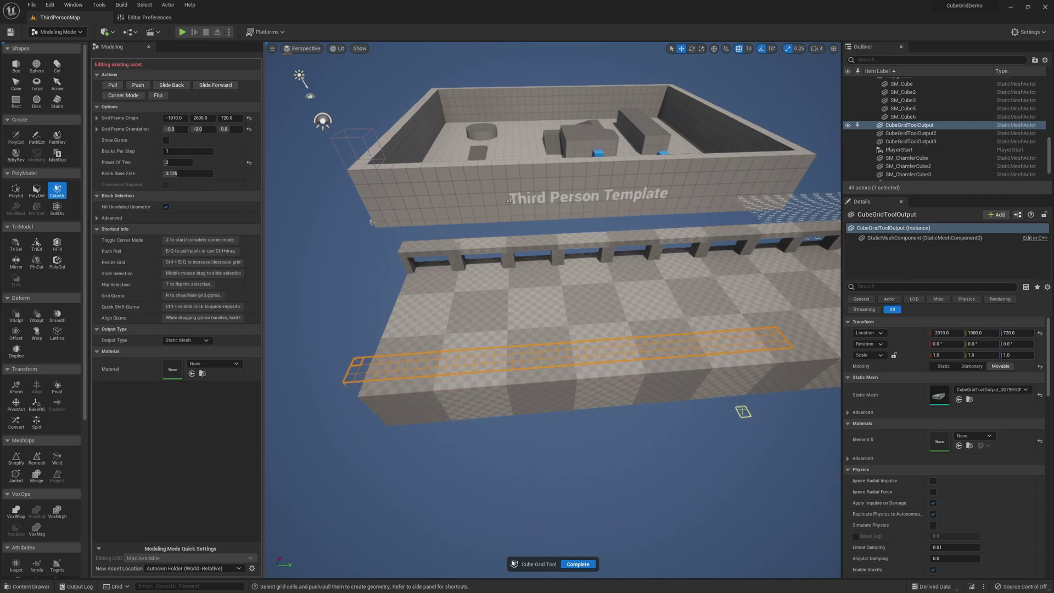
{"action": "right_click_drag", "start_coordinate": [696, 405], "coordinate": [687, 330]}
{"action": "right_click_drag", "start_coordinate": [672, 397], "coordinate": [645, 395]}
Step: Pull square pillars up to the second rail at one end and along the middle of the segment
{"action": "right_click_drag", "start_coordinate": [693, 370], "coordinate": [700, 364]}
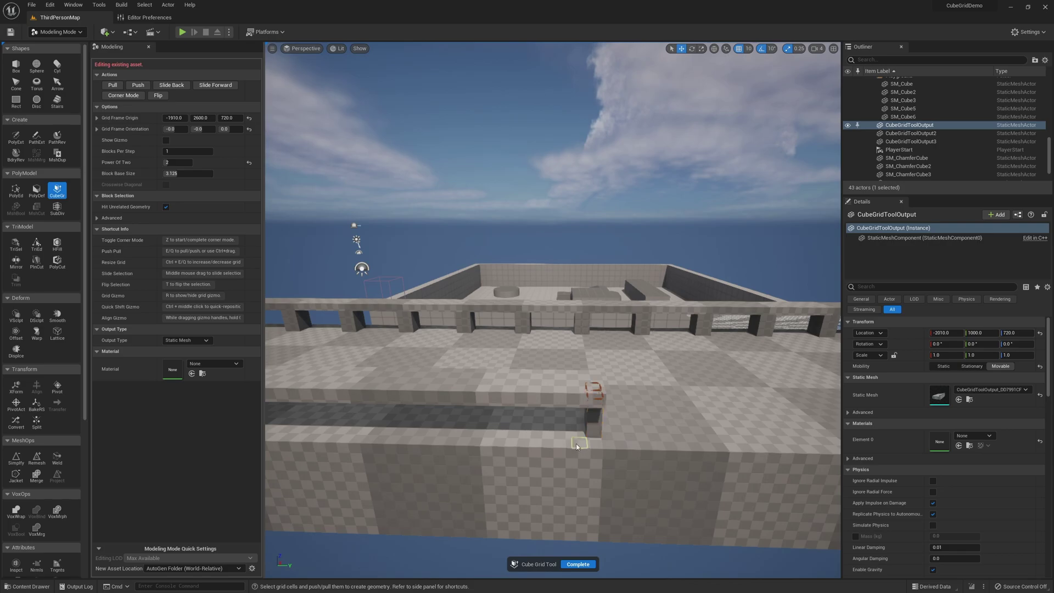
{"action": "right_click_drag", "start_coordinate": [525, 445], "coordinate": [753, 407]}
{"action": "right_click_drag", "start_coordinate": [678, 428], "coordinate": [625, 342]}
{"action": "right_click_drag", "start_coordinate": [467, 400], "coordinate": [510, 421]}
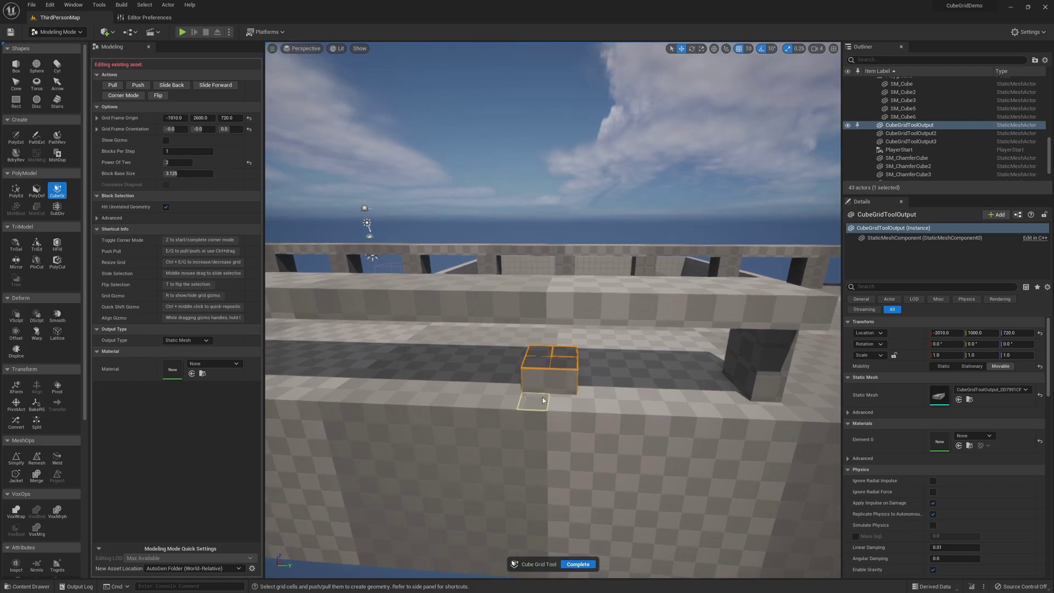
{"action": "right_click_drag", "start_coordinate": [536, 414], "coordinate": [514, 409]}
{"action": "right_click_drag", "start_coordinate": [686, 388], "coordinate": [679, 388]}
Step: Pull up the remaining square pillars beneath the second rail, through to the segment's other end
{"action": "left_click_drag", "start_coordinate": [556, 375], "coordinate": [580, 366]}
{"action": "key", "text": "e"}
{"action": "key", "text": "e"}
{"action": "key", "text": "e"}
{"action": "key", "text": "e"}
{"action": "right_click_drag", "start_coordinate": [580, 367], "coordinate": [577, 369]}
{"action": "left_click_drag", "start_coordinate": [481, 353], "coordinate": [508, 357]}
{"action": "key", "text": "e"}
{"action": "key", "text": "e"}
{"action": "key", "text": "e"}
{"action": "key", "text": "e"}
{"action": "right_click_drag", "start_coordinate": [667, 384], "coordinate": [672, 389]}
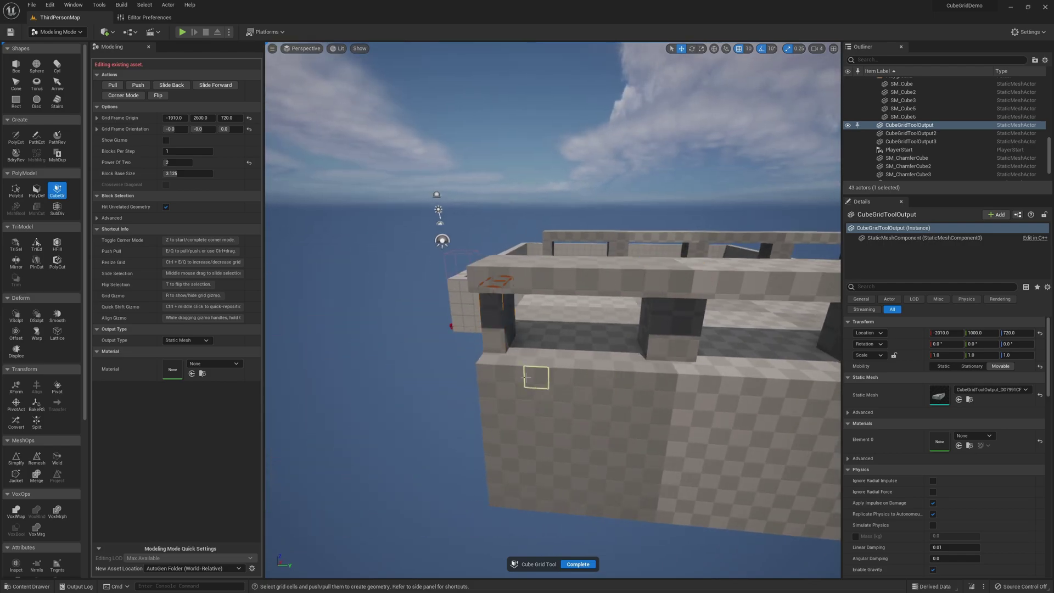
{"action": "right_click_drag", "start_coordinate": [525, 377], "coordinate": [488, 388]}
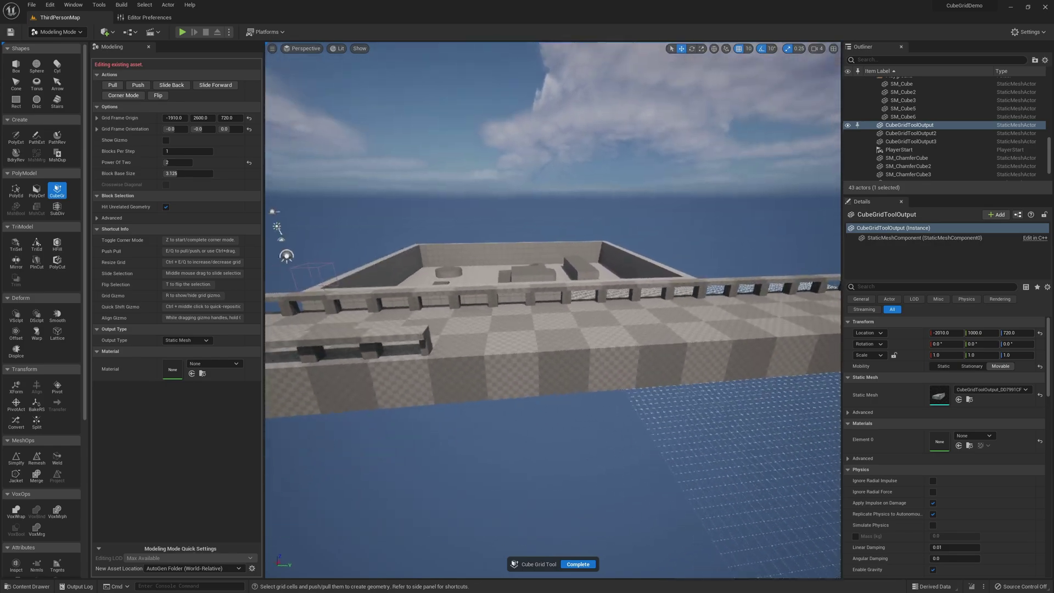
Step: Complete the CubeGrid edit to update the shared mesh, and select the middle copy, CubeGridToolOutput2
{"action": "right_click_drag", "start_coordinate": [617, 461], "coordinate": [596, 494]}
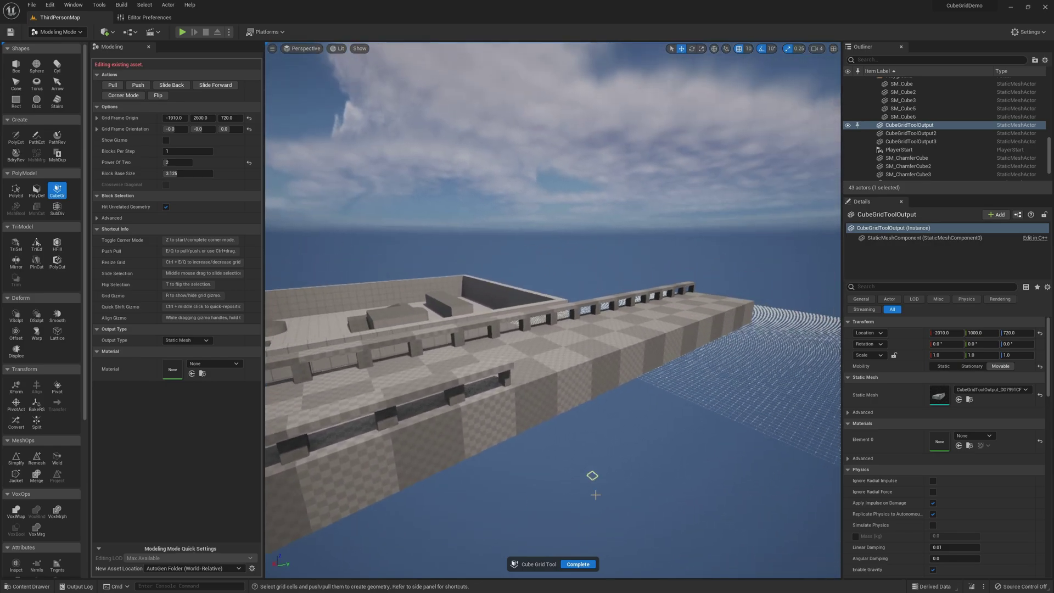
{"action": "left_click", "coordinate": [582, 565]}
{"action": "mouse_move", "coordinate": [702, 462]}
{"action": "right_mouse_down"}
{"action": "mouse_move", "coordinate": [669, 464]}
{"action": "mouse_move", "coordinate": [702, 461]}
{"action": "right_mouse_up"}
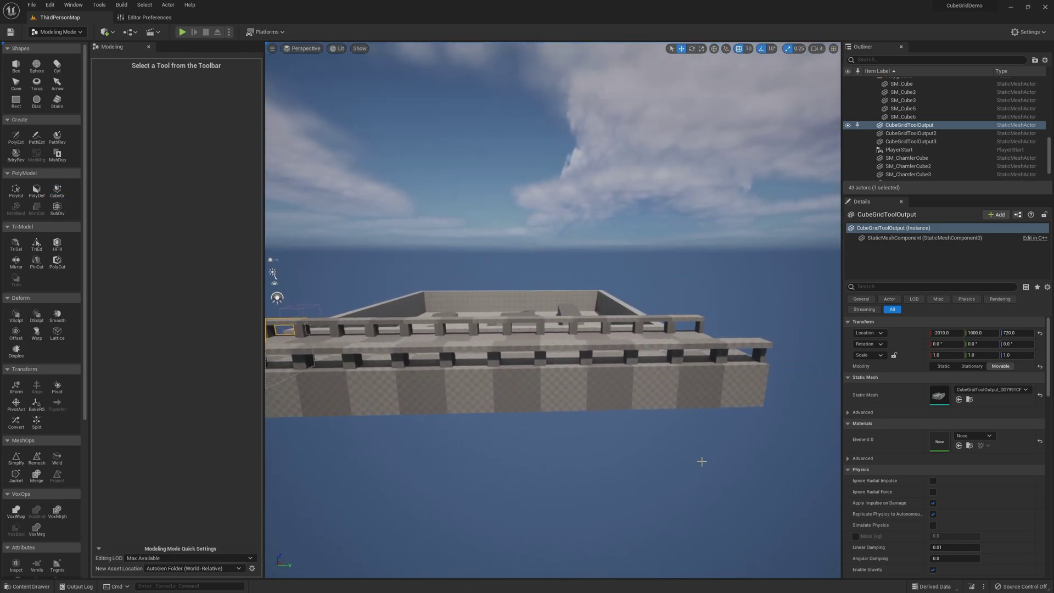
{"action": "right_click_drag", "start_coordinate": [617, 410], "coordinate": [600, 403]}
{"action": "left_click", "coordinate": [601, 404]}
{"action": "right_click_drag", "start_coordinate": [605, 457], "coordinate": [597, 494]}
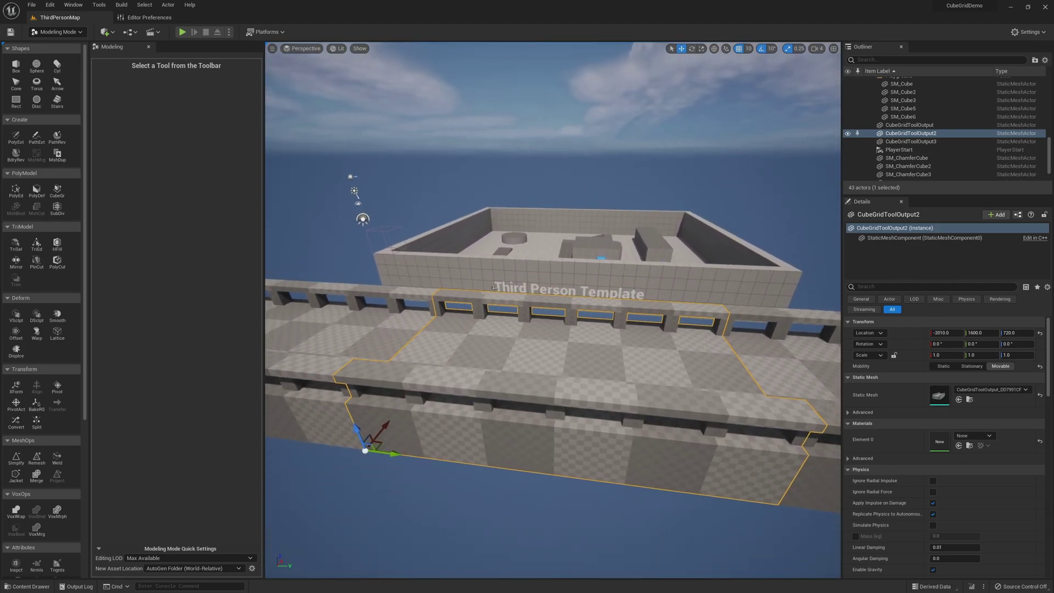
Step: Duplicate the static mesh asset CubeGridToolOutput_DD7991CF and assign the copy to the middle segment, CubeGridToolOutput2
{"action": "left_click", "coordinate": [970, 400]}
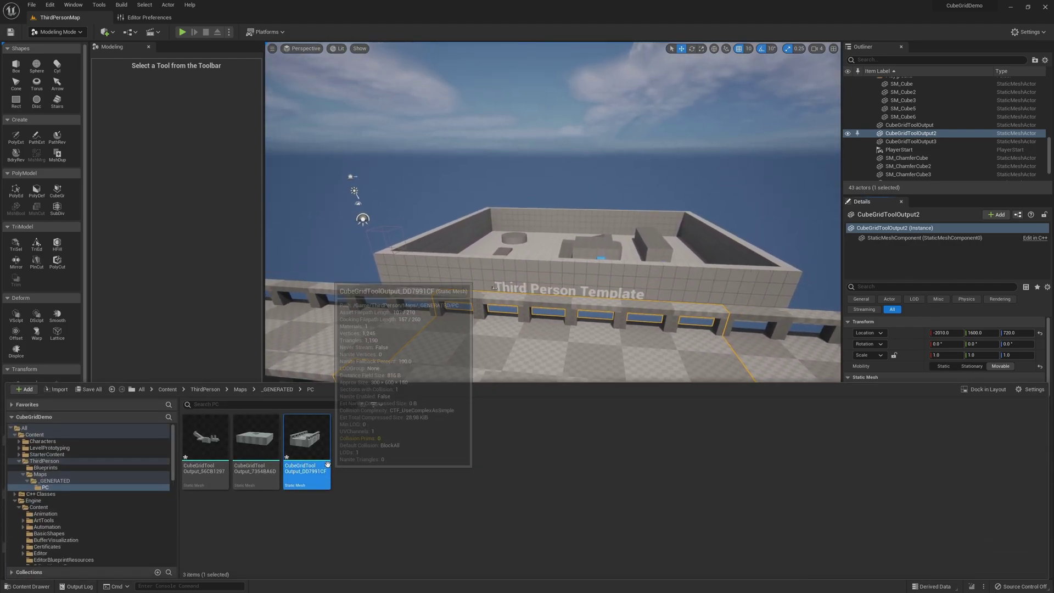
{"action": "right_click", "coordinate": [326, 439]}
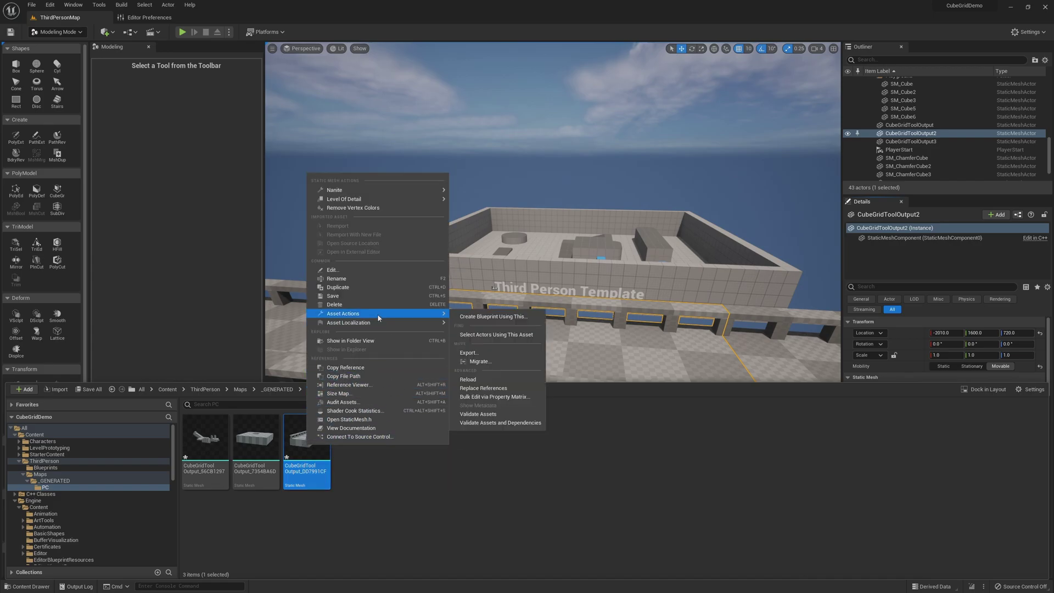
{"action": "left_click", "coordinate": [367, 301]}
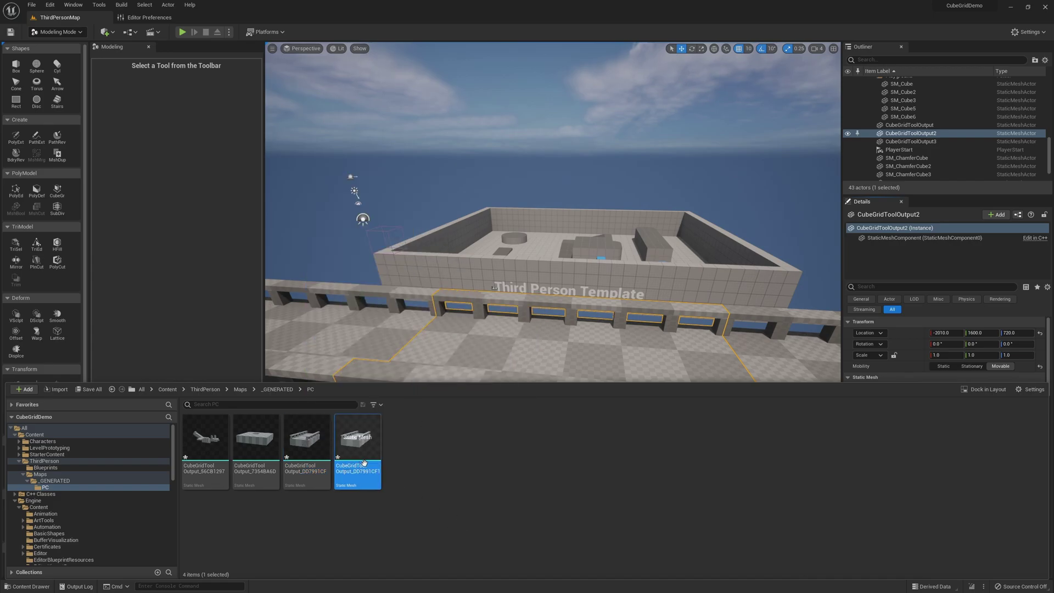
{"action": "left_click", "coordinate": [505, 479]}
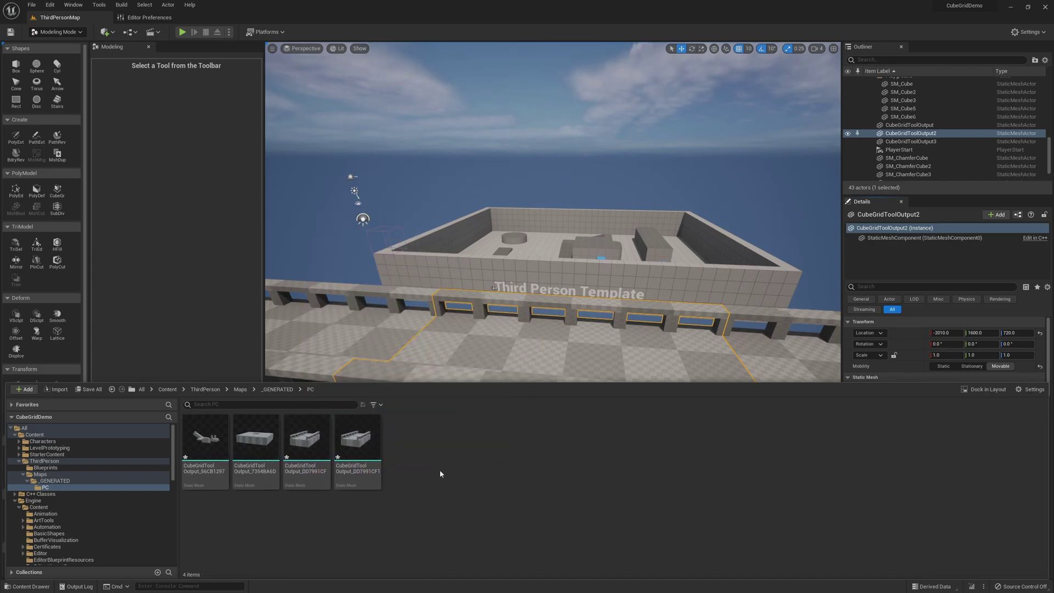
{"action": "left_click", "coordinate": [354, 448]}
{"action": "right_click_drag", "start_coordinate": [594, 330], "coordinate": [605, 362]}
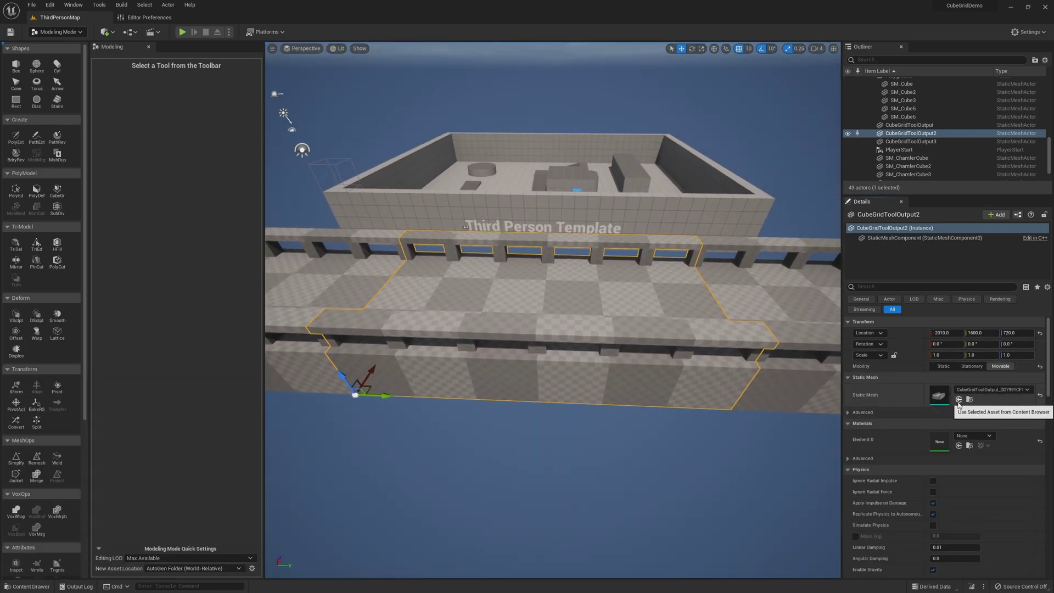
{"action": "key", "text": "s"}
{"action": "right_click_drag", "start_coordinate": [782, 428], "coordinate": [752, 410]}
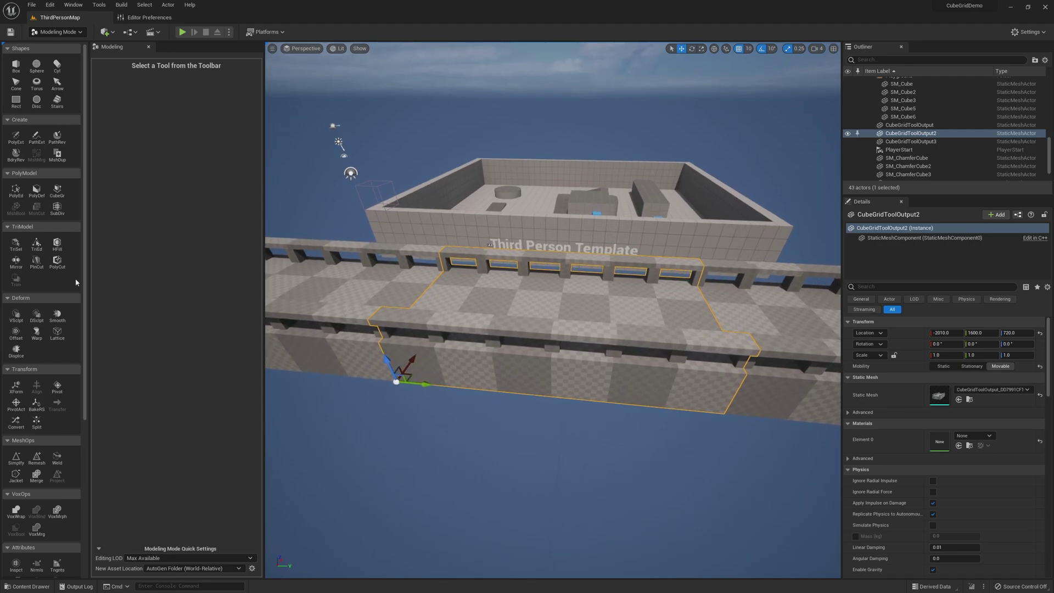
Step: With the CubeGrid tool, pull up a small block on each rail of the middle segment and complete the edit
{"action": "left_click", "coordinate": [57, 191]}
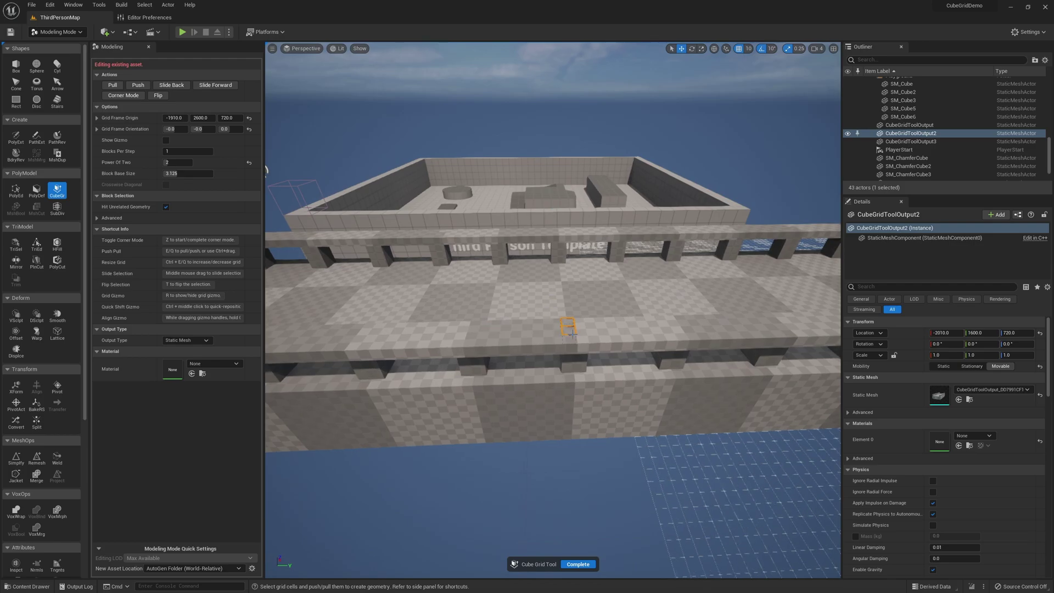
{"action": "key", "text": "a"}
{"action": "mouse_move", "coordinate": [585, 255]}
{"action": "right_mouse_down"}
{"action": "mouse_move", "coordinate": [593, 236]}
{"action": "mouse_move", "coordinate": [596, 246]}
{"action": "right_mouse_up"}
{"action": "key", "text": "e"}
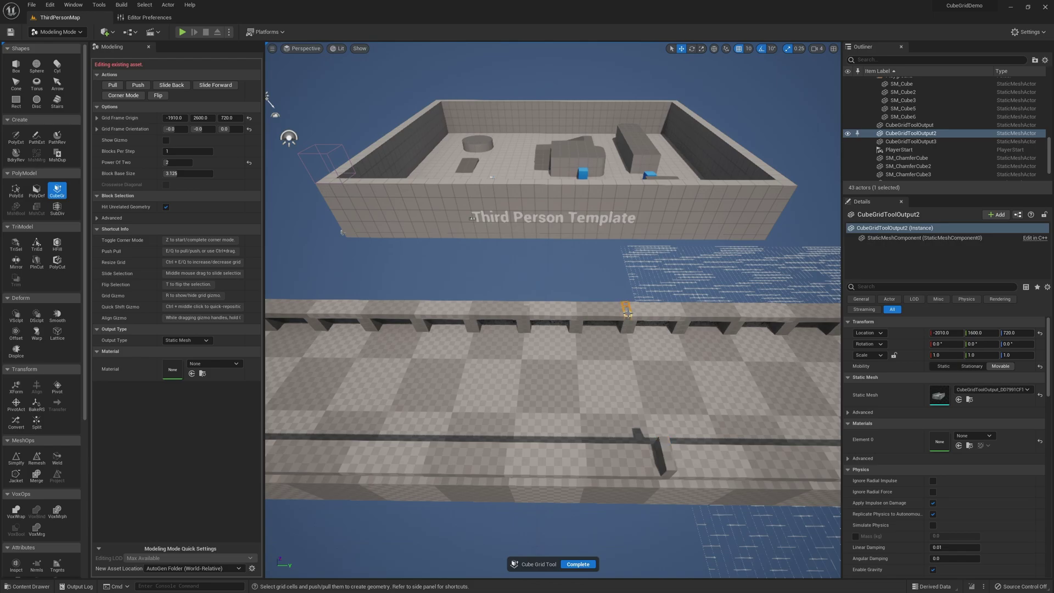
{"action": "key", "text": "a"}
{"action": "mouse_move", "coordinate": [633, 327]}
{"action": "right_mouse_down"}
{"action": "mouse_move", "coordinate": [766, 284]}
{"action": "mouse_move", "coordinate": [639, 302]}
{"action": "mouse_move", "coordinate": [640, 312]}
{"action": "right_mouse_up"}
{"action": "key", "text": "d"}
{"action": "key", "text": "w"}
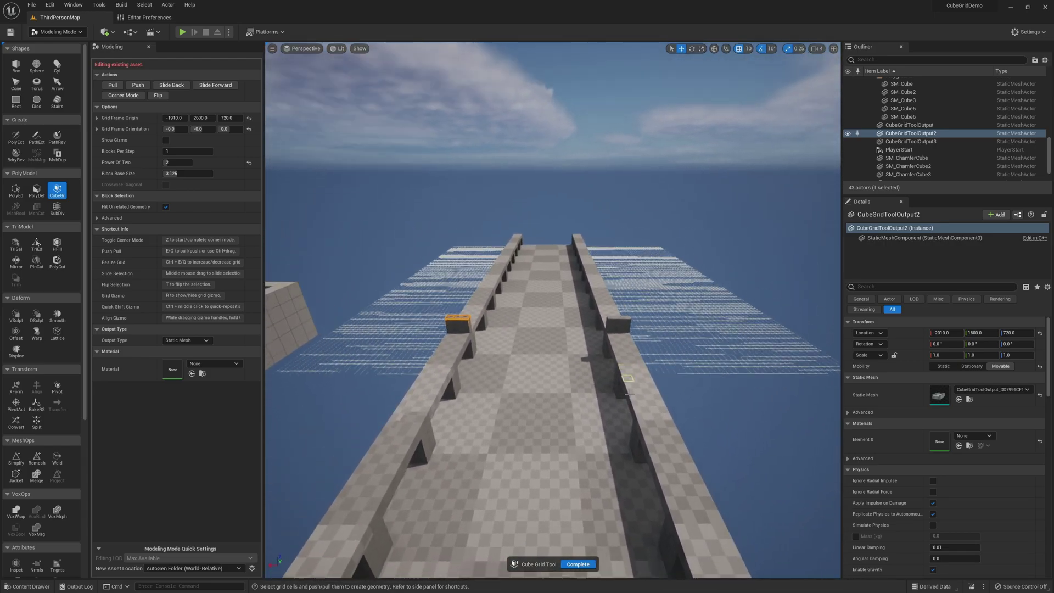
{"action": "left_click", "coordinate": [579, 565]}
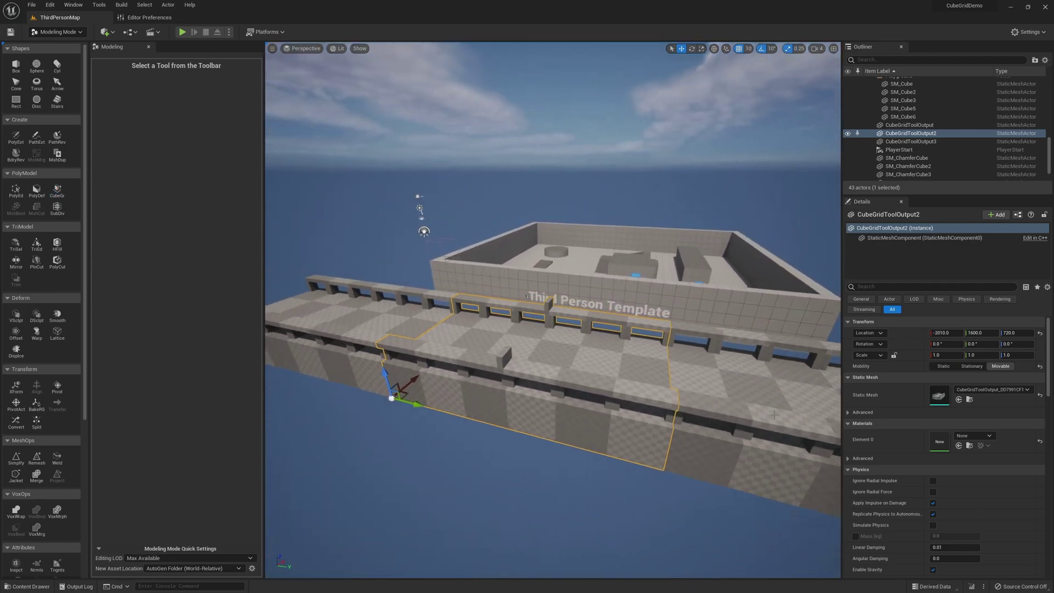
Step: Delete the three walkway segments, CubeGridToolOutput through CubeGridToolOutput3, from the level
{"action": "key", "text": "a"}
{"action": "right_click_drag", "start_coordinate": [758, 398], "coordinate": [834, 397]}
{"action": "key", "text": "d"}
{"action": "key", "text": "a"}
{"action": "key", "text": "e"}
{"action": "key", "text": "a"}
{"action": "key", "text": "a"}
{"action": "mouse_move", "coordinate": [781, 293]}
{"action": "right_mouse_down"}
{"action": "mouse_move", "coordinate": [837, 284]}
{"action": "mouse_move", "coordinate": [781, 293]}
{"action": "right_mouse_up"}
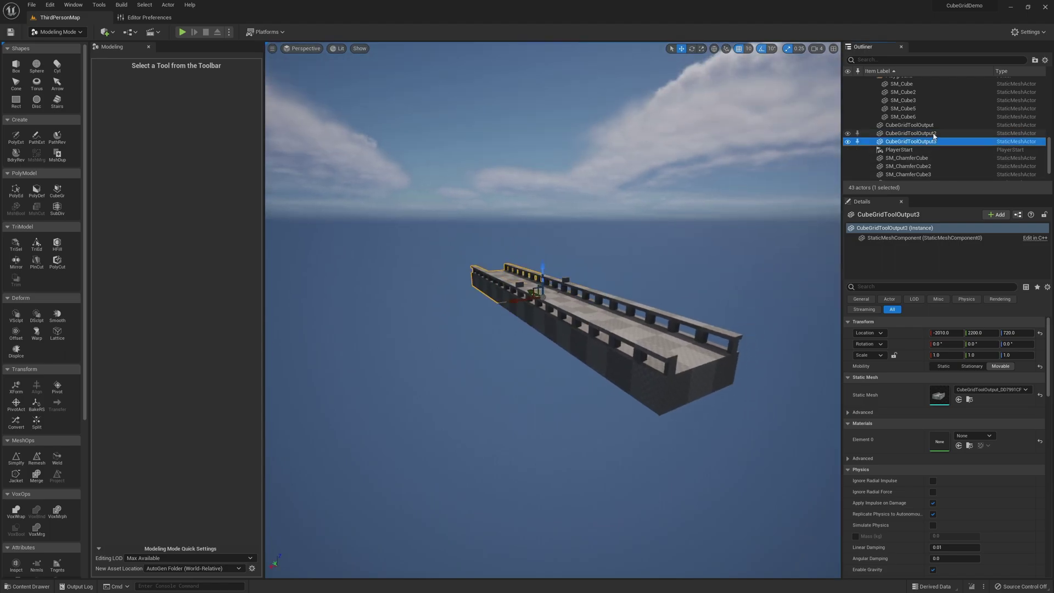
{"action": "left_click", "coordinate": [910, 126], "text": "shift"}
{"action": "key", "text": "Delete"}
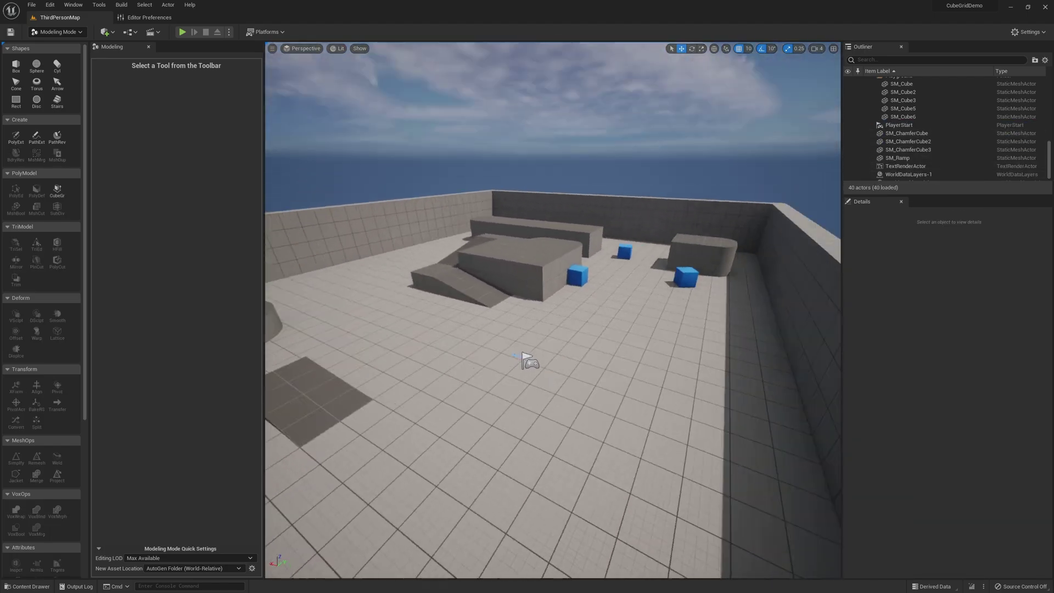
Step: Delete the low ramp SM_Ramp and the playground floor SM_Cube
{"action": "right_click_drag", "start_coordinate": [554, 310], "coordinate": [479, 338]}
{"action": "key", "text": "s"}
{"action": "key", "text": "d"}
{"action": "left_click", "coordinate": [531, 300]}
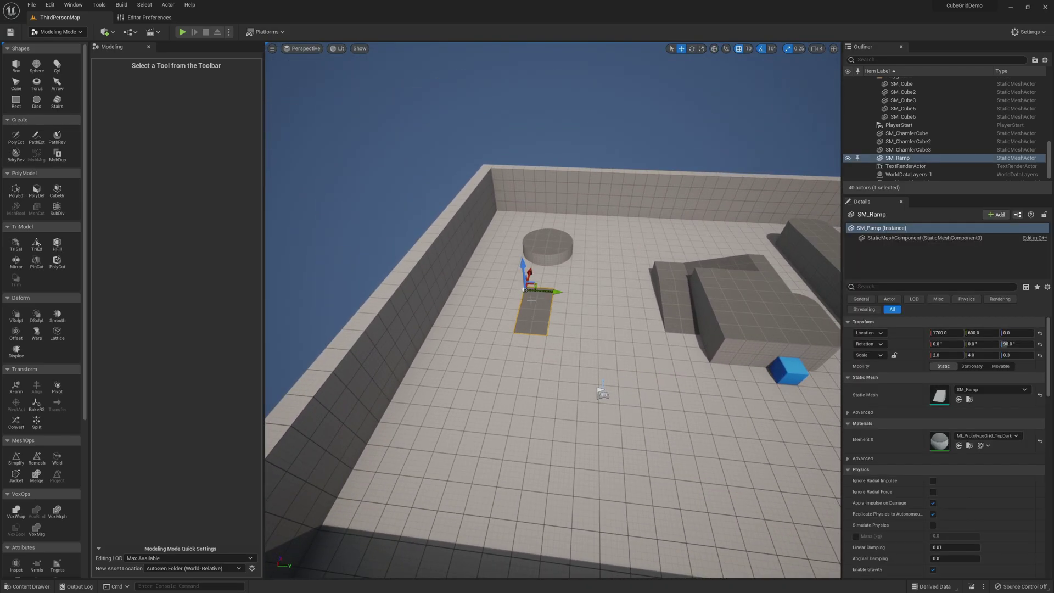
{"action": "key", "text": "Delete"}
{"action": "left_click", "coordinate": [603, 393]}
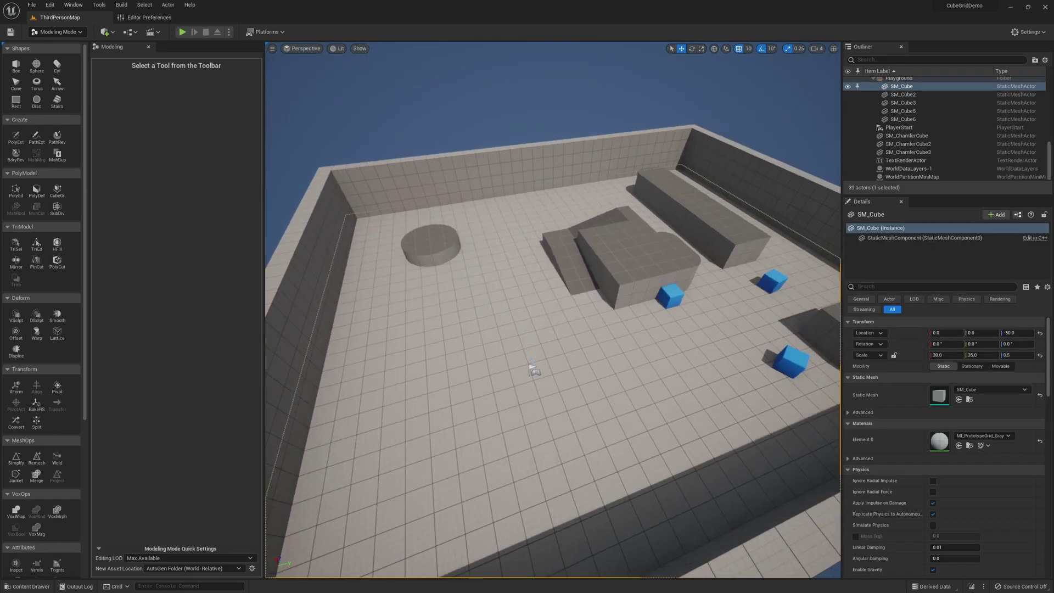
{"action": "key", "text": "Delete"}
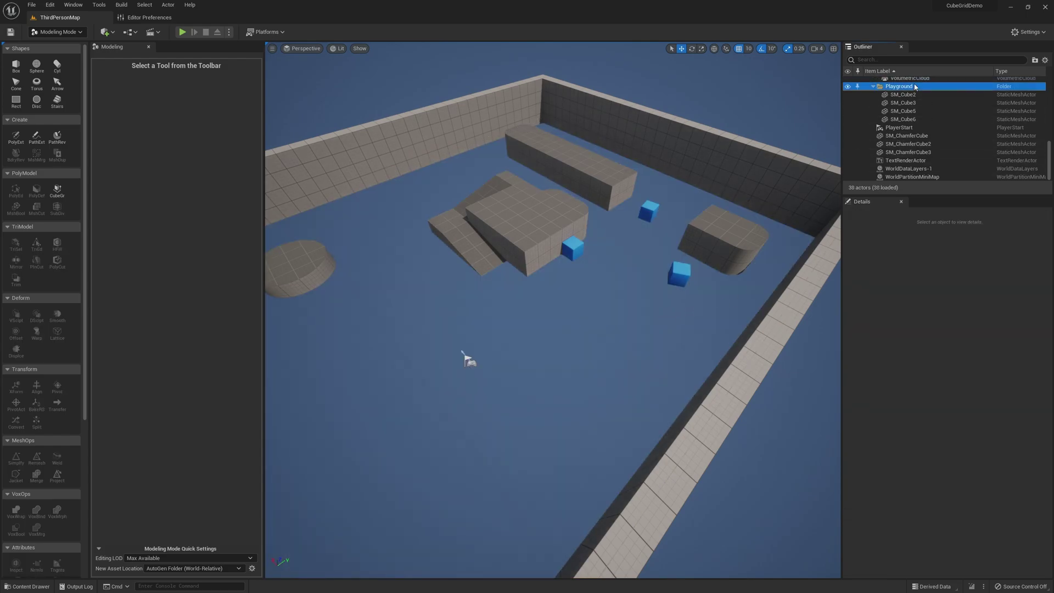
Step: Delete the Playground folder, the actors from SM_ChamferCube through SM_Cube6, and the TextRenderActor
{"action": "left_click", "coordinate": [907, 103]}
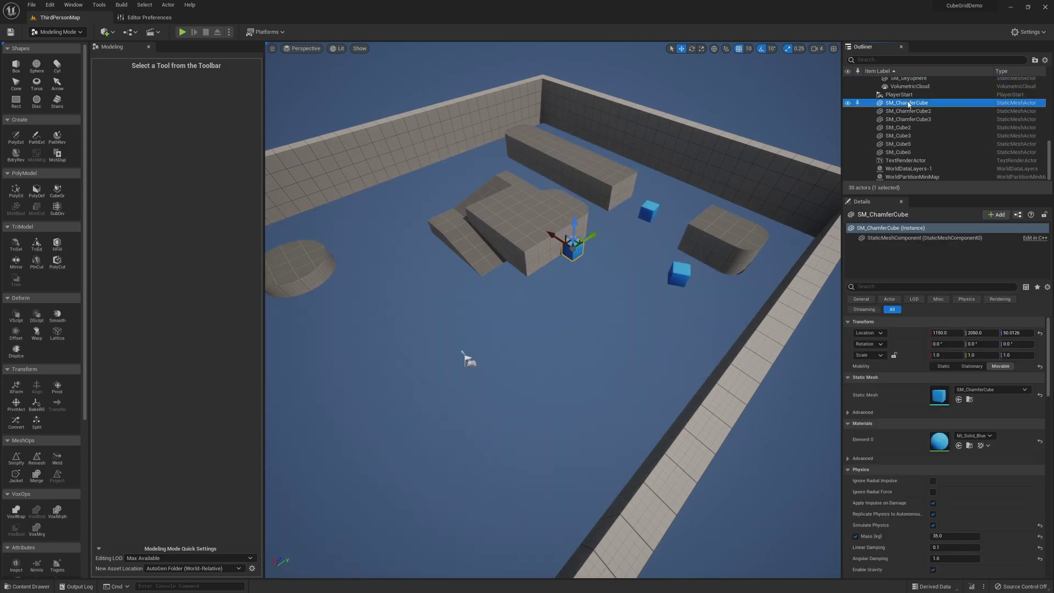
{"action": "left_click", "coordinate": [918, 152], "text": "shift"}
{"action": "key", "text": "Delete"}
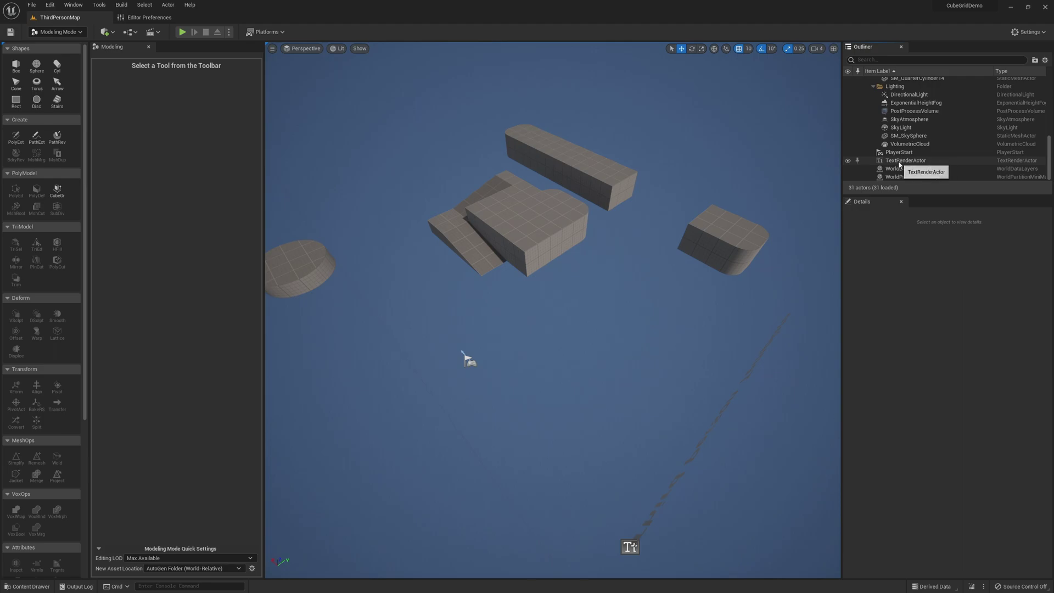
{"action": "left_click", "coordinate": [899, 164]}
{"action": "key", "text": "Delete"}
Step: Delete the remaining block and cylinder folders and all their meshes, from SM_Cube4 through the last ramp
{"action": "right_click_drag", "start_coordinate": [687, 275], "coordinate": [503, 266]}
{"action": "scroll", "coordinate": [910, 138], "scroll_direction": "up", "scroll_amount": 5}
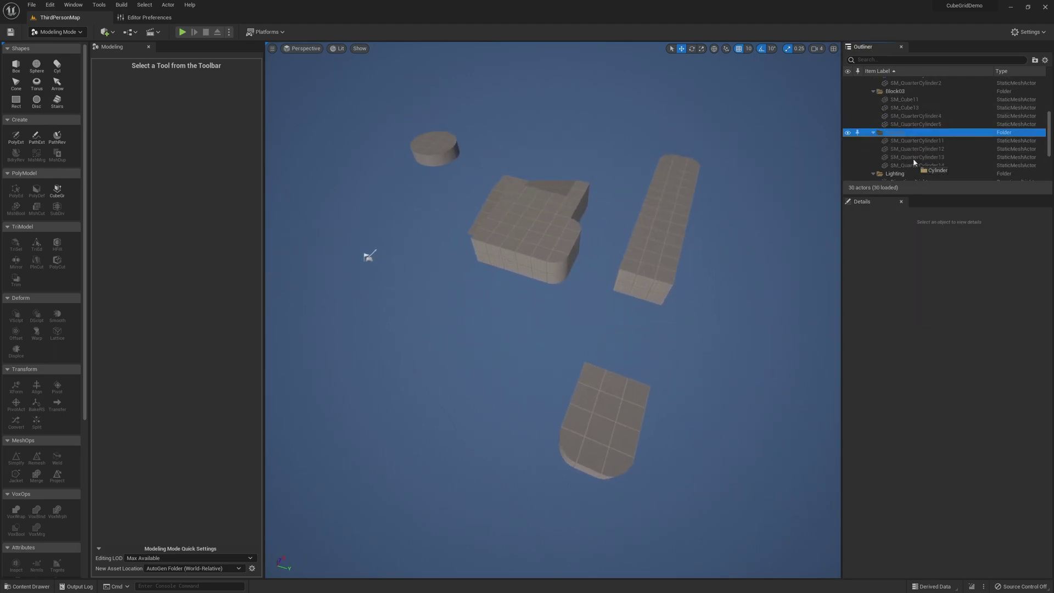
{"action": "scroll", "coordinate": [907, 129], "scroll_direction": "up", "scroll_amount": 3}
{"action": "left_click", "coordinate": [900, 91]}
{"action": "key", "text": "Delete"}
{"action": "left_click", "coordinate": [900, 98]}
{"action": "scroll", "coordinate": [909, 137], "scroll_direction": "down", "scroll_amount": 5}
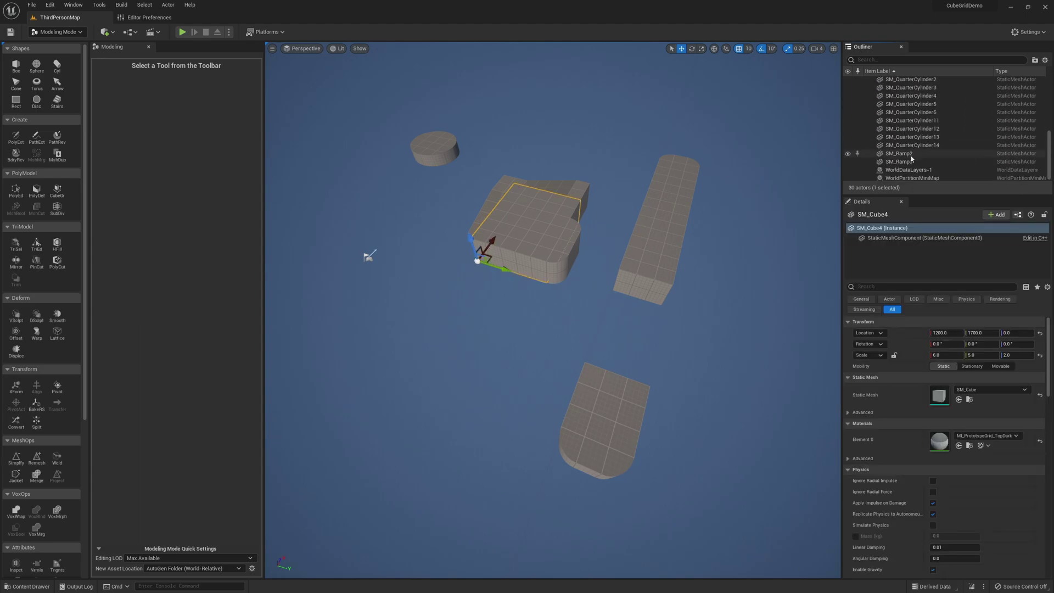
{"action": "left_click", "coordinate": [912, 160], "text": "shift"}
{"action": "key", "text": "Delete"}
Step: Start a new CubeGrid mesh, moving the grid origin to 490, 1600, 720 and setting Power of Two to 5
{"action": "key", "text": "w"}
{"action": "right_click_drag", "start_coordinate": [587, 288], "coordinate": [304, 459]}
{"action": "key", "text": "s"}
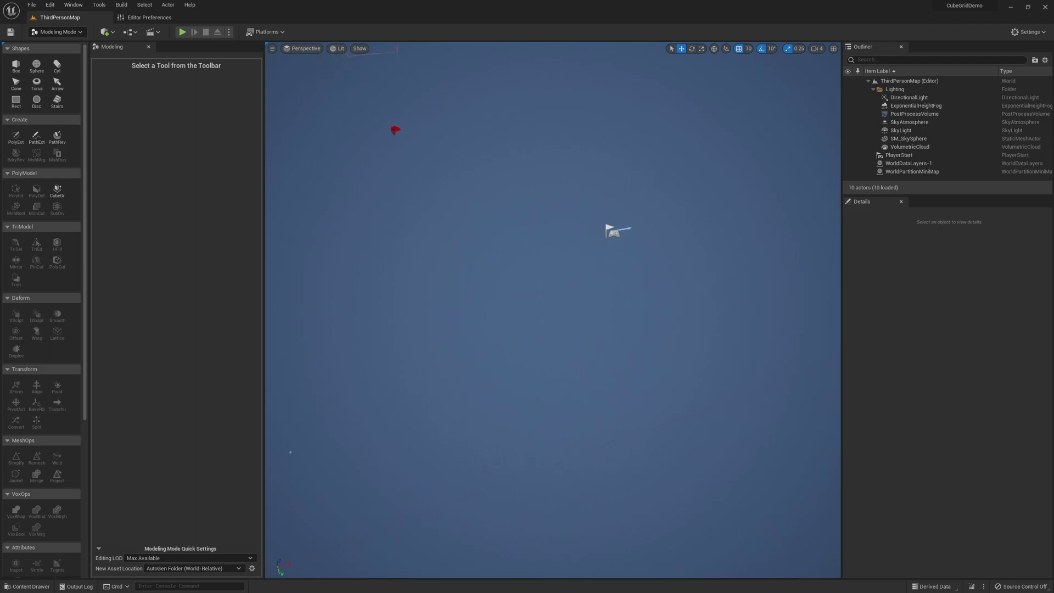
{"action": "left_click", "coordinate": [57, 191]}
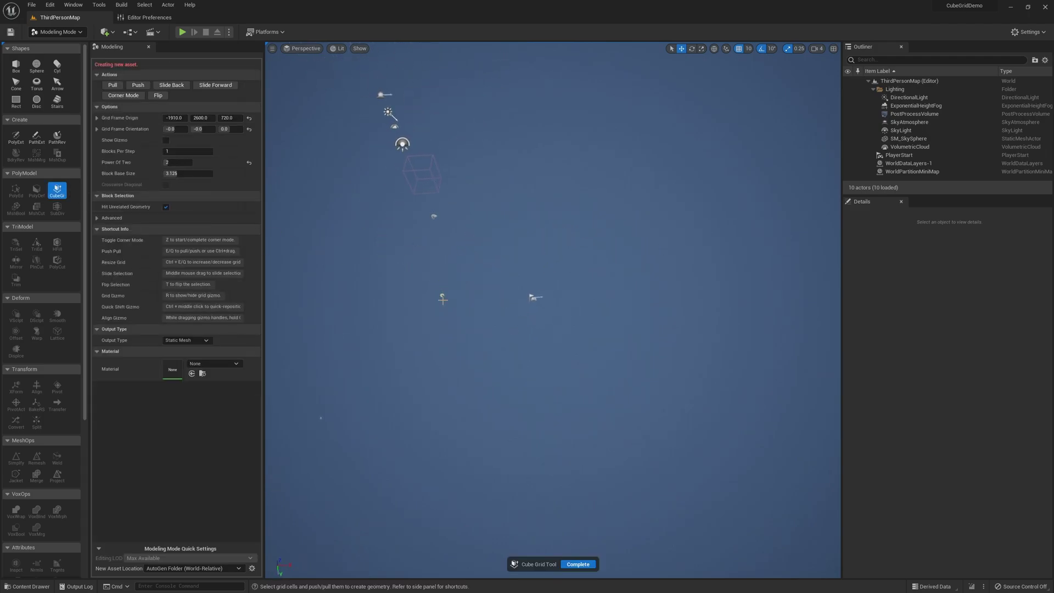
{"action": "key", "text": "ctrl+e"}
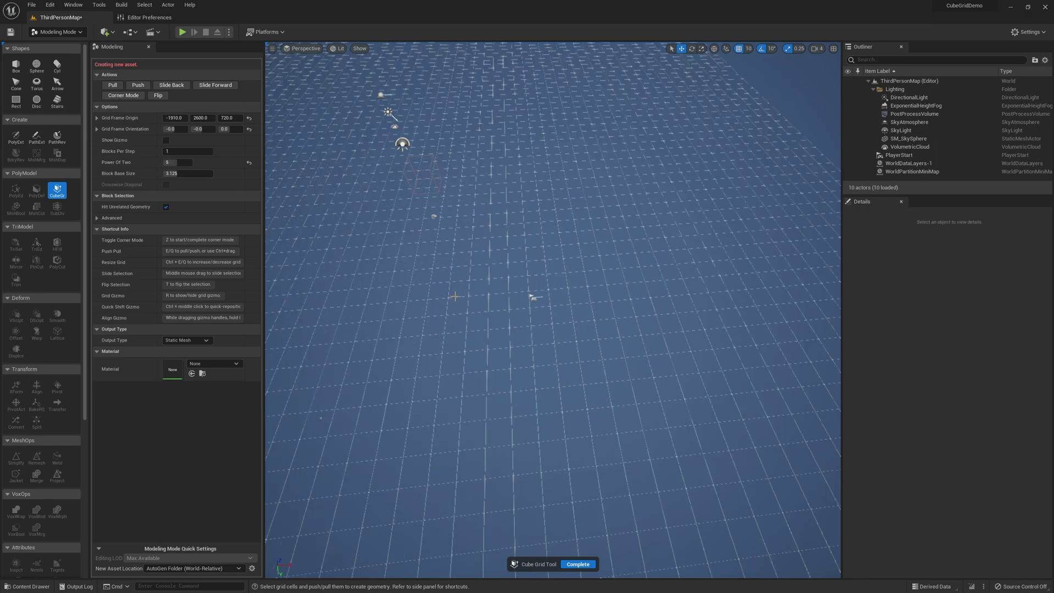
{"action": "key", "text": "ctrl+e"}
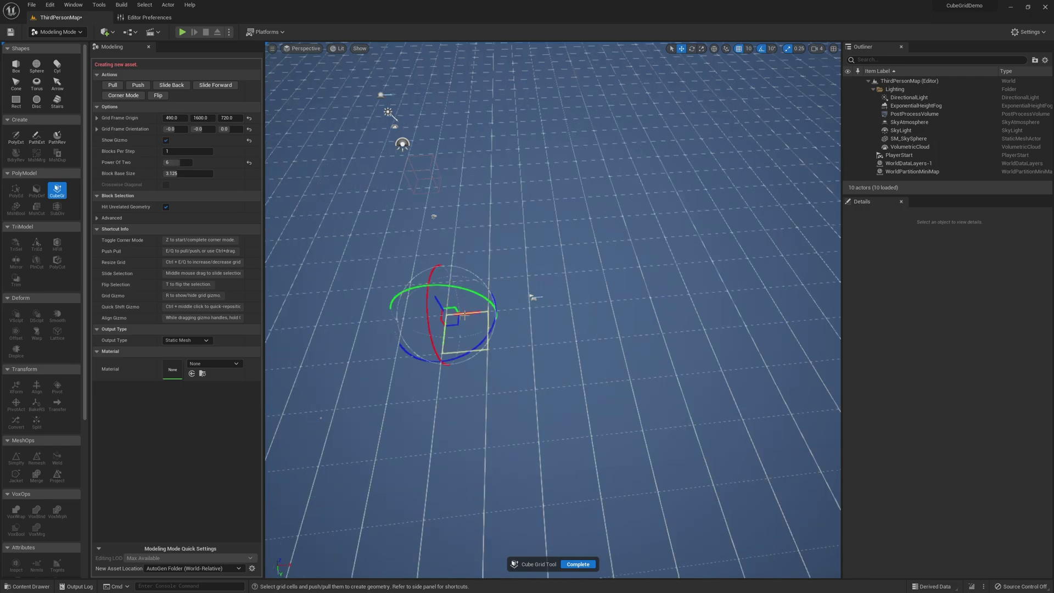
{"action": "key", "text": "ctrl+e"}
{"action": "key", "text": "s"}
{"action": "mouse_move", "coordinate": [480, 303]}
{"action": "right_mouse_down"}
{"action": "mouse_move", "coordinate": [480, 286]}
{"action": "mouse_move", "coordinate": [480, 303]}
{"action": "right_mouse_up"}
{"action": "key", "text": "ctrl+e"}
{"action": "key", "text": "ctrl+q"}
{"action": "key", "text": "ctrl+q"}
{"action": "key", "text": "ctrl+q"}
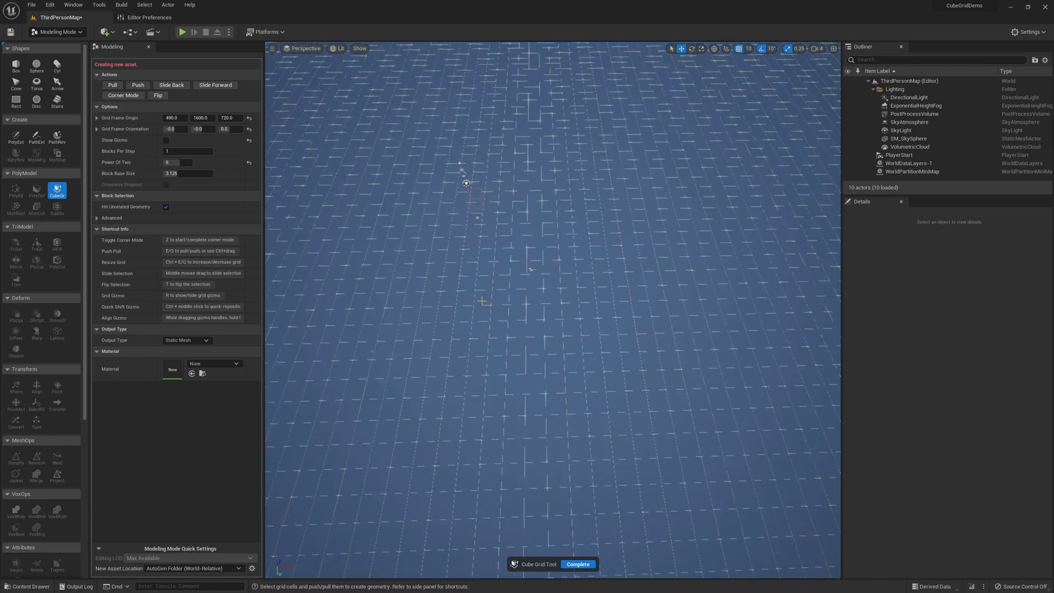
Step: Pull a large rectangular selection of grid cells up into a floor slab and complete the CubeGrid mesh
{"action": "left_click_drag", "start_coordinate": [412, 194], "coordinate": [679, 353]}
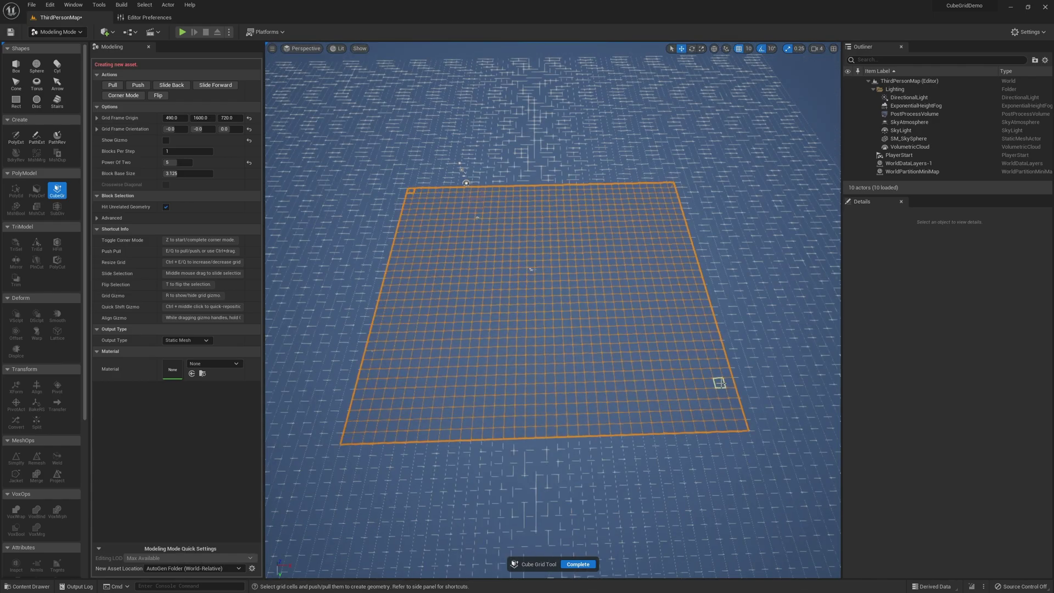
{"action": "key", "text": "e"}
{"action": "key", "text": "w"}
{"action": "mouse_move", "coordinate": [617, 340]}
{"action": "right_mouse_down"}
{"action": "mouse_move", "coordinate": [609, 379]}
{"action": "mouse_move", "coordinate": [609, 347]}
{"action": "right_mouse_up"}
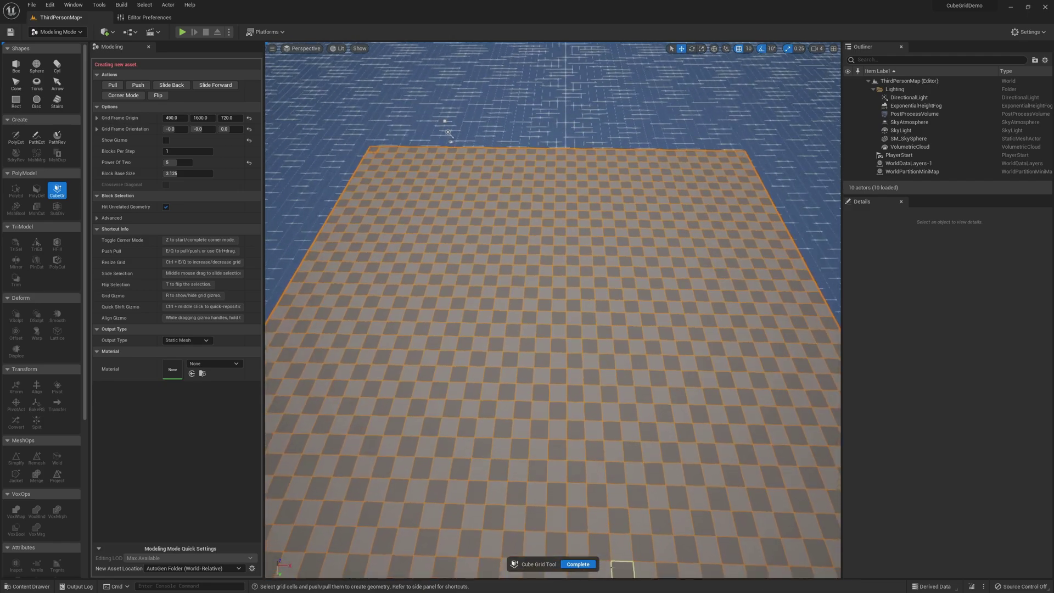
{"action": "left_click", "coordinate": [578, 564]}
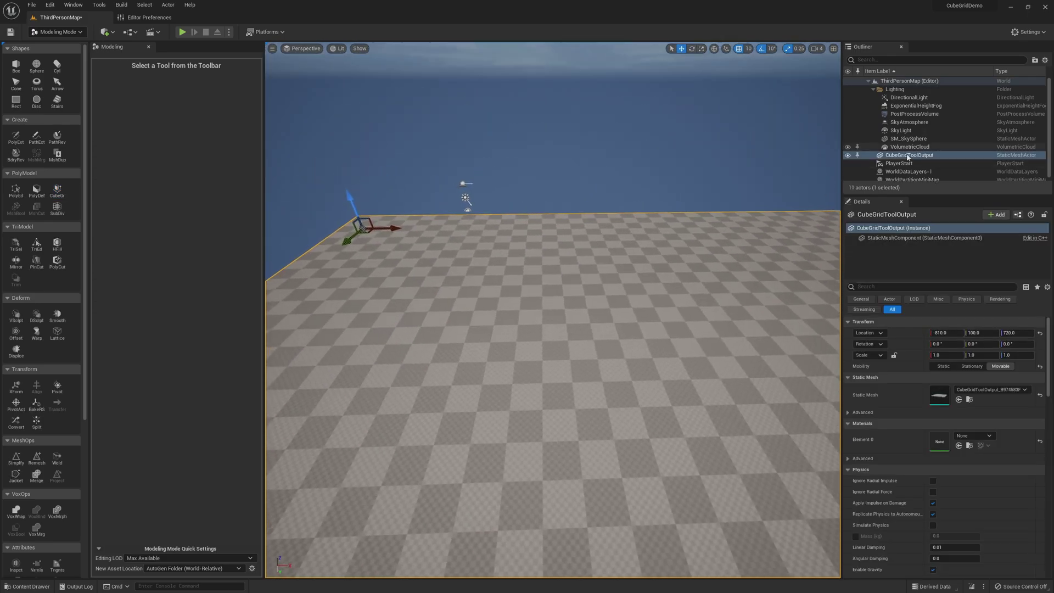
Step: Place PlayerStart on the new floor at 900, 1110, 912 and play-test the level by running the character around
{"action": "left_click", "coordinate": [901, 161]}
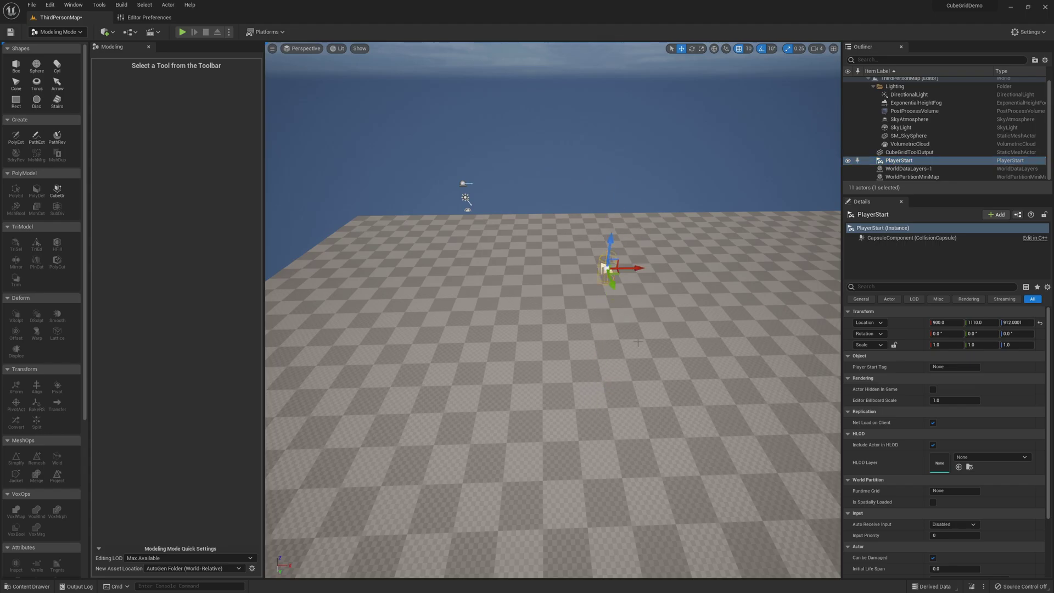
{"action": "right_click_drag", "start_coordinate": [638, 343], "coordinate": [647, 359]}
{"action": "left_click", "coordinate": [183, 32]}
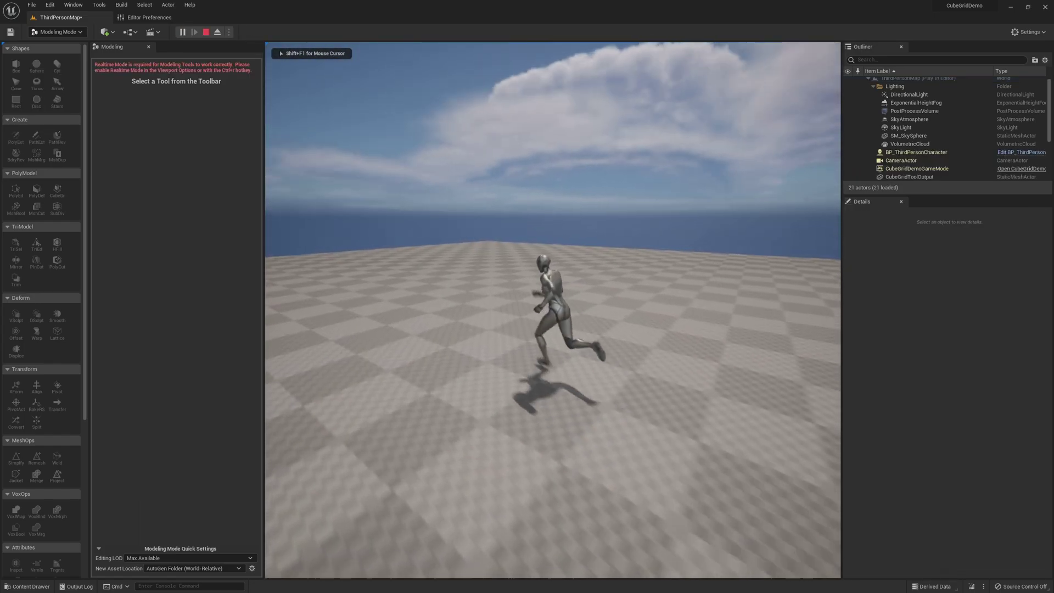
{"action": "key", "text": "Escape"}
{"action": "right_click_drag", "start_coordinate": [772, 278], "coordinate": [818, 294]}
{"action": "key", "text": "s"}
{"action": "right_click_drag", "start_coordinate": [553, 310], "coordinate": [553, 310]}
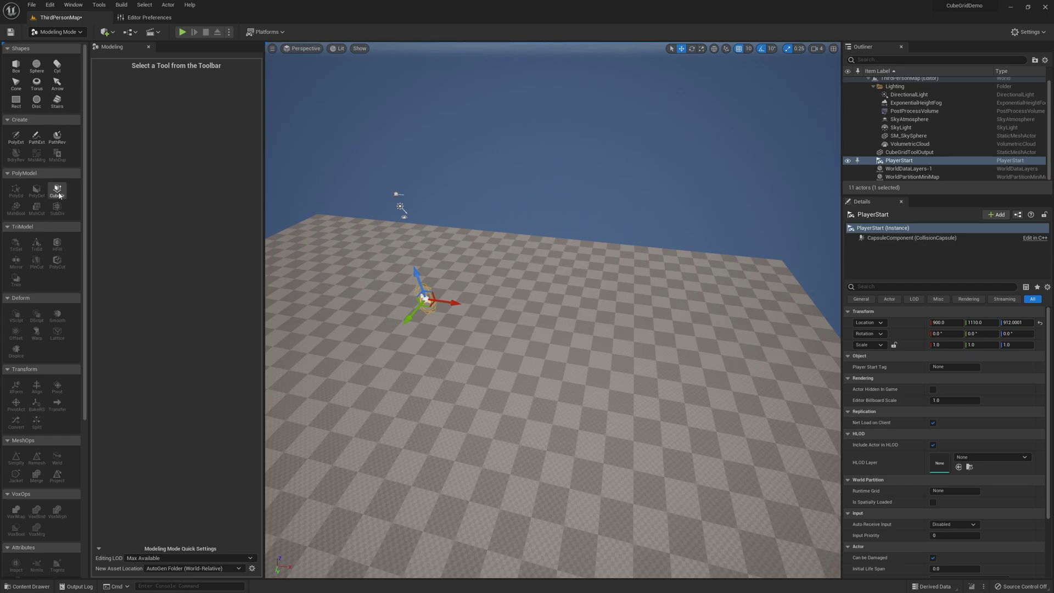
{"action": "left_click", "coordinate": [644, 196]}
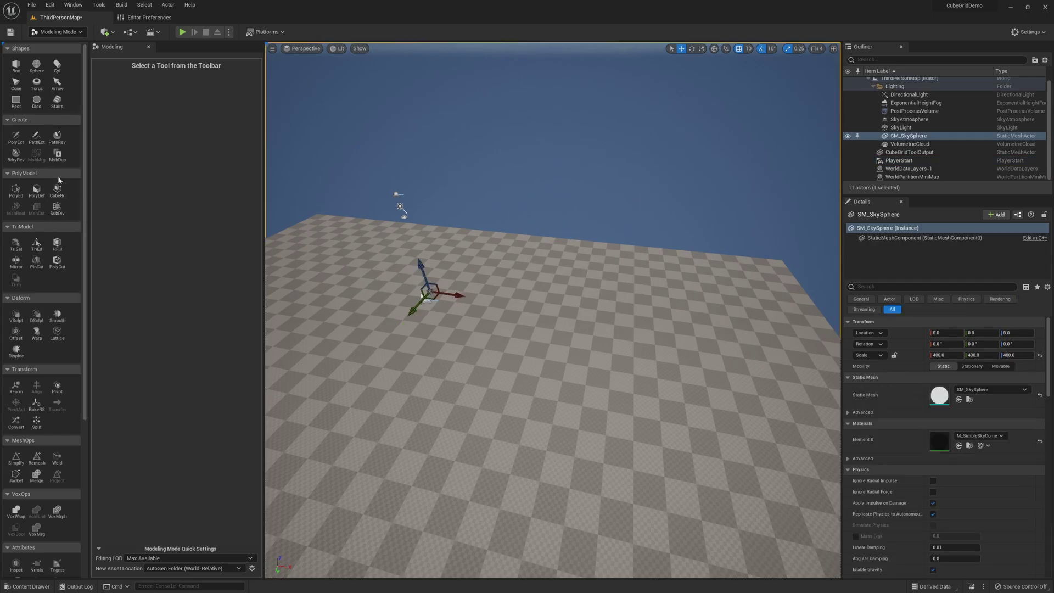
{"action": "left_click", "coordinate": [58, 190]}
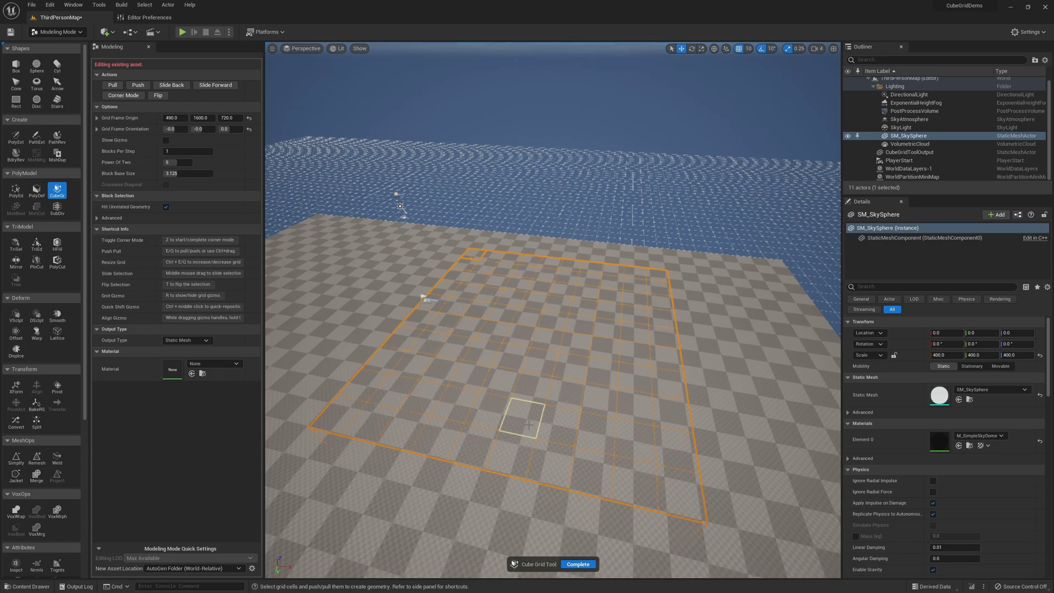
{"action": "left_click", "coordinate": [571, 566]}
{"action": "right_click_drag", "start_coordinate": [570, 440], "coordinate": [525, 459]}
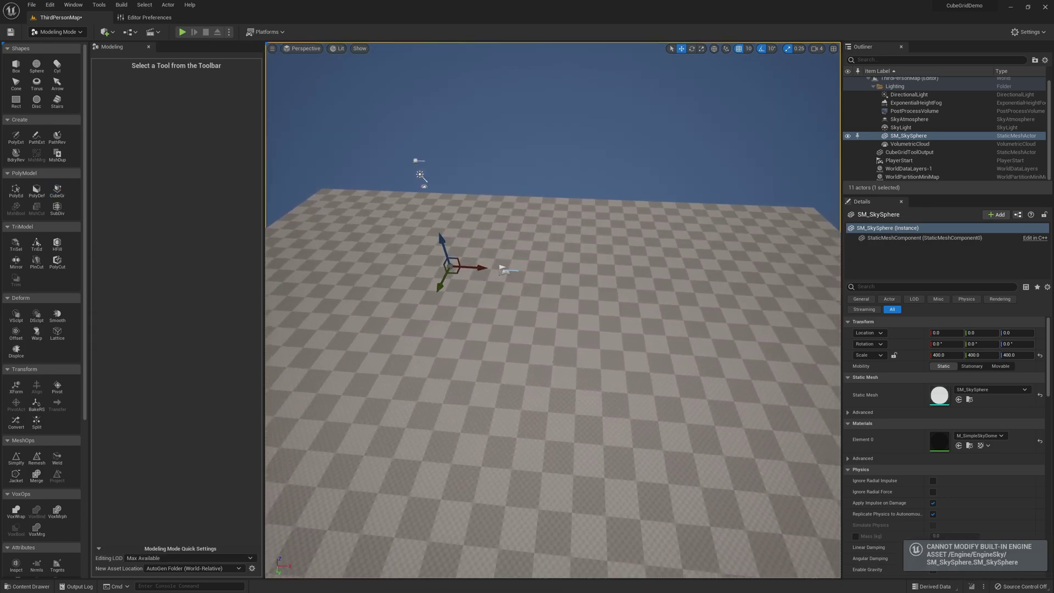
{"action": "right_click_drag", "start_coordinate": [476, 143], "coordinate": [524, 139]}
{"action": "right_click_drag", "start_coordinate": [750, 186], "coordinate": [585, 201]}
{"action": "key", "text": "Escape"}
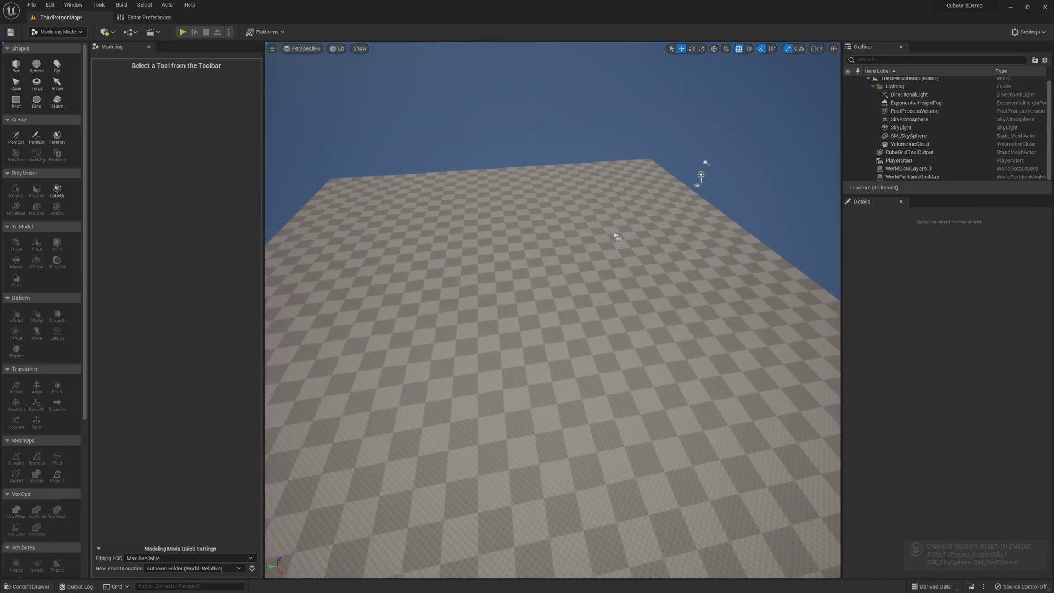
Step: Create a new CubeGrid mesh by pulling a rectangular selection of floor cells near PlayerStart up into a tall block
{"action": "left_click", "coordinate": [57, 190]}
{"action": "right_click_drag", "start_coordinate": [671, 313], "coordinate": [522, 285]}
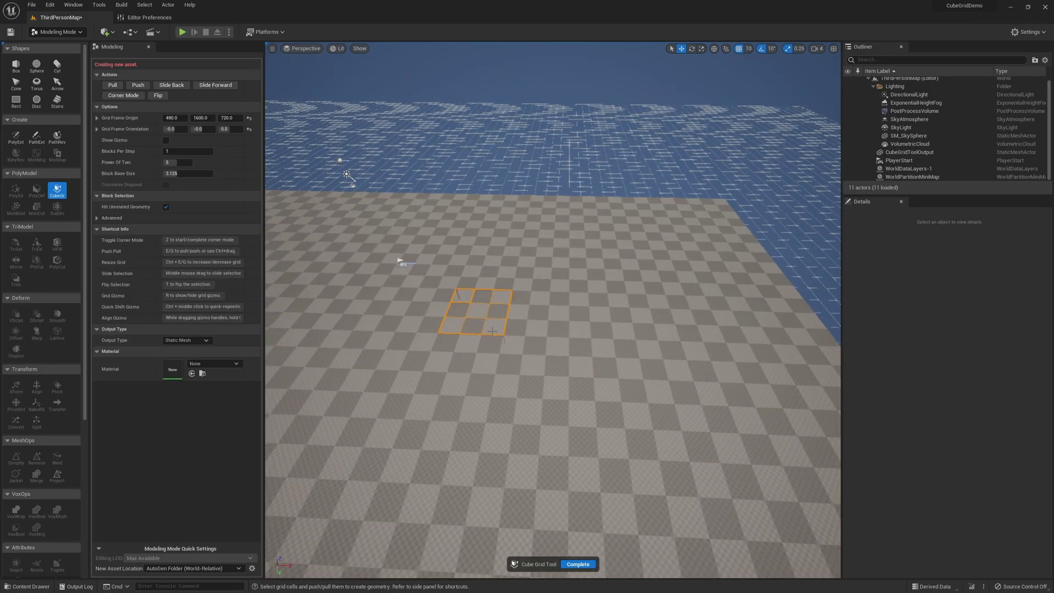
{"action": "left_click_drag", "start_coordinate": [554, 379], "coordinate": [573, 406]}
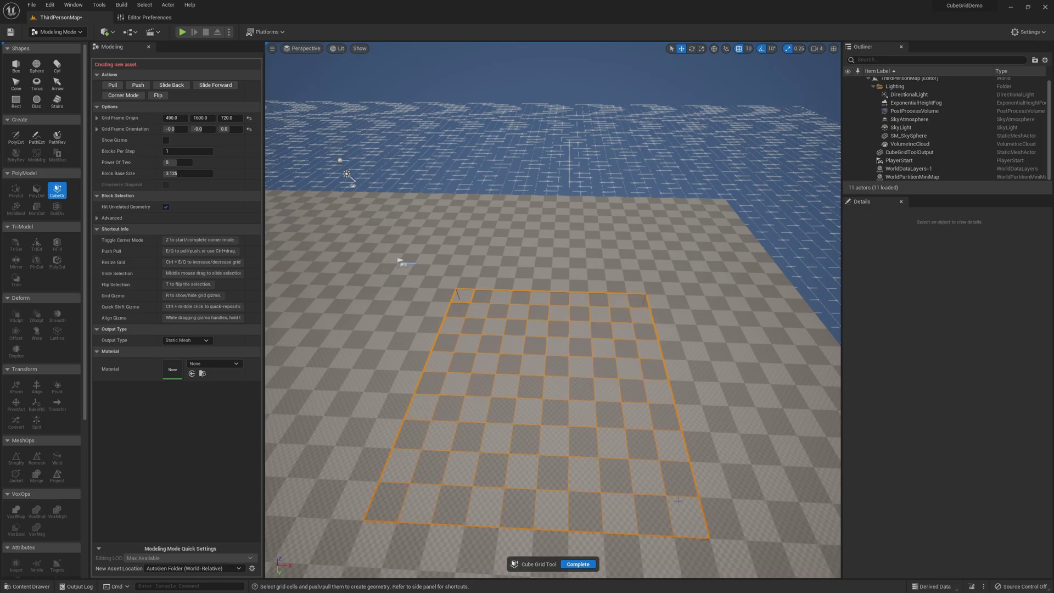
{"action": "key", "text": "e"}
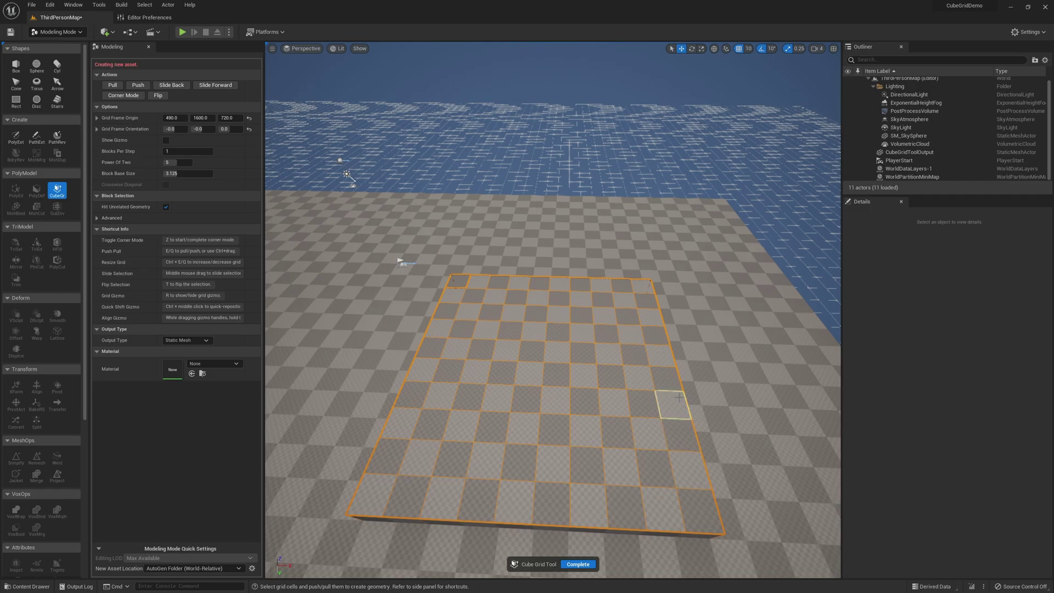
{"action": "key", "text": "d"}
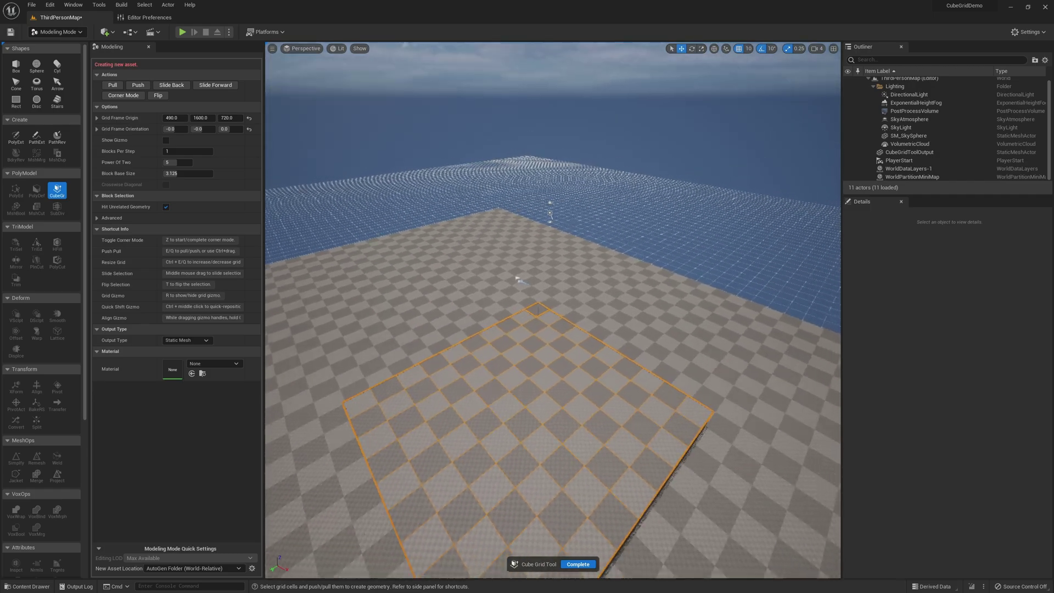
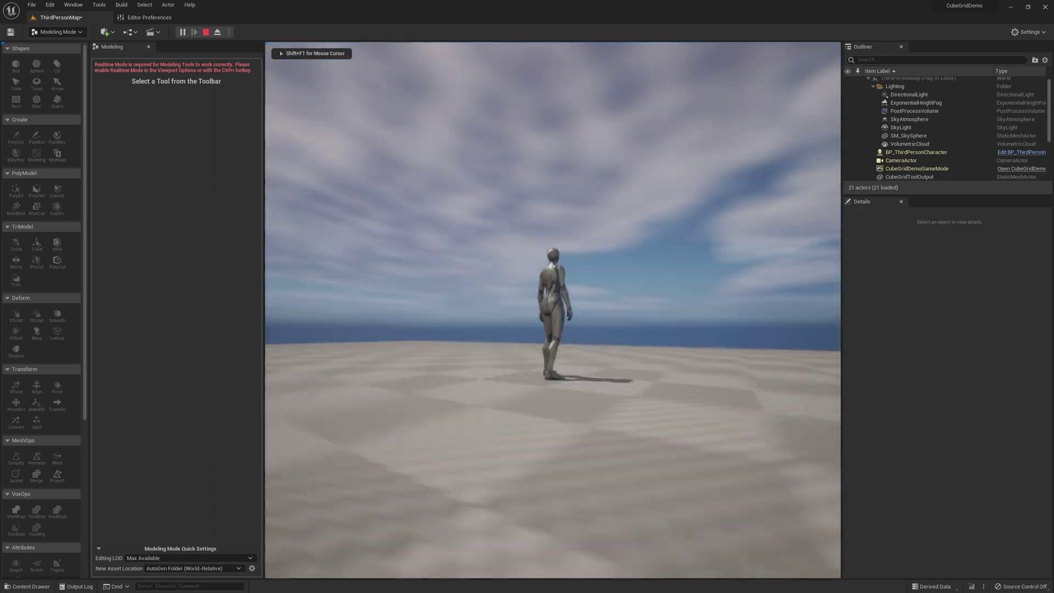
Step: Play-test the level by running the character around the tall block to judge its scale, and end the session
{"action": "key", "text": "Escape"}
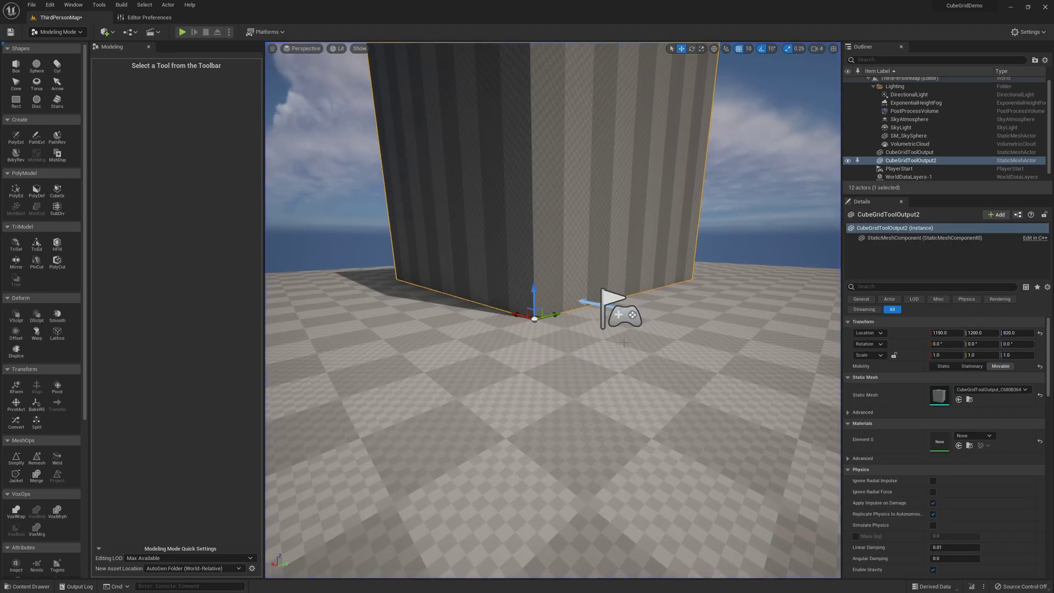
{"action": "key", "text": "d"}
{"action": "mouse_move", "coordinate": [484, 230]}
{"action": "right_mouse_down"}
{"action": "mouse_move", "coordinate": [439, 187]}
{"action": "mouse_move", "coordinate": [384, 231]}
{"action": "mouse_move", "coordinate": [484, 230]}
{"action": "right_mouse_up"}
{"action": "key", "text": "a"}
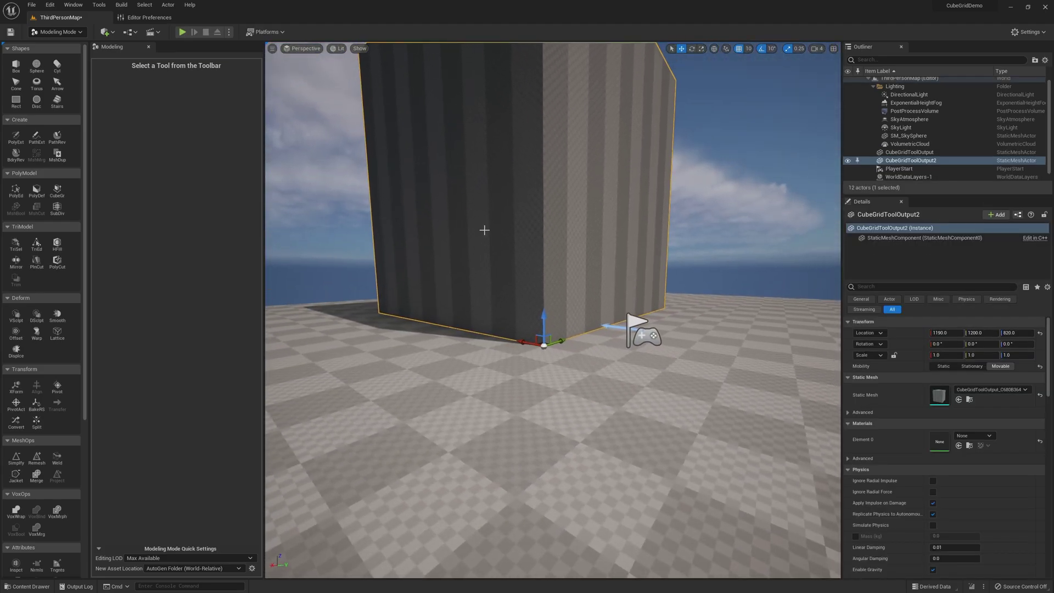
{"action": "left_click", "coordinate": [181, 32]}
{"action": "key", "text": "w"}
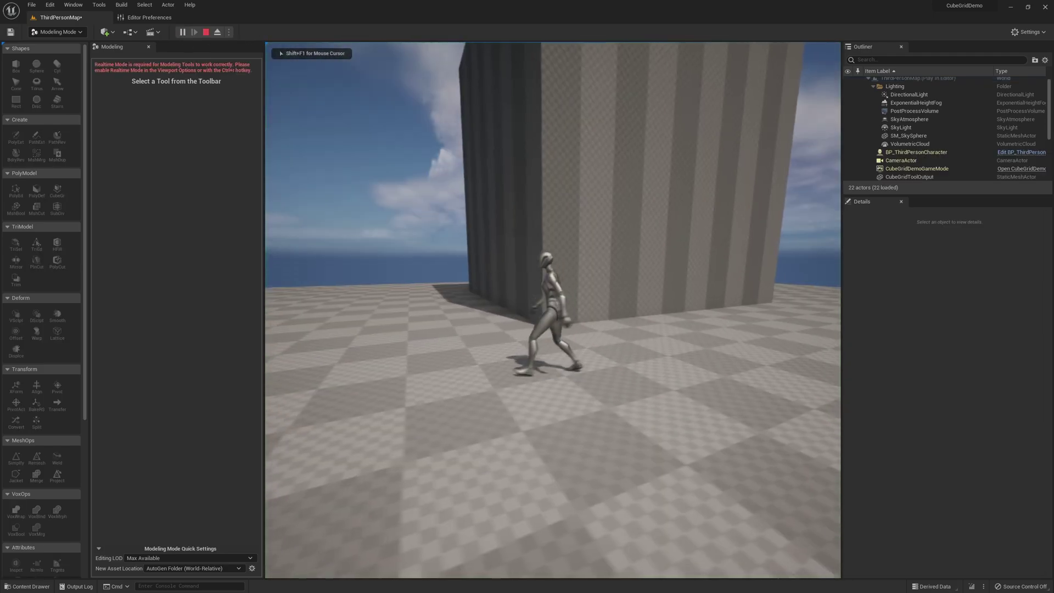
{"action": "key", "text": "d"}
{"action": "key", "text": "s"}
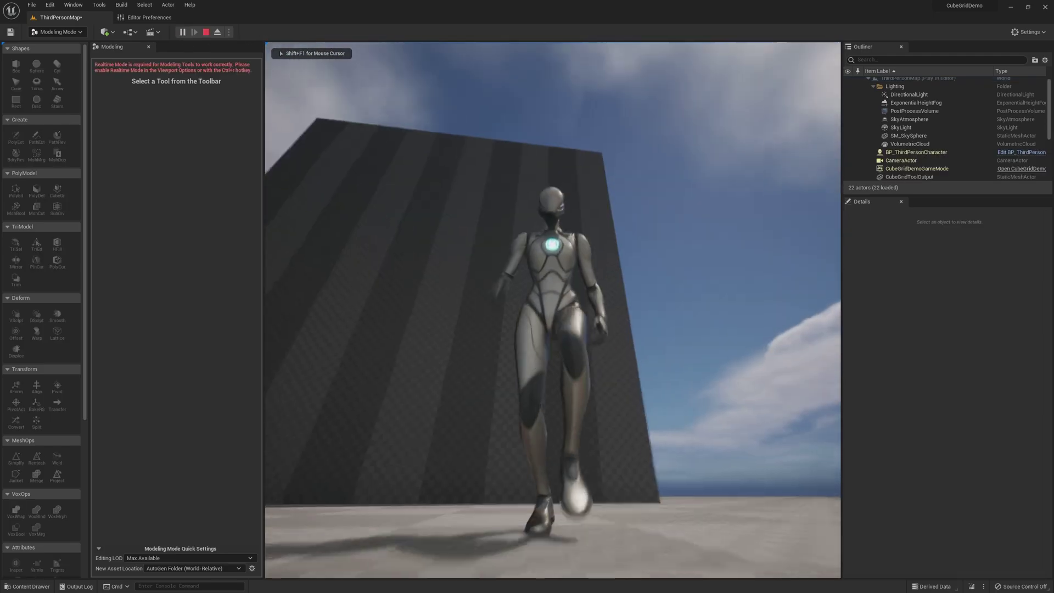
{"action": "key", "text": "d"}
{"action": "key", "text": "Escape"}
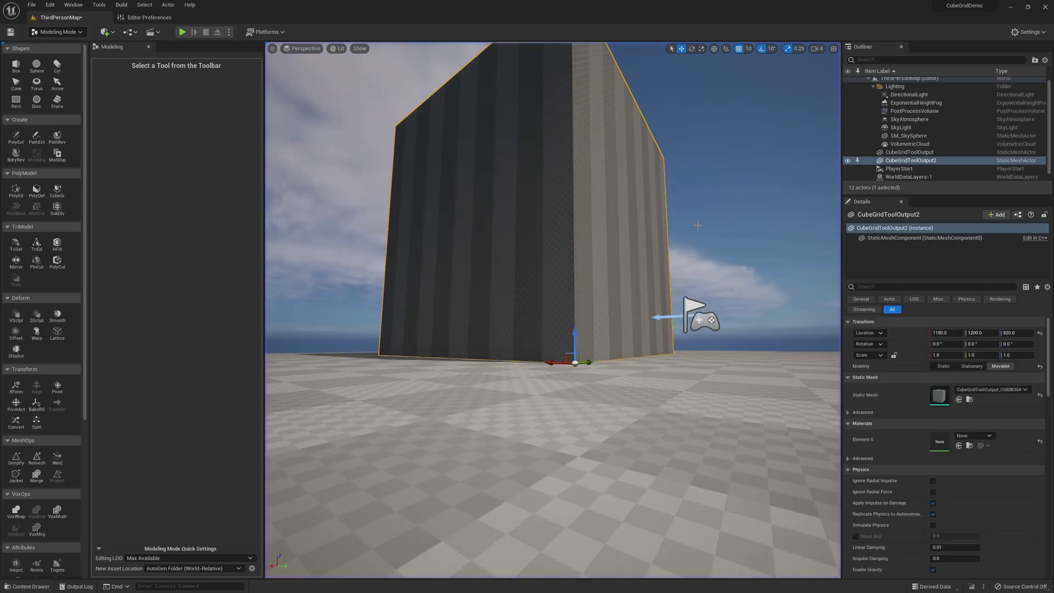
Step: Edit the tall block with CubeGrid, selecting its entire sunlit side face and pulling it outward several blocks
{"action": "key", "text": "d"}
{"action": "right_click_drag", "start_coordinate": [553, 311], "coordinate": [544, 343]}
{"action": "key", "text": "w"}
{"action": "key", "text": "s"}
{"action": "left_click", "coordinate": [56, 192]}
{"action": "right_click_drag", "start_coordinate": [407, 200], "coordinate": [415, 167]}
{"action": "key", "text": "s"}
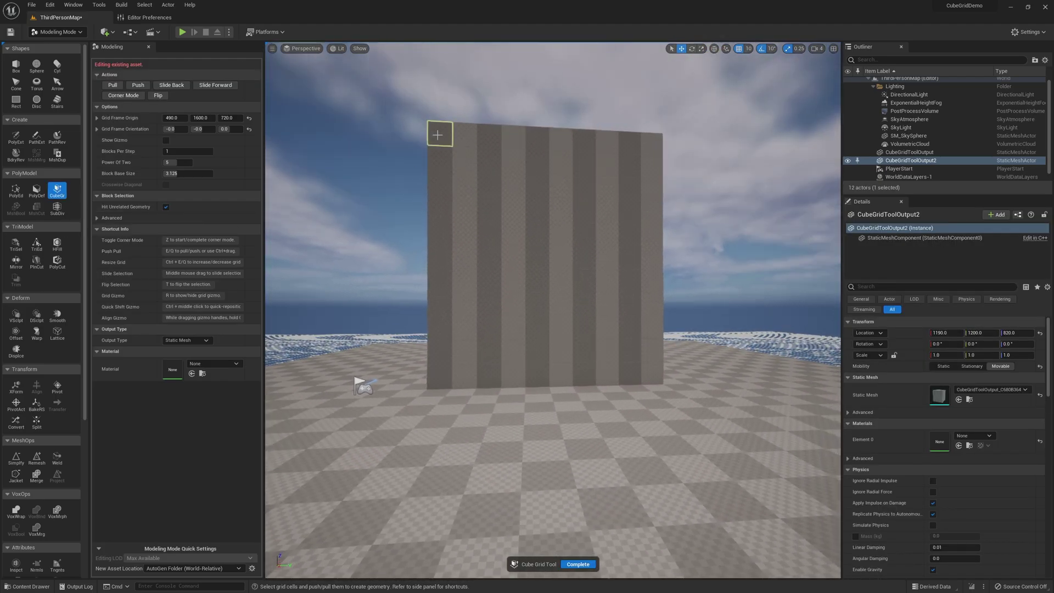
{"action": "left_click_drag", "start_coordinate": [438, 135], "coordinate": [646, 372]}
{"action": "key", "text": "e"}
{"action": "key", "text": "e"}
{"action": "key", "text": "e"}
{"action": "key", "text": "a"}
{"action": "right_click_drag", "start_coordinate": [416, 367], "coordinate": [565, 380]}
{"action": "key", "text": "e"}
{"action": "key", "text": "e"}
{"action": "key", "text": "e"}
{"action": "key", "text": "e"}
{"action": "key", "text": "e"}
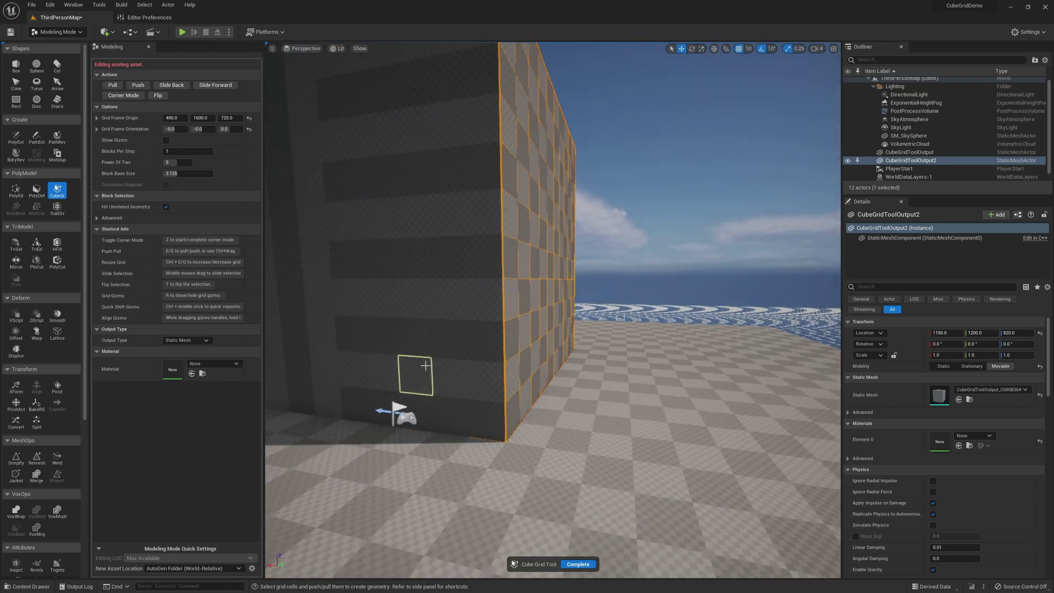
Step: Pull the block's entire long shaded side face outward and complete the CubeGrid edit
{"action": "right_click_drag", "start_coordinate": [432, 367], "coordinate": [274, 363]}
{"action": "key", "text": "s"}
{"action": "key", "text": "d"}
{"action": "key", "text": "s"}
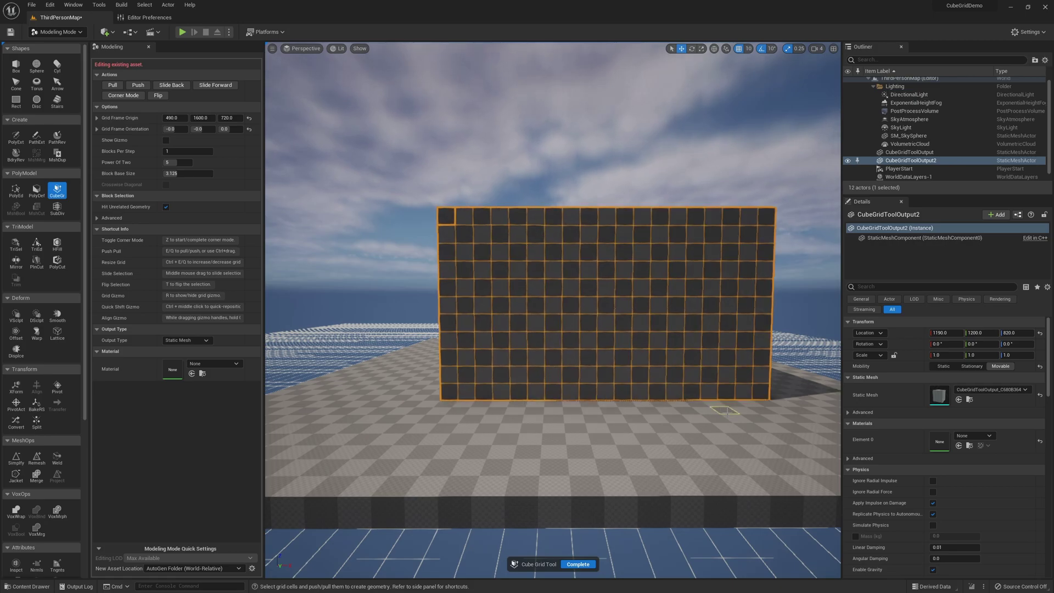
{"action": "key", "text": "w"}
{"action": "right_click_drag", "start_coordinate": [727, 413], "coordinate": [609, 492]}
{"action": "key", "text": "a"}
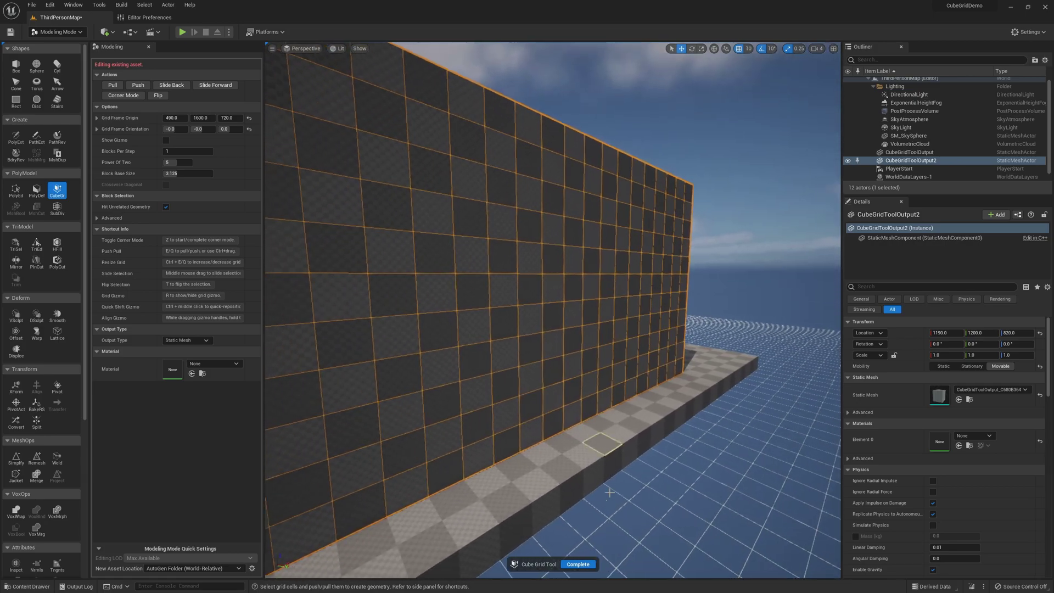
{"action": "left_click", "coordinate": [580, 564]}
Step: Reopen the block in CubeGrid, pull a selection covering its top face up several blocks, and complete the edit
{"action": "right_click_drag", "start_coordinate": [571, 528], "coordinate": [741, 549]}
{"action": "key", "text": "a"}
{"action": "key", "text": "a"}
{"action": "key", "text": "e"}
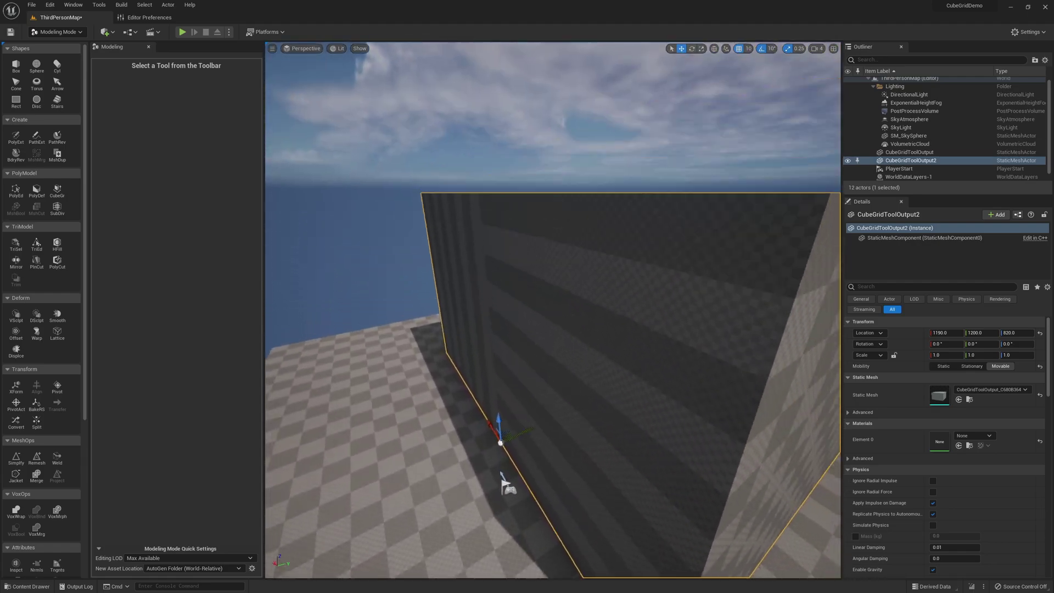
{"action": "right_click_drag", "start_coordinate": [338, 242], "coordinate": [233, 348]}
{"action": "key", "text": "d"}
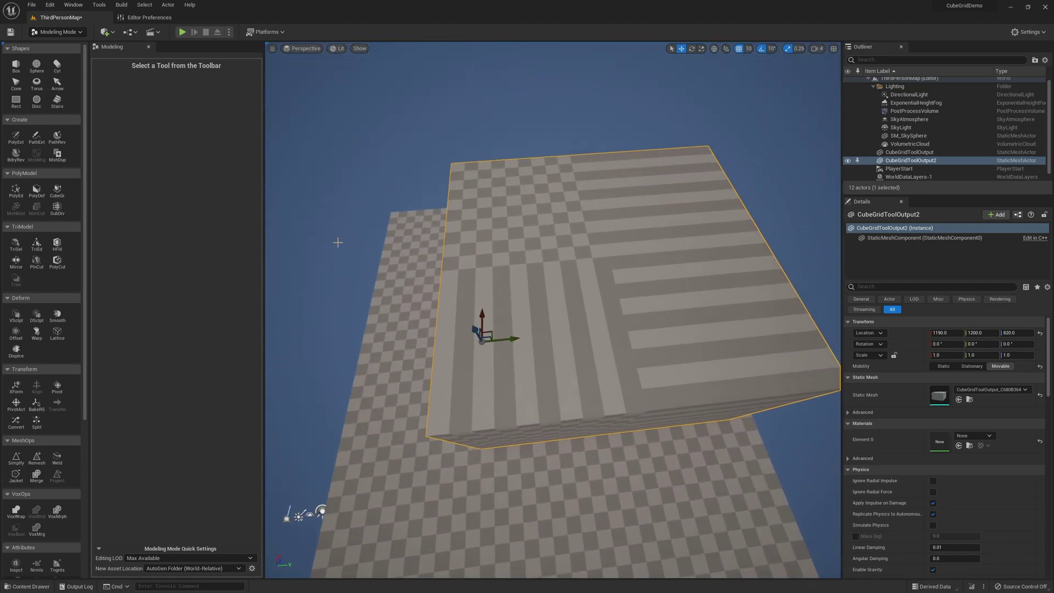
{"action": "right_click_drag", "start_coordinate": [458, 160], "coordinate": [283, 142]}
{"action": "key", "text": "w"}
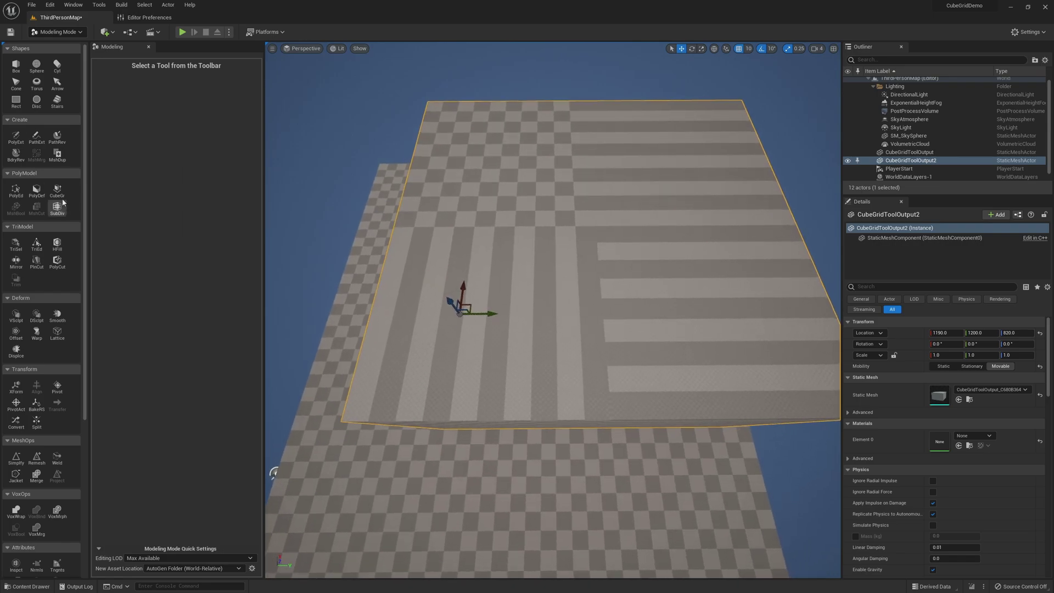
{"action": "left_click", "coordinate": [57, 191]}
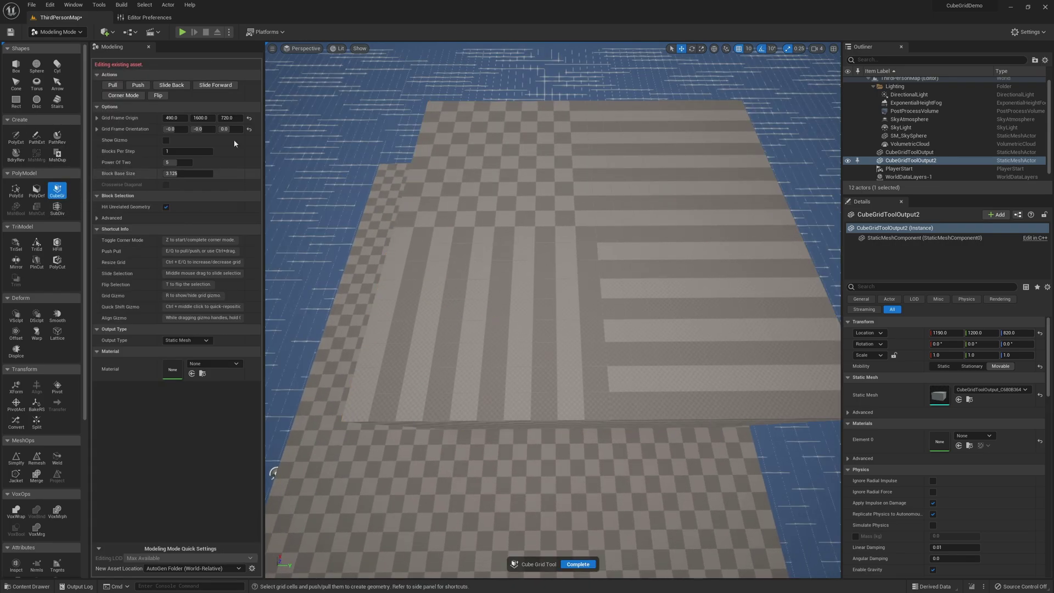
{"action": "left_click_drag", "start_coordinate": [481, 183], "coordinate": [769, 375]}
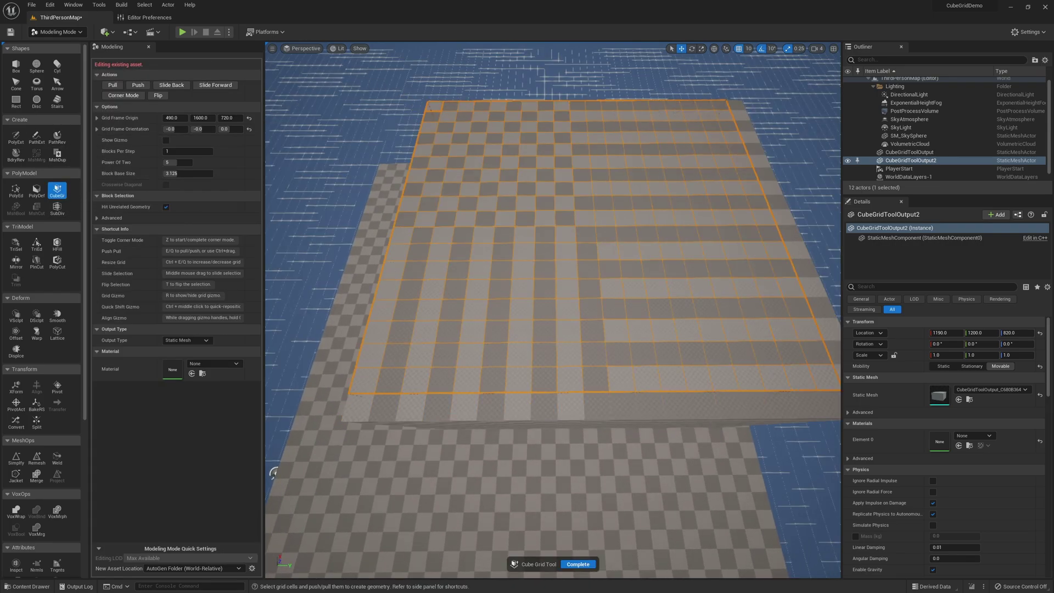
{"action": "key", "text": "e"}
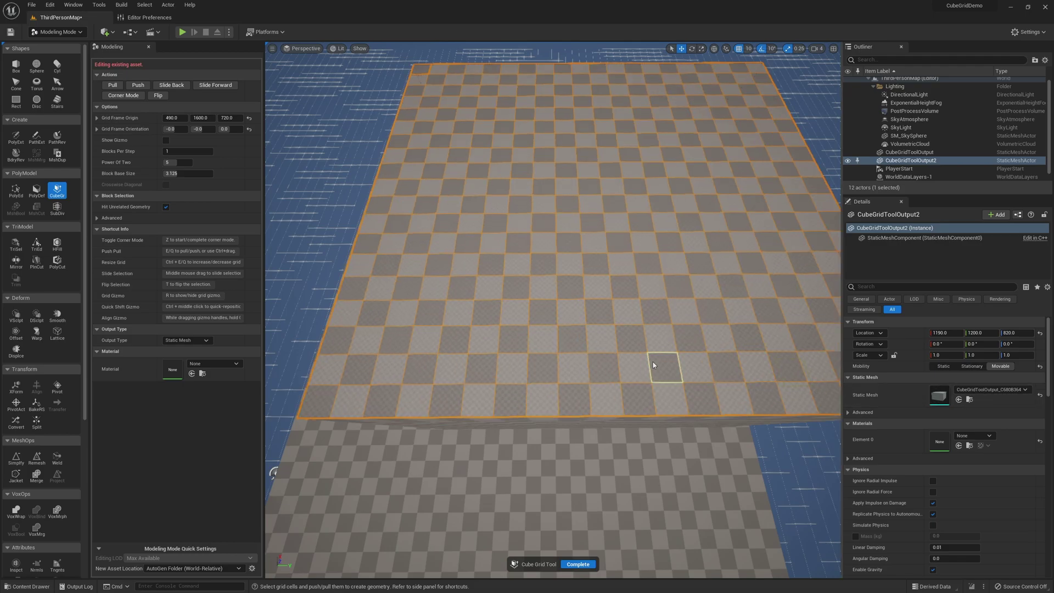
{"action": "key", "text": "e"}
{"action": "key", "text": "e"}
{"action": "key", "text": "e"}
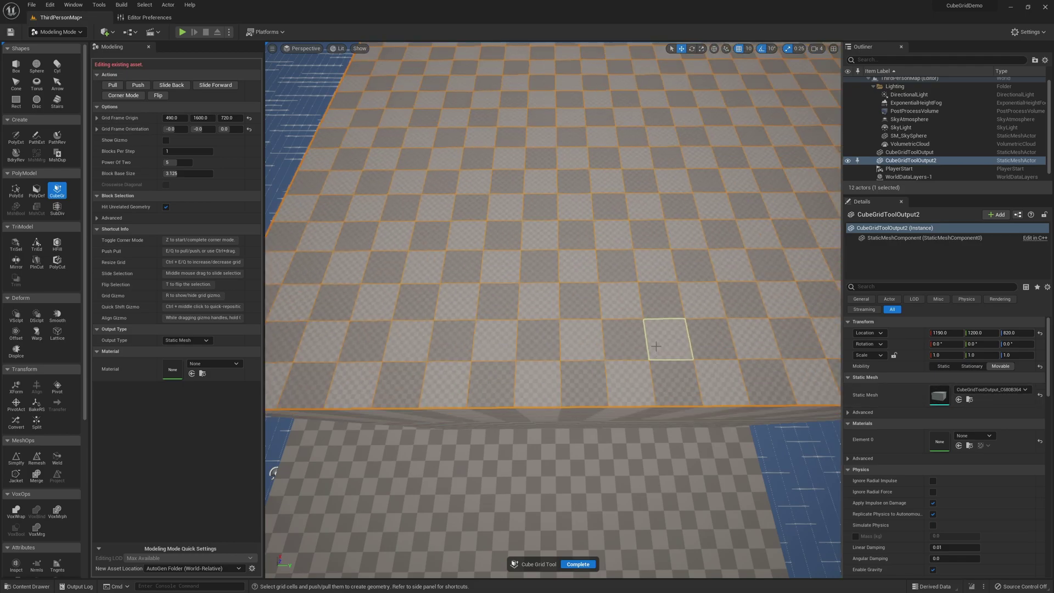
{"action": "key", "text": "e"}
{"action": "left_click", "coordinate": [586, 560]}
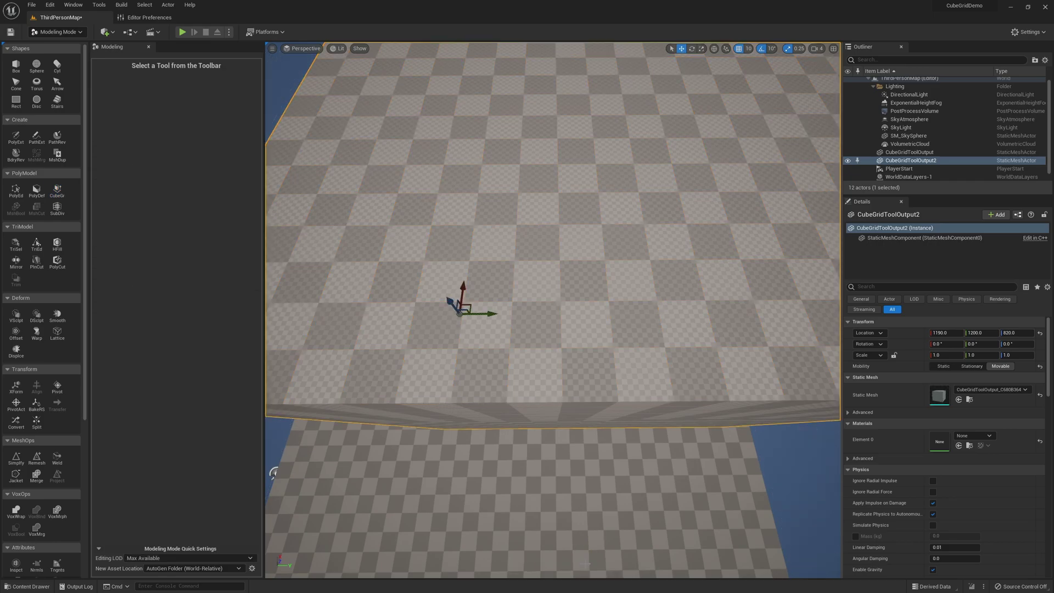
Step: Assign the MI_ProcGrid material to the tall block's Element 0 slot, searching the material assets for MI_Proc
{"action": "left_click_drag", "start_coordinate": [549, 384], "coordinate": [777, 407], "text": "alt"}
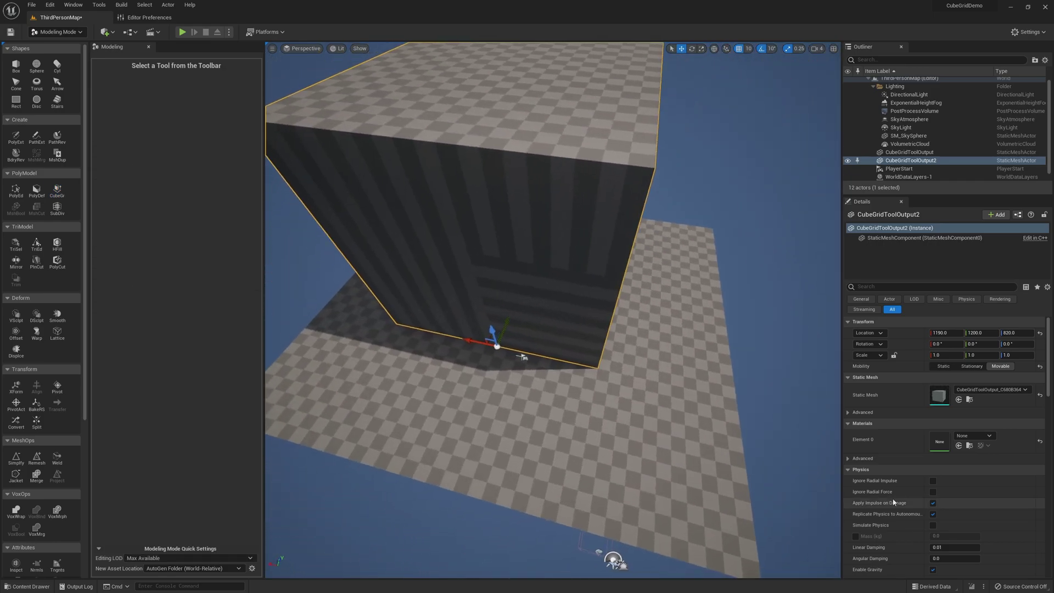
{"action": "left_click", "coordinate": [697, 358]}
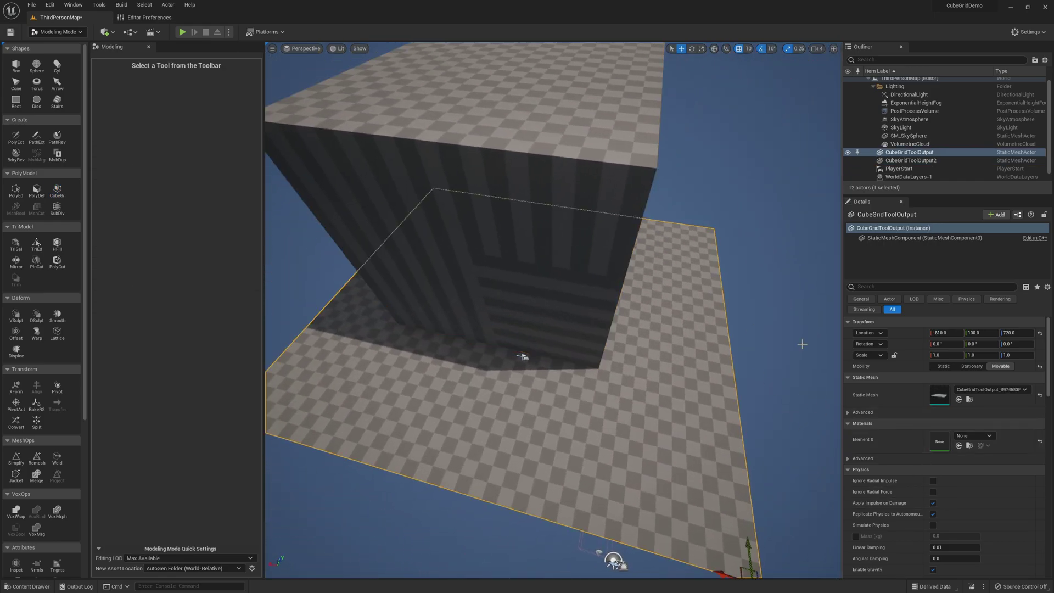
{"action": "left_click", "coordinate": [523, 357]}
{"action": "left_click", "coordinate": [974, 435]}
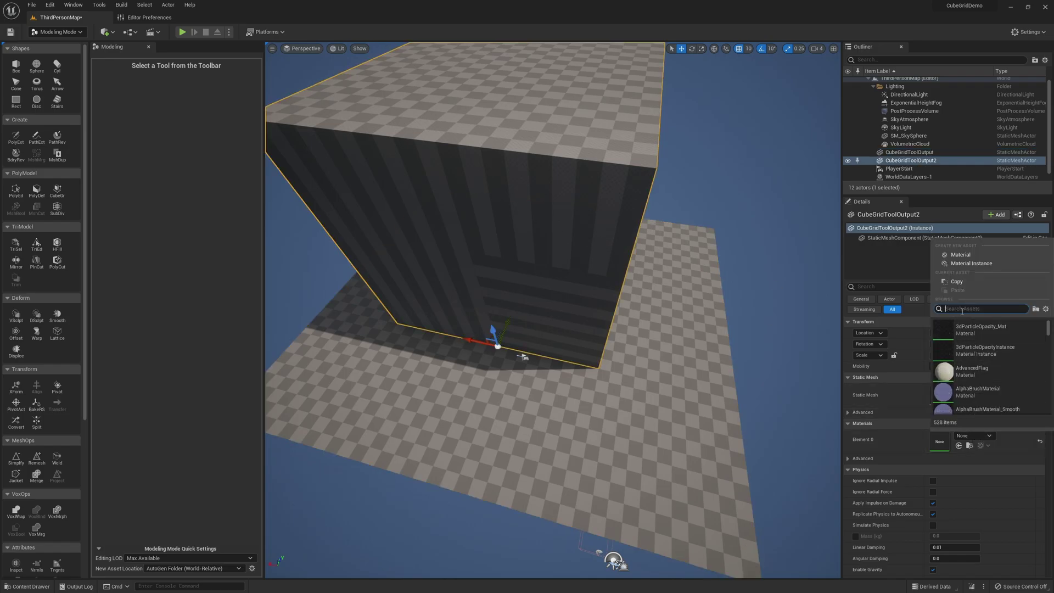
{"action": "type", "text": "MI_Proc"}
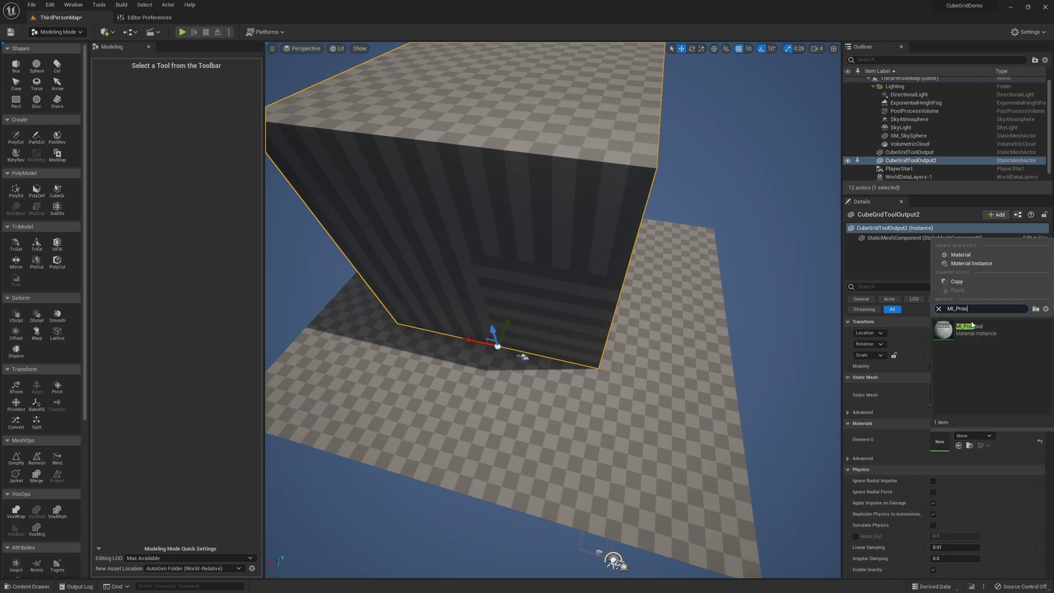
{"action": "left_click", "coordinate": [1046, 310]}
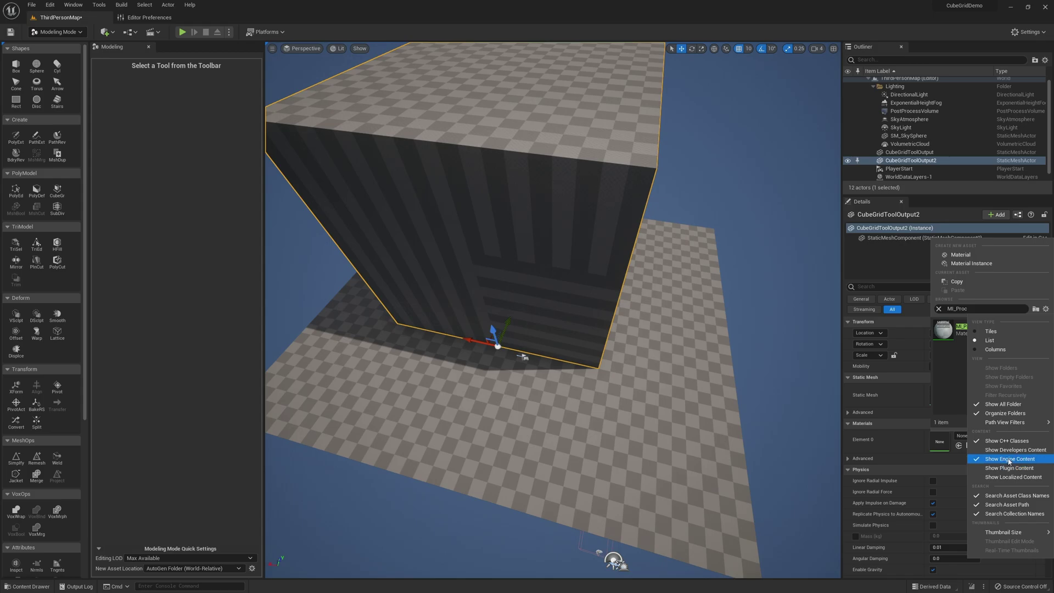
{"action": "left_click", "coordinate": [957, 326]}
Step: Move PlayerStart along X to open floor away from the block's wall
{"action": "right_click_drag", "start_coordinate": [687, 330], "coordinate": [453, 286]}
{"action": "key", "text": "d"}
{"action": "key", "text": "a"}
{"action": "left_click_drag", "start_coordinate": [506, 354], "coordinate": [570, 416], "text": "alt"}
{"action": "left_click", "coordinate": [567, 416]}
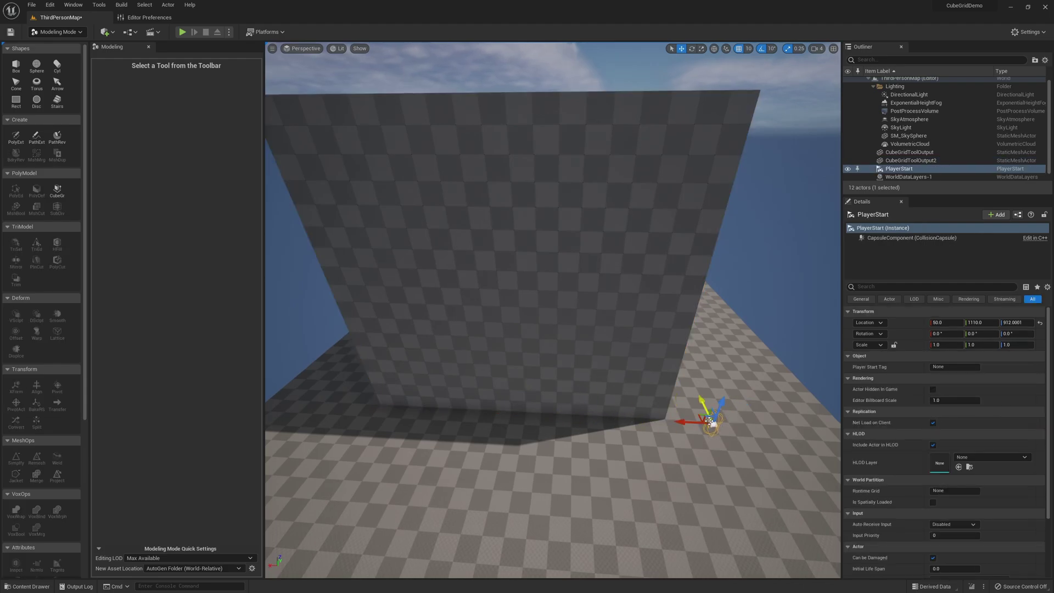
{"action": "right_click_drag", "start_coordinate": [648, 409], "coordinate": [436, 439]}
{"action": "right_click_drag", "start_coordinate": [597, 401], "coordinate": [538, 409]}
Step: Reposition the tall block on the floor and set its location to 500, 1000, 820
{"action": "left_click", "coordinate": [598, 401]}
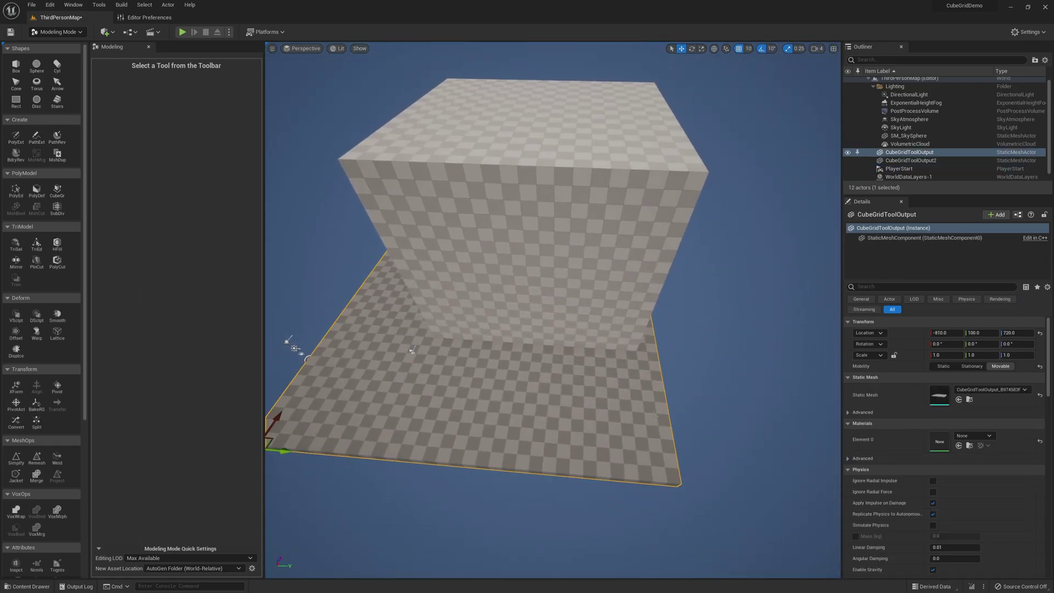
{"action": "left_click_drag", "start_coordinate": [413, 350], "coordinate": [487, 319], "text": "alt"}
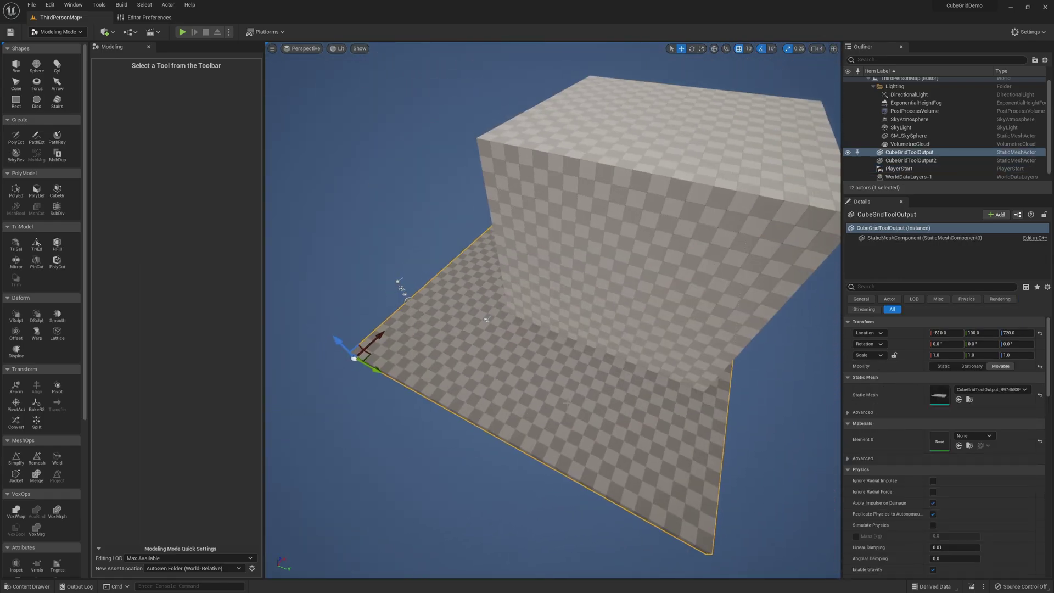
{"action": "left_click", "coordinate": [587, 322]}
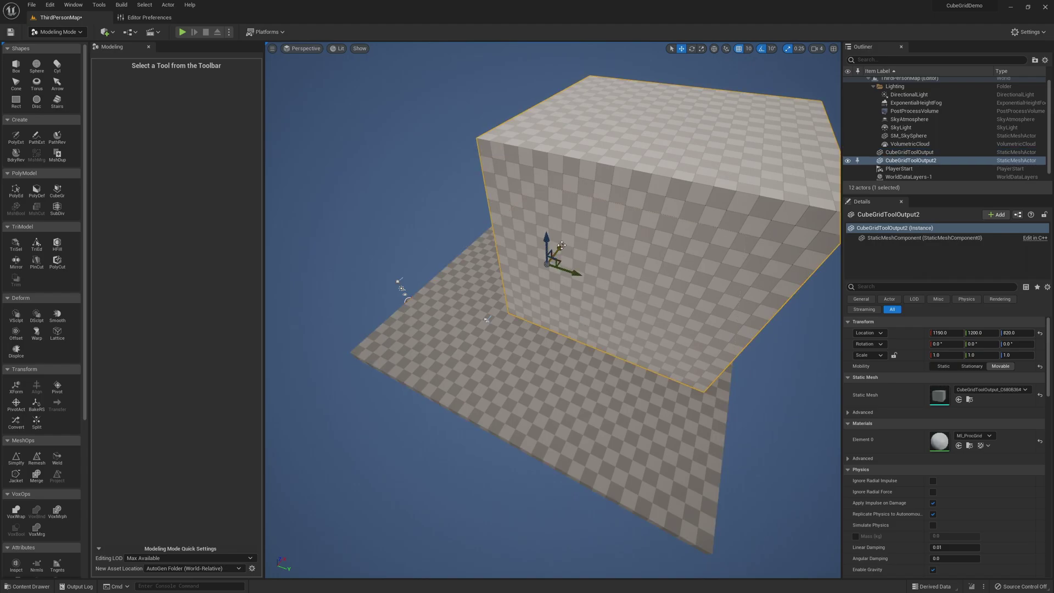
{"action": "left_click_drag", "start_coordinate": [561, 245], "coordinate": [530, 302]}
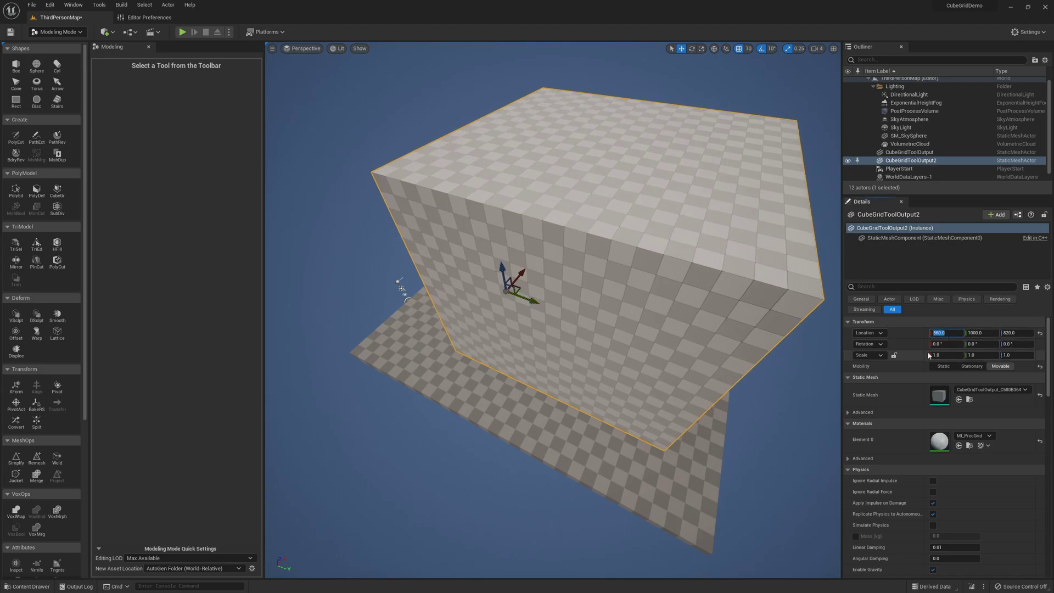
{"action": "type", "text": "500"}
{"action": "key", "text": "Return"}
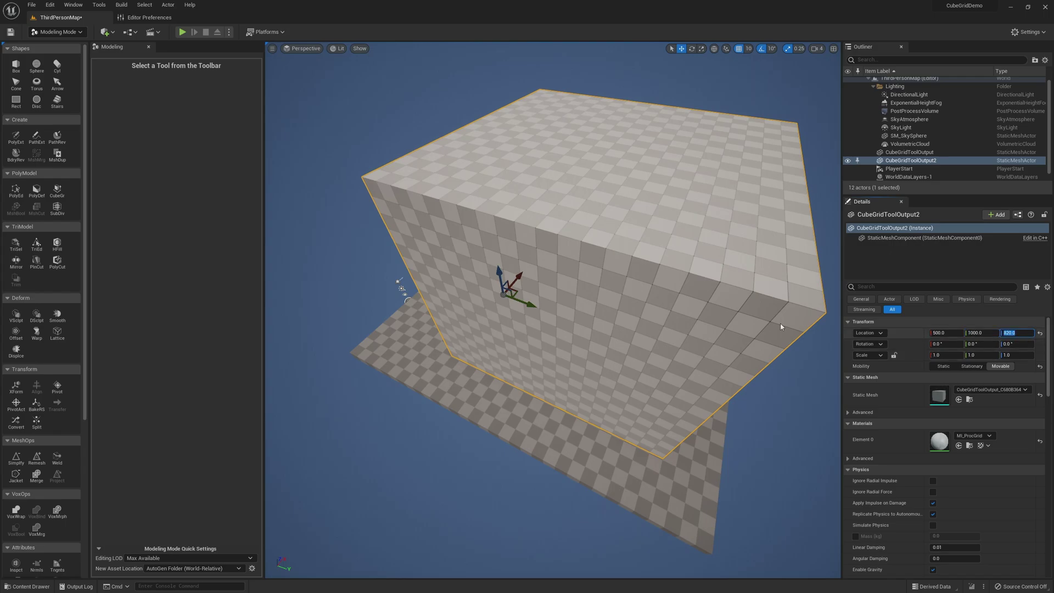
Step: Move PlayerStart to Y 310, onto the open floor strip beside the block
{"action": "right_click_drag", "start_coordinate": [781, 327], "coordinate": [760, 292]}
{"action": "left_click", "coordinate": [907, 169]}
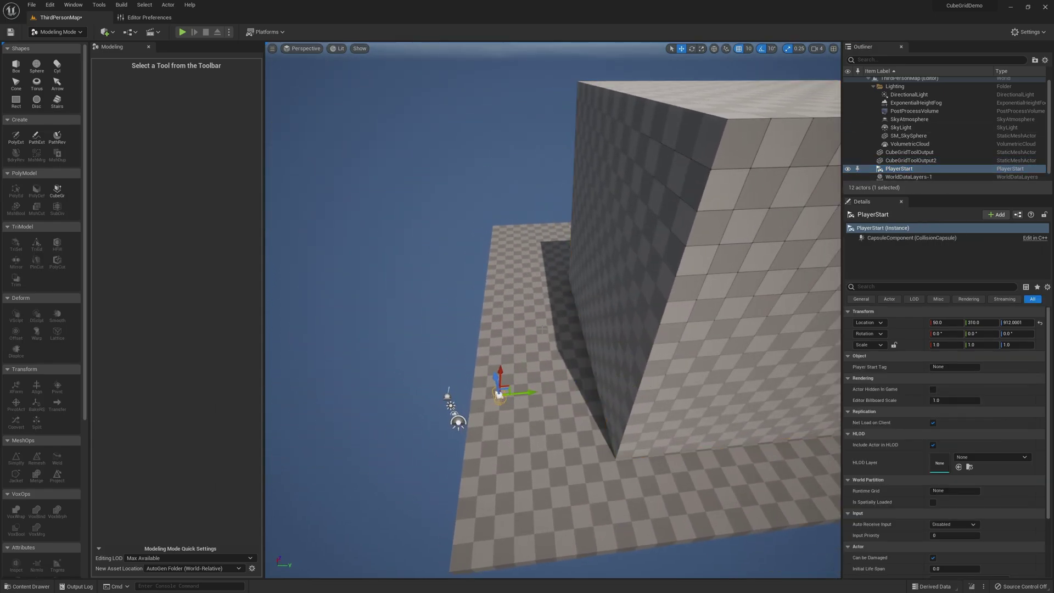
{"action": "key", "text": "w"}
{"action": "right_click_drag", "start_coordinate": [543, 330], "coordinate": [651, 341]}
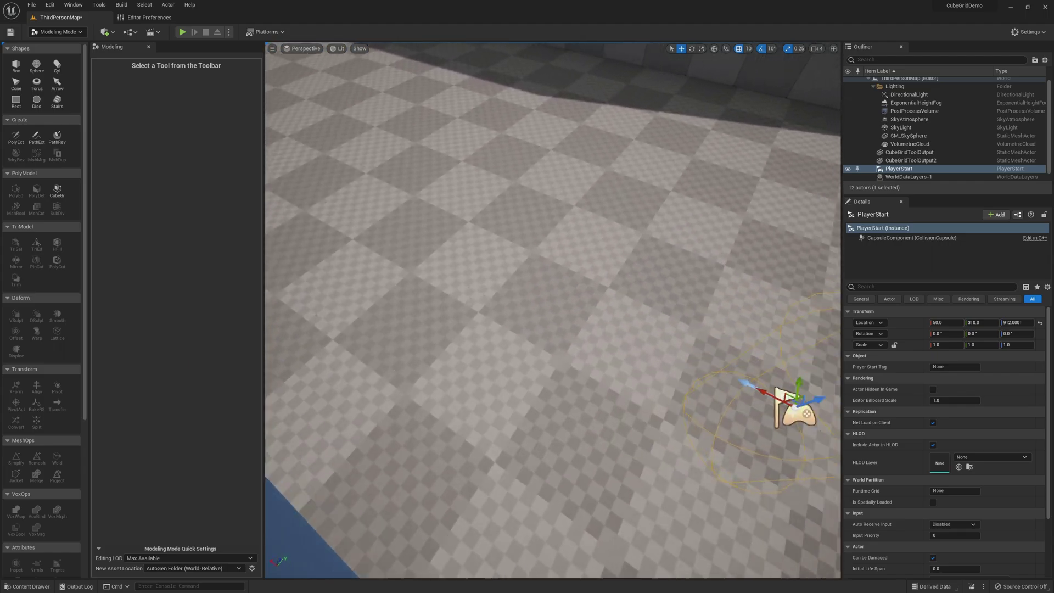
Step: Rotate PlayerStart about Z to 90 degrees so it faces the tall block's wall
{"action": "right_click_drag", "start_coordinate": [590, 324], "coordinate": [593, 325]}
{"action": "key", "text": "e"}
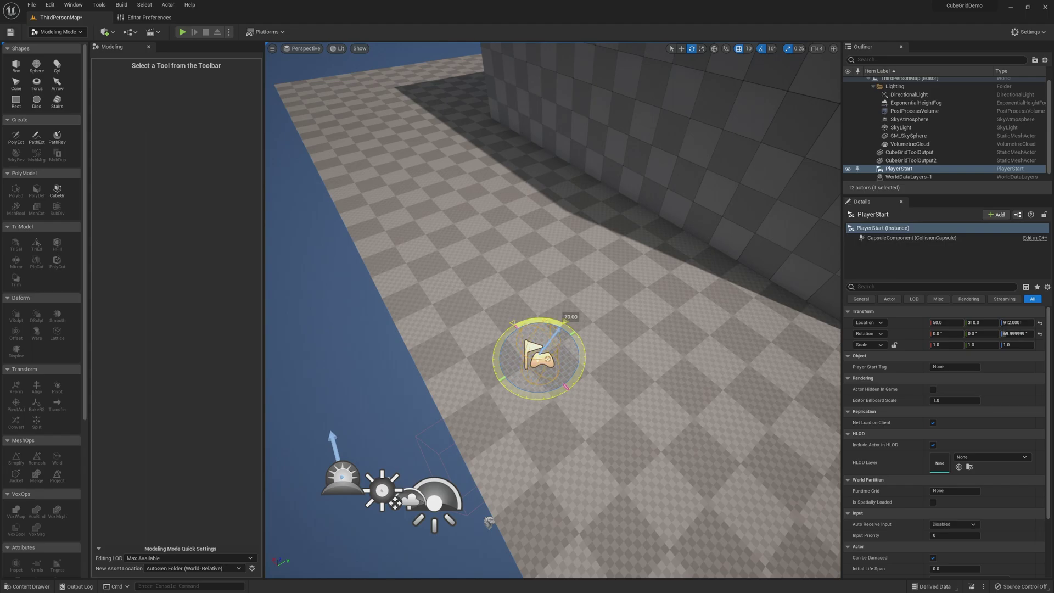
{"action": "right_click_drag", "start_coordinate": [588, 295], "coordinate": [681, 250]}
{"action": "key", "text": "a"}
{"action": "right_click_drag", "start_coordinate": [588, 295], "coordinate": [592, 295]}
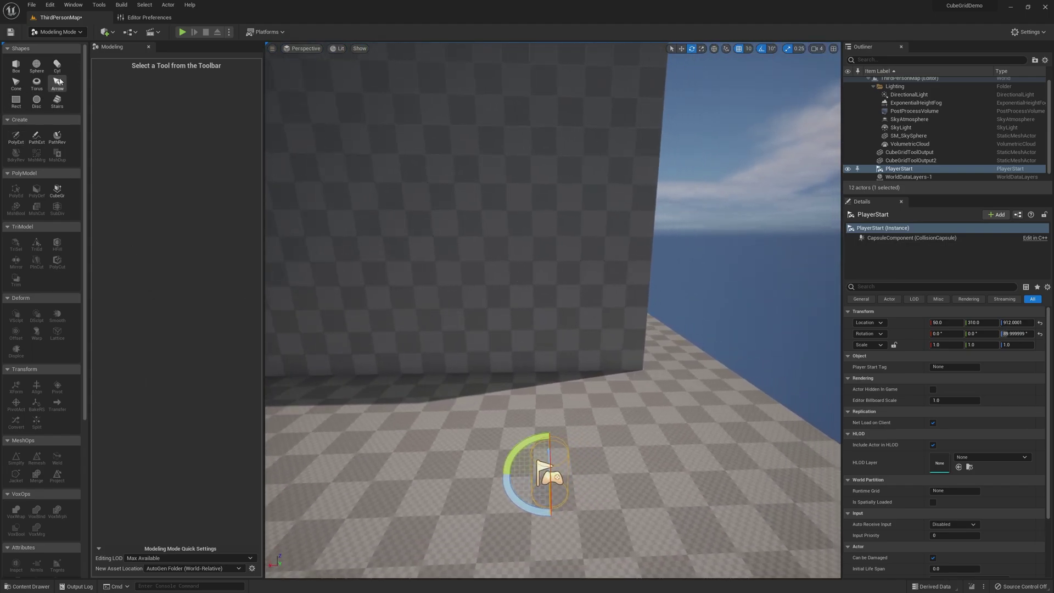
Step: Hollow out the tall block with CubeGrid by pushing its top face down to floor level, leaving a one-cell-thick rim of walls
{"action": "left_click", "coordinate": [420, 161]}
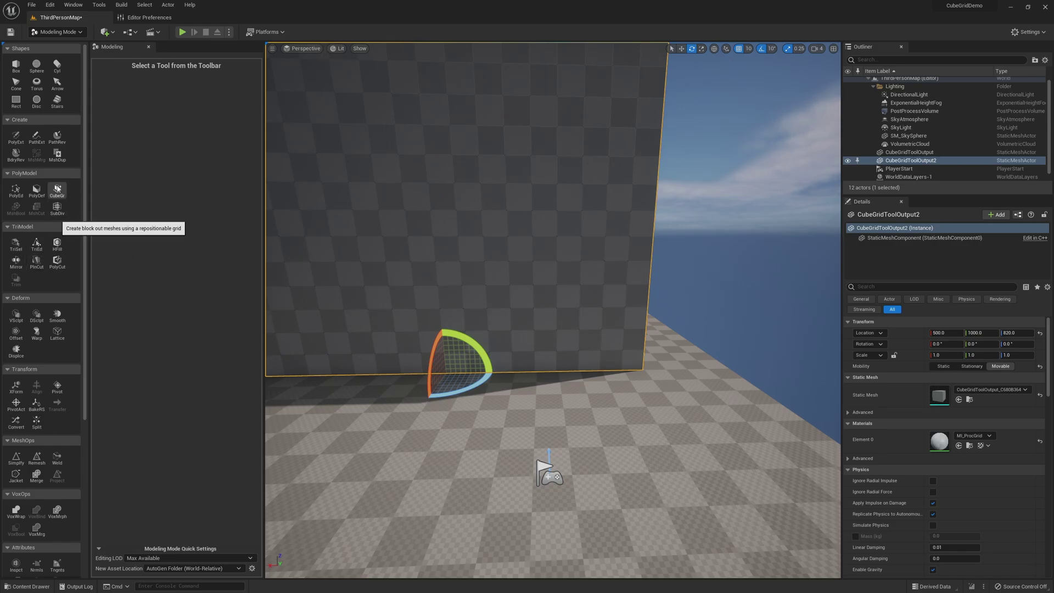
{"action": "left_click", "coordinate": [57, 190]}
{"action": "right_click_drag", "start_coordinate": [452, 249], "coordinate": [483, 291]}
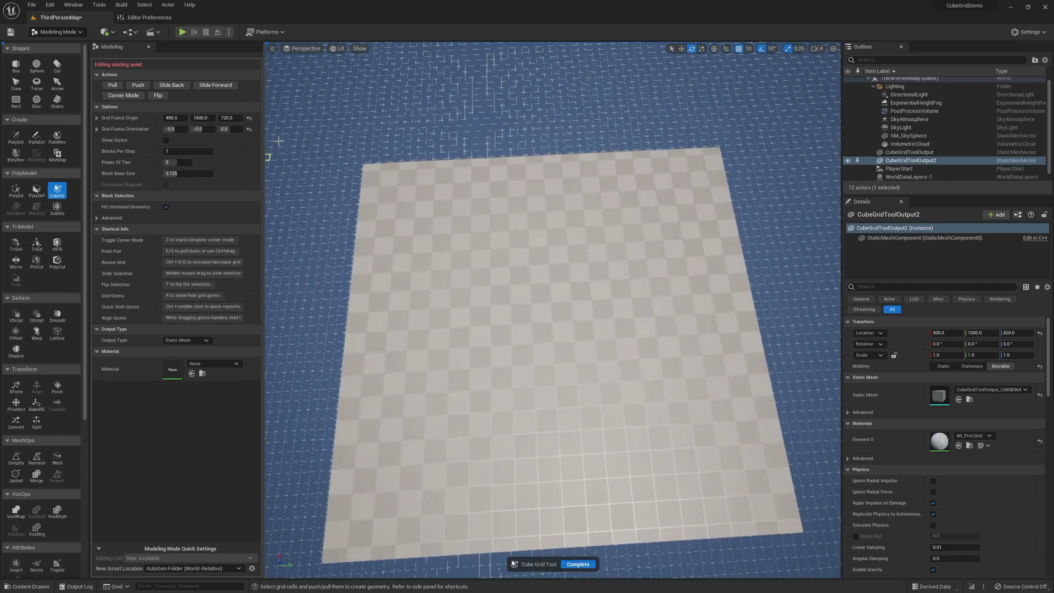
{"action": "left_click_drag", "start_coordinate": [385, 185], "coordinate": [743, 493]}
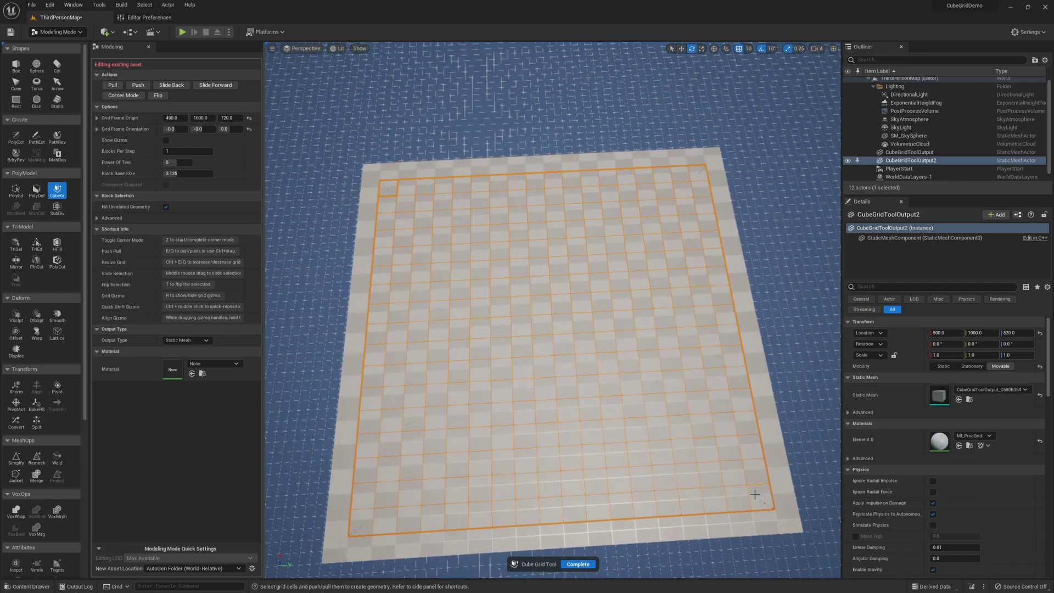
{"action": "key", "text": "q"}
{"action": "key", "text": "q"}
{"action": "key", "text": "q"}
{"action": "key", "text": "q"}
{"action": "key", "text": "q"}
{"action": "key", "text": "q"}
{"action": "key", "text": "q"}
{"action": "key", "text": "q"}
{"action": "key", "text": "q"}
{"action": "key", "text": "q"}
{"action": "key", "text": "q"}
{"action": "key", "text": "q"}
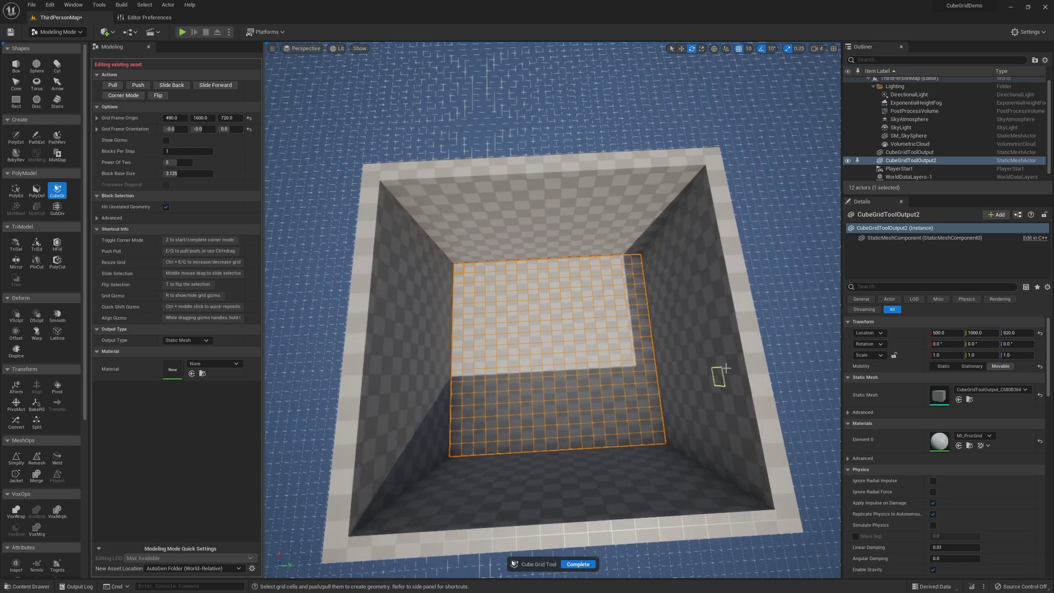
{"action": "key", "text": "q"}
{"action": "key", "text": "q"}
{"action": "right_click_drag", "start_coordinate": [730, 372], "coordinate": [649, 322]}
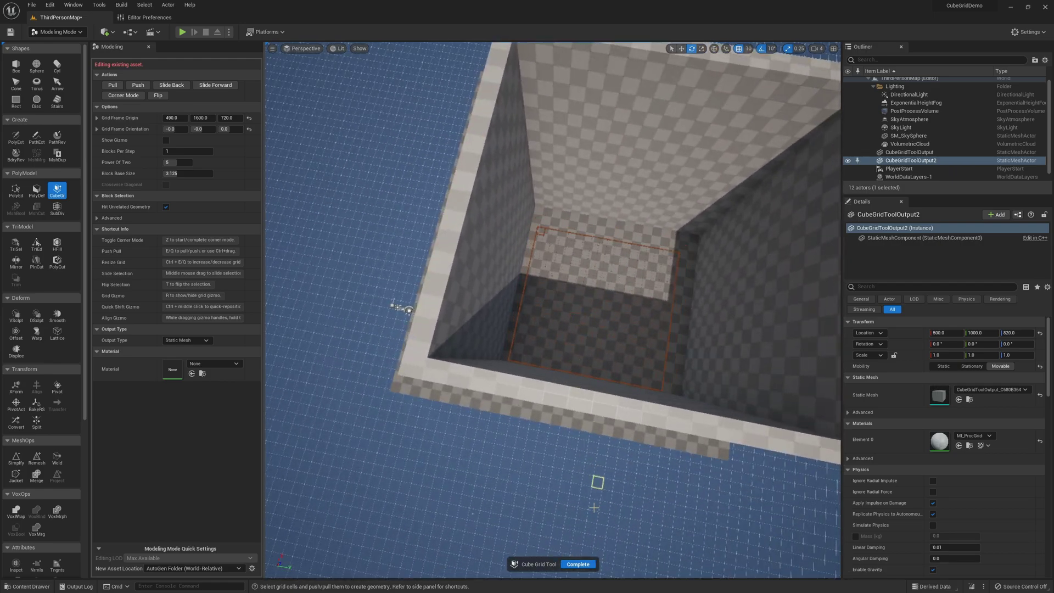
{"action": "left_click", "coordinate": [573, 566]}
{"action": "right_click_drag", "start_coordinate": [462, 351], "coordinate": [385, 265]}
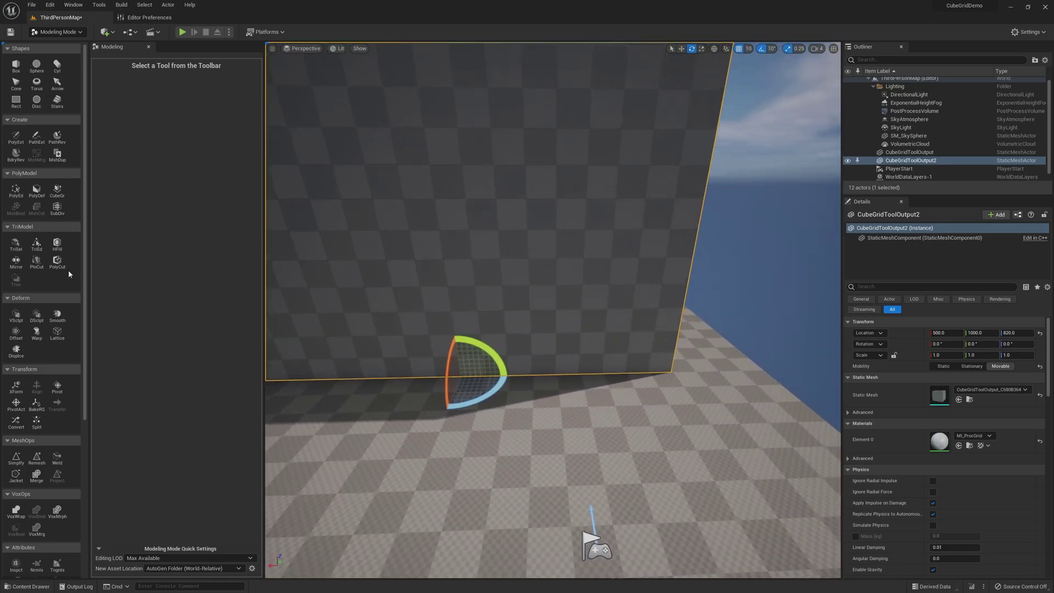
Step: Reopen the building block in CubeGrid and cut a doorway 3 cells wide and 4 cells high through the wall facing PlayerStart
{"action": "left_click", "coordinate": [57, 191]}
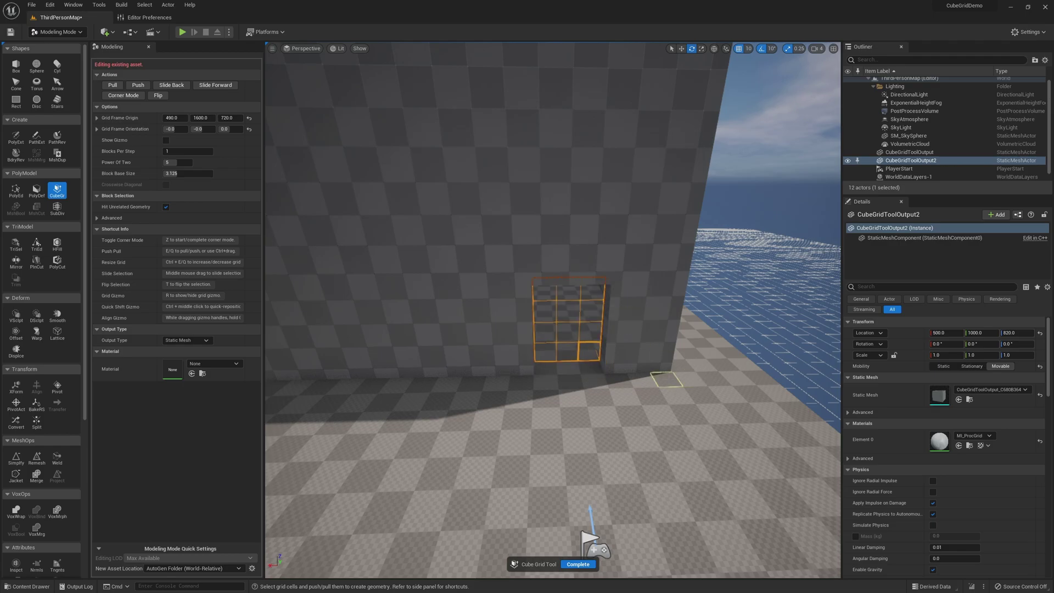
{"action": "key", "text": "w"}
{"action": "right_click_drag", "start_coordinate": [666, 380], "coordinate": [824, 296]}
{"action": "key", "text": "s"}
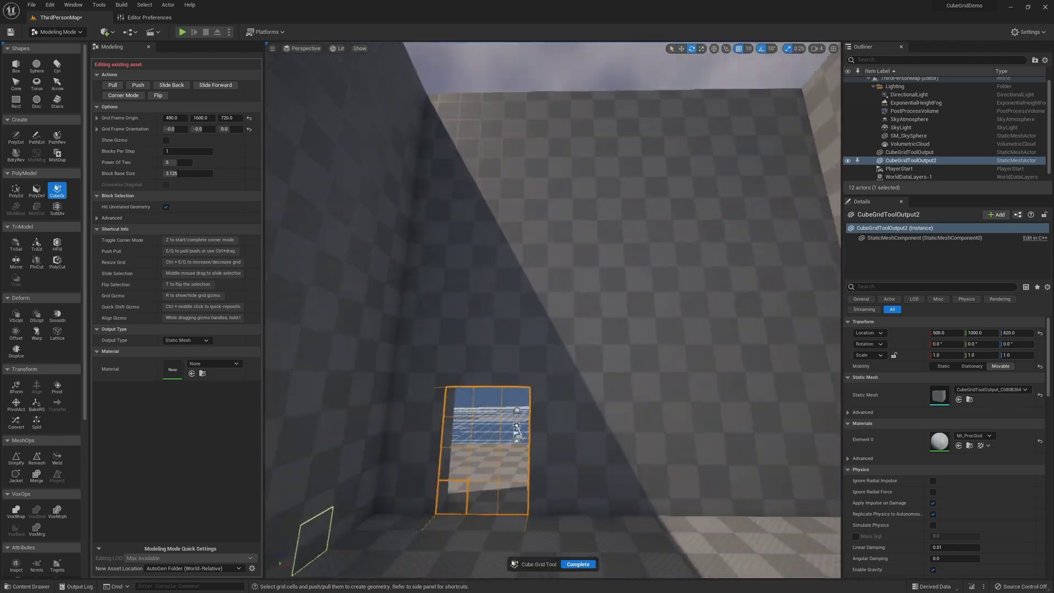
Step: Cut a square window opening through an interior wall of the building, well above the floor
{"action": "right_click_drag", "start_coordinate": [598, 346], "coordinate": [583, 259]}
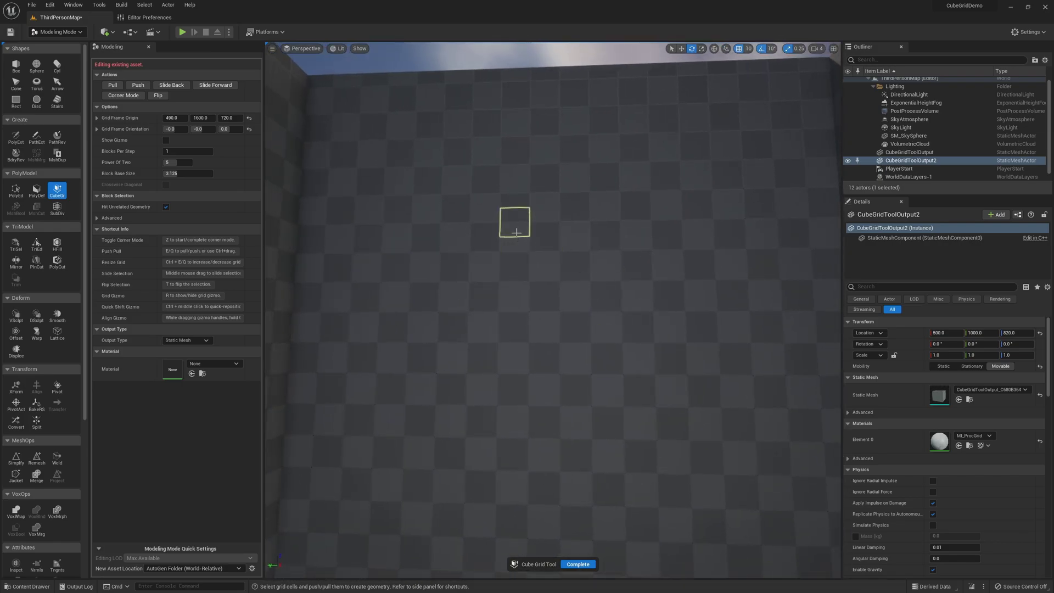
{"action": "right_click_drag", "start_coordinate": [571, 313], "coordinate": [700, 301]}
{"action": "right_click_drag", "start_coordinate": [613, 285], "coordinate": [538, 273]}
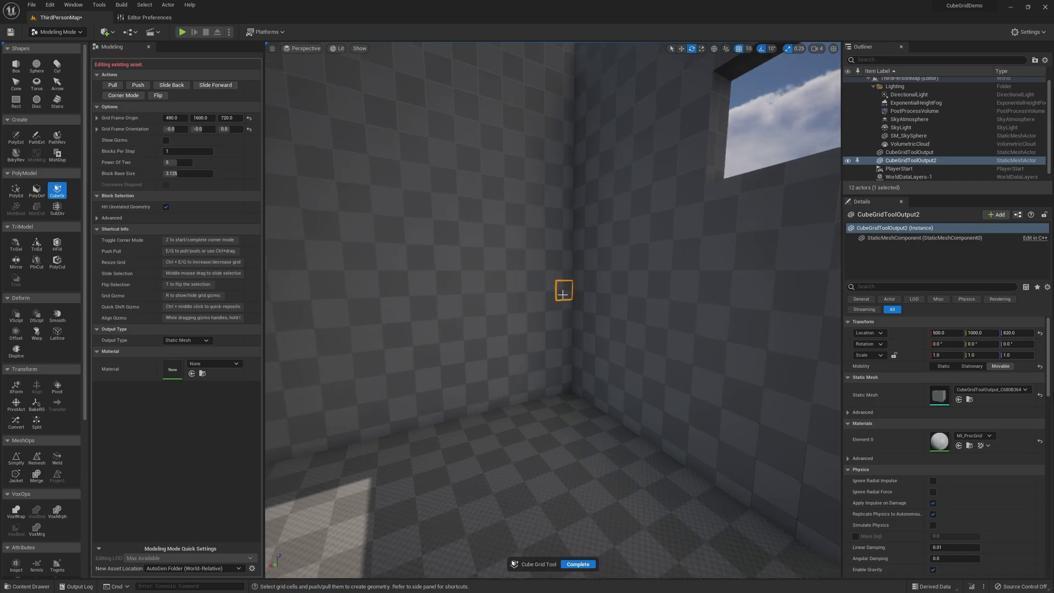
Step: Pull a one-cell-high row along the full width of the wall beside the window wall out into a ledge
{"action": "right_click_drag", "start_coordinate": [322, 306], "coordinate": [270, 315]}
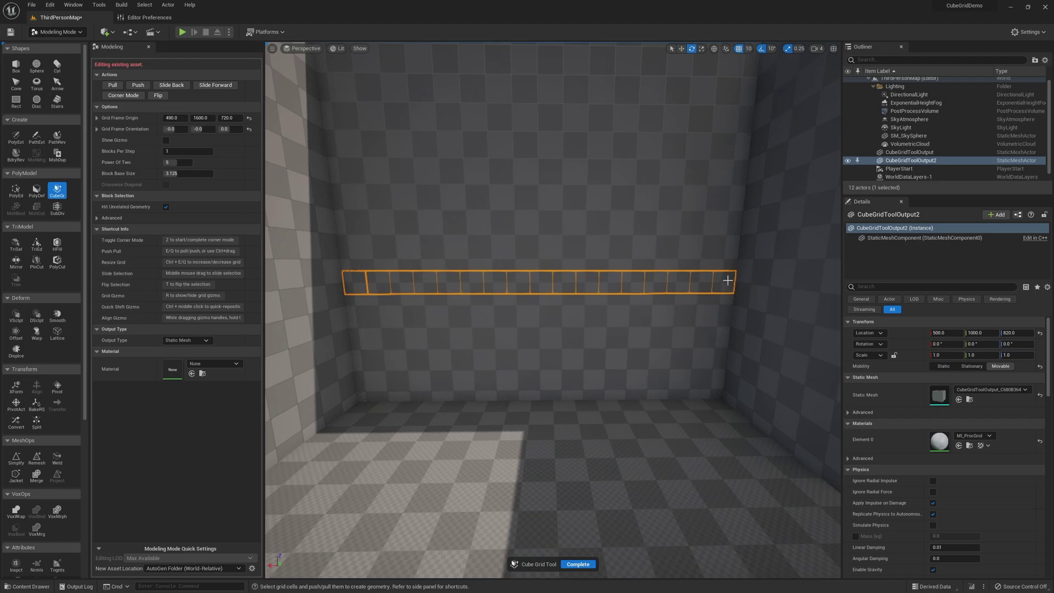
{"action": "key", "text": "q"}
{"action": "key", "text": "e"}
{"action": "key", "text": "e"}
{"action": "key", "text": "e"}
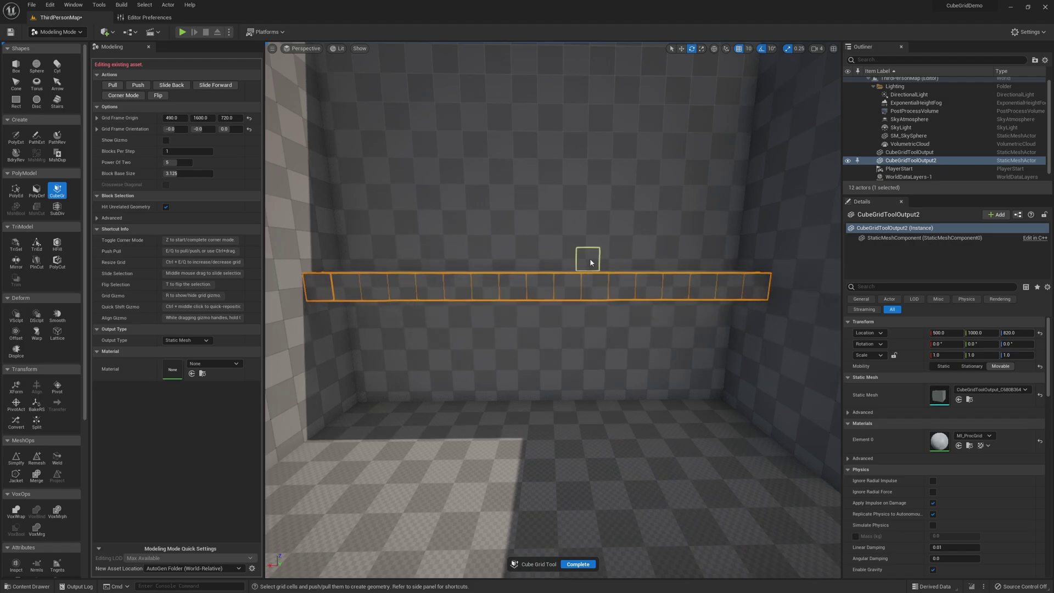
Step: Pull a solid block out of the wall under the window, reaching from the ledge's height down to the floor
{"action": "key", "text": "w"}
{"action": "right_click_drag", "start_coordinate": [590, 262], "coordinate": [703, 247]}
{"action": "key", "text": "e"}
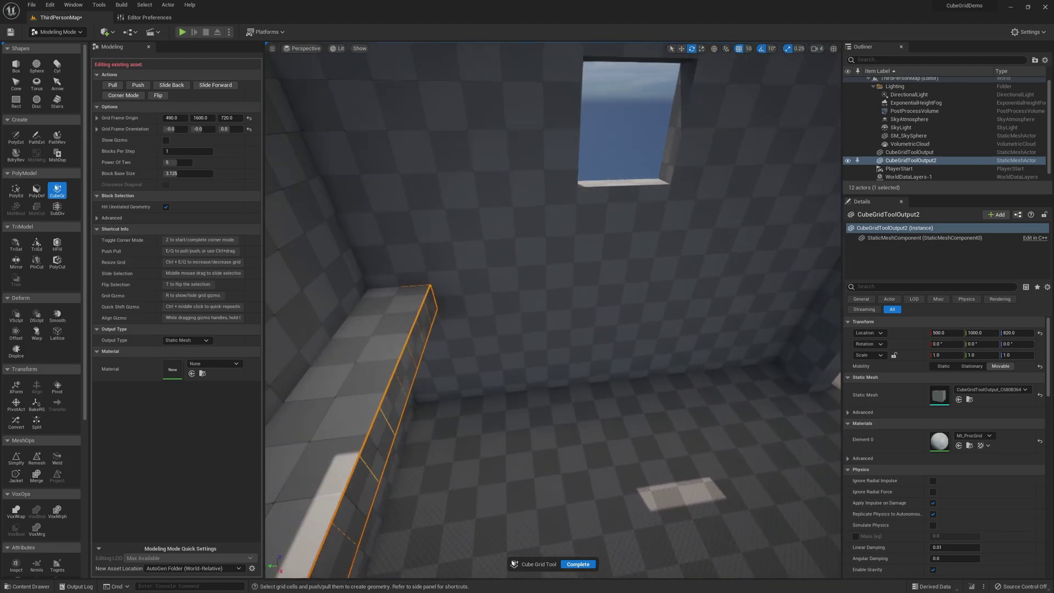
{"action": "key", "text": "s"}
{"action": "mouse_move", "coordinate": [565, 385]}
{"action": "right_mouse_down"}
{"action": "mouse_move", "coordinate": [573, 401]}
{"action": "mouse_move", "coordinate": [566, 381]}
{"action": "right_mouse_up"}
{"action": "key", "text": "q"}
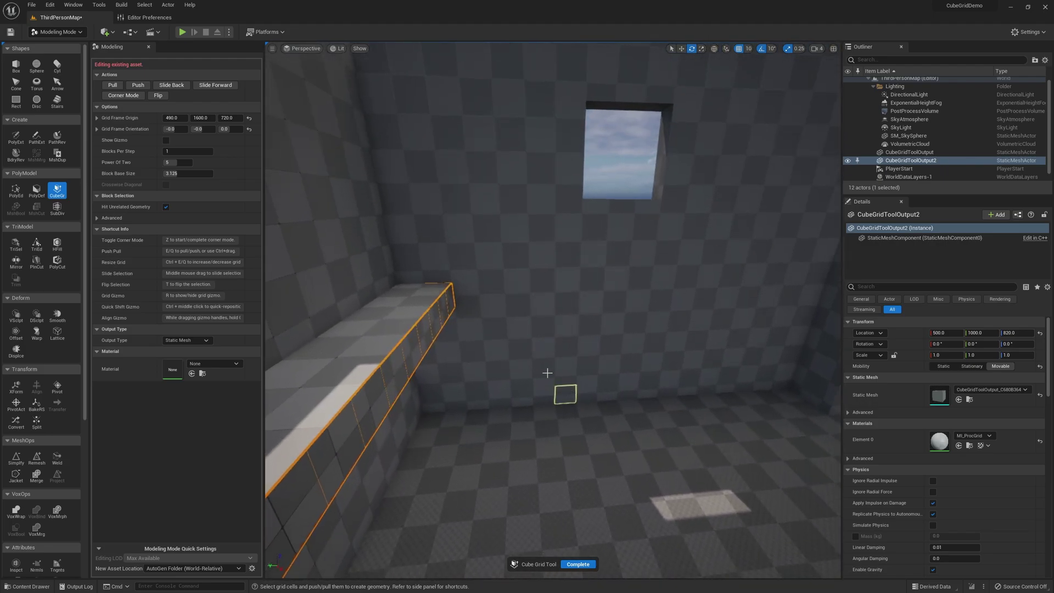
{"action": "right_click_drag", "start_coordinate": [479, 334], "coordinate": [481, 330]}
{"action": "left_click", "coordinate": [471, 306]}
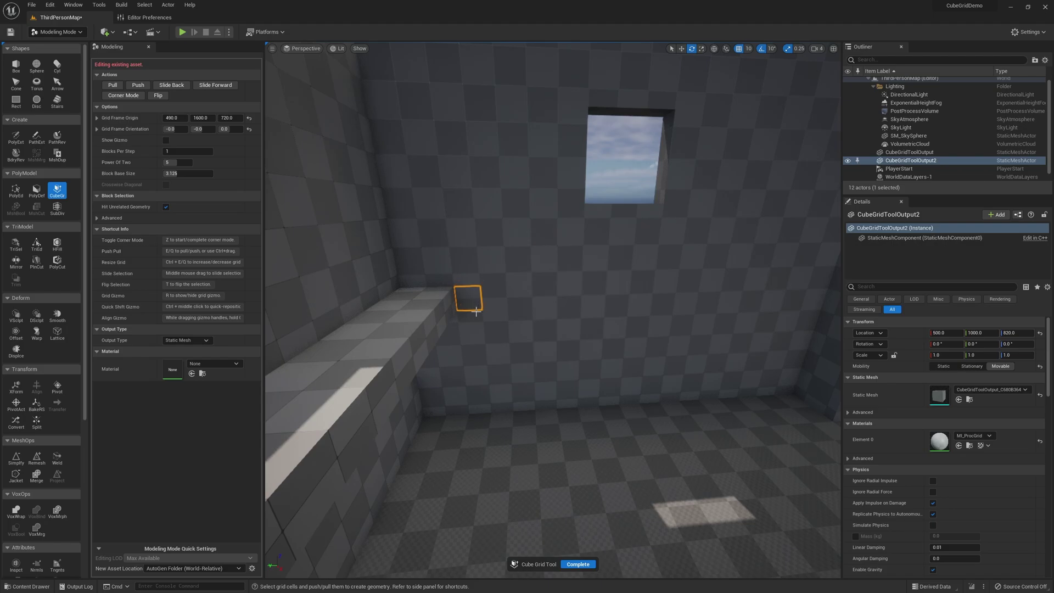
{"action": "right_click_drag", "start_coordinate": [478, 371], "coordinate": [476, 345]}
{"action": "key", "text": "q"}
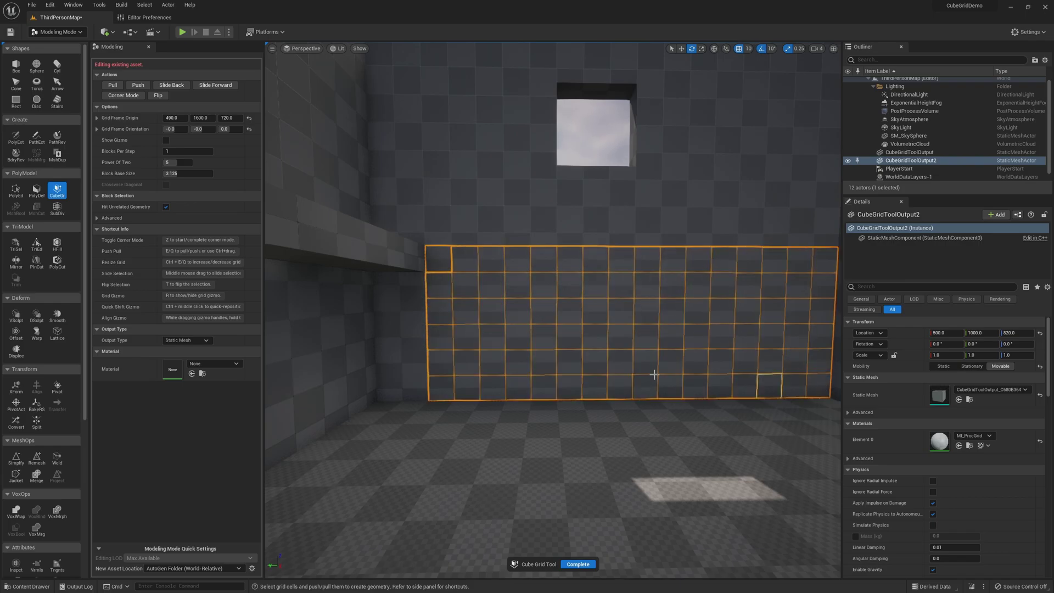
{"action": "left_click", "coordinate": [395, 398], "text": "shift"}
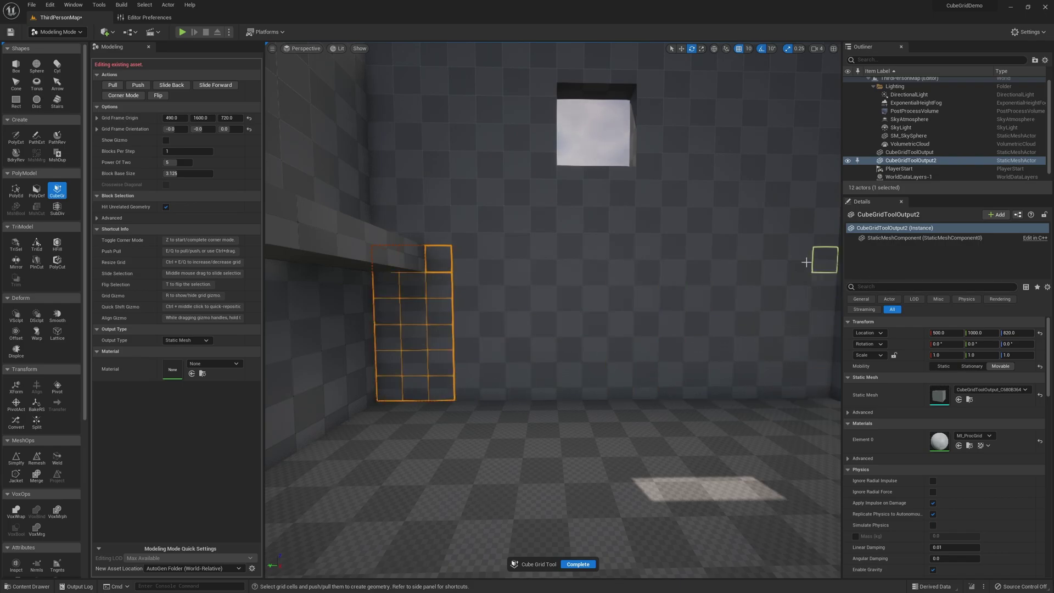
{"action": "right_click_drag", "start_coordinate": [827, 248], "coordinate": [688, 285]}
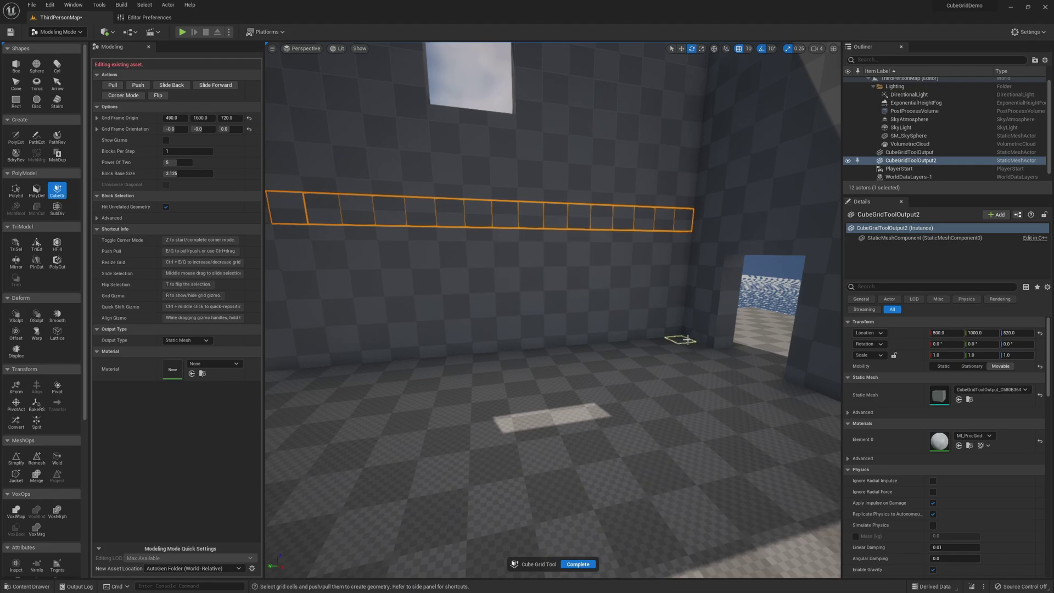
{"action": "right_click_drag", "start_coordinate": [682, 247], "coordinate": [317, 332]}
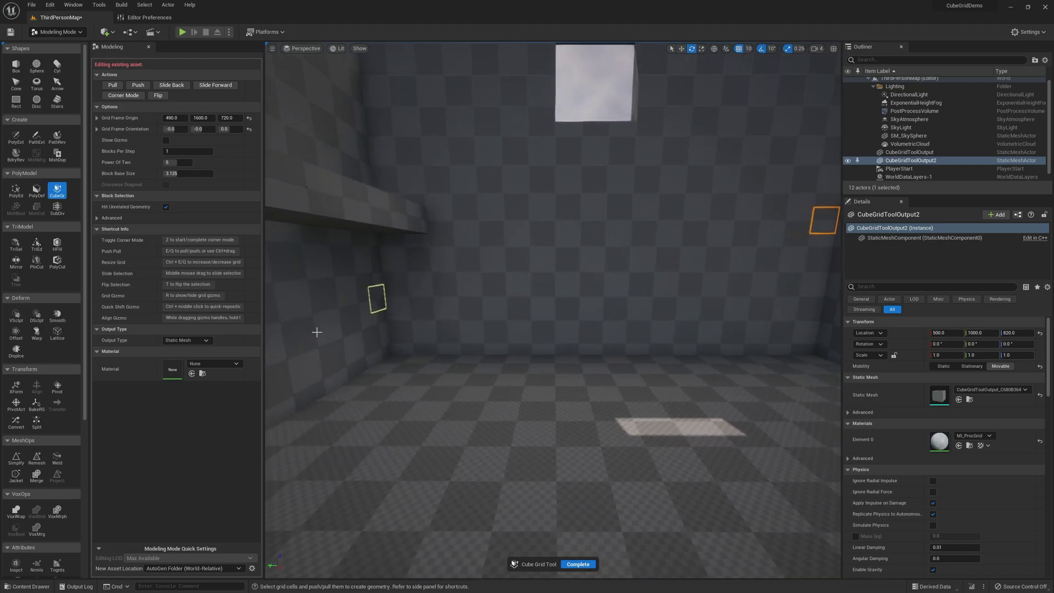
{"action": "left_click", "coordinate": [416, 354], "text": "shift"}
{"action": "right_click_drag", "start_coordinate": [406, 351], "coordinate": [509, 367]}
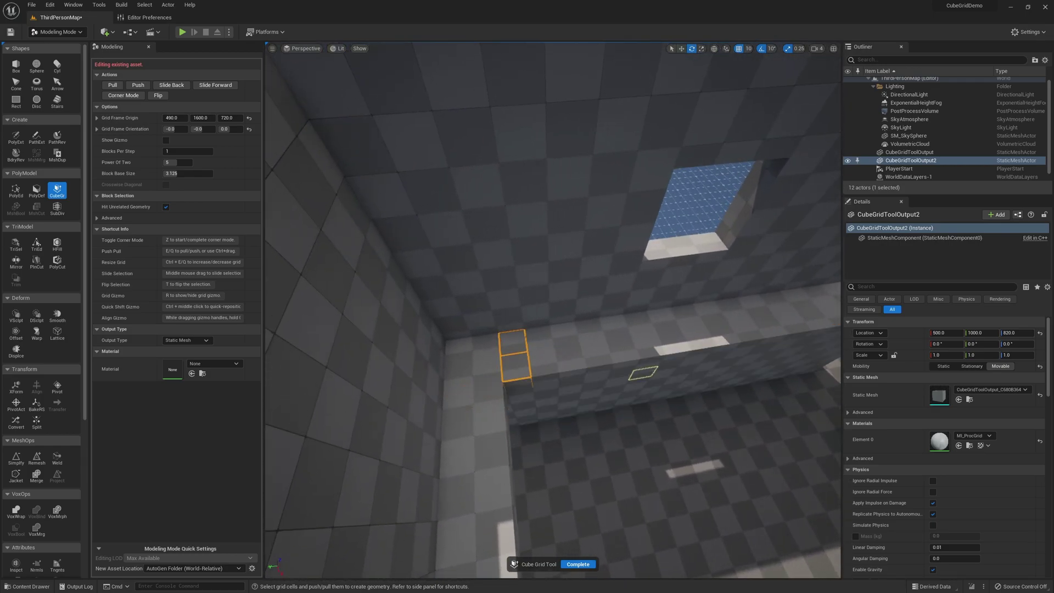
Step: Try to slope the top of the block under the window by pushing its two far corners down in corner mode
{"action": "right_click_drag", "start_coordinate": [647, 367], "coordinate": [738, 369]}
{"action": "right_click_drag", "start_coordinate": [707, 316], "coordinate": [572, 346]}
{"action": "right_click", "coordinate": [590, 190]}
{"action": "right_click_drag", "start_coordinate": [590, 190], "coordinate": [670, 200]}
{"action": "right_click_drag", "start_coordinate": [496, 442], "coordinate": [708, 373]}
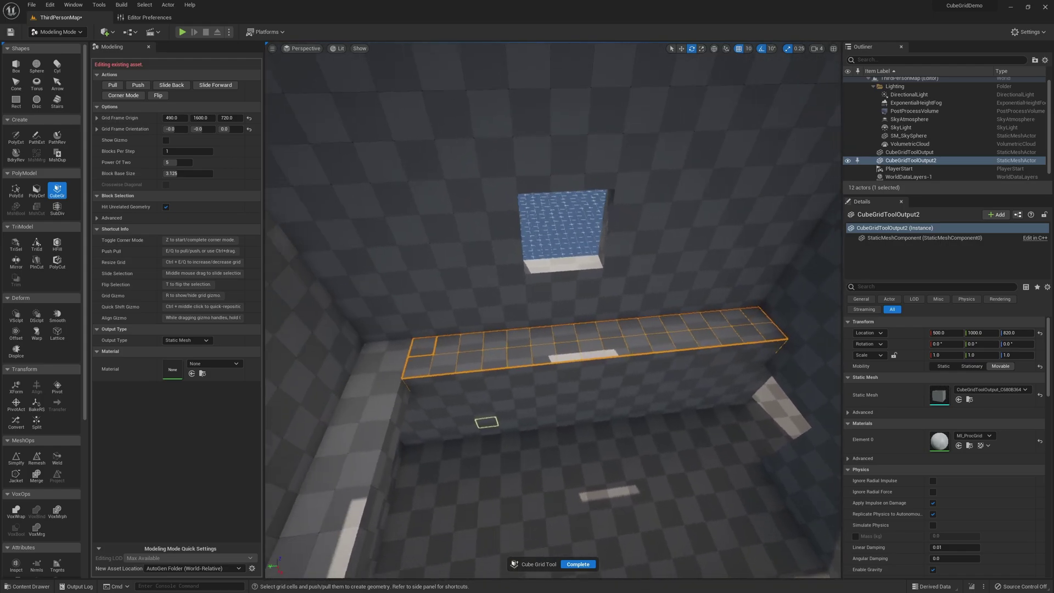
{"action": "key", "text": "z"}
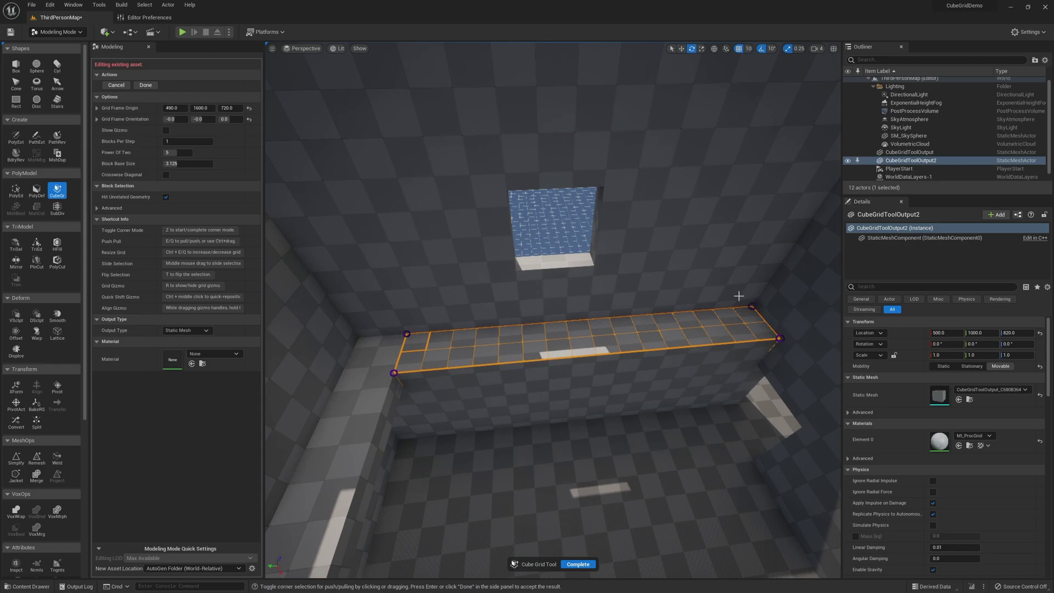
{"action": "right_click_drag", "start_coordinate": [627, 446], "coordinate": [607, 439]}
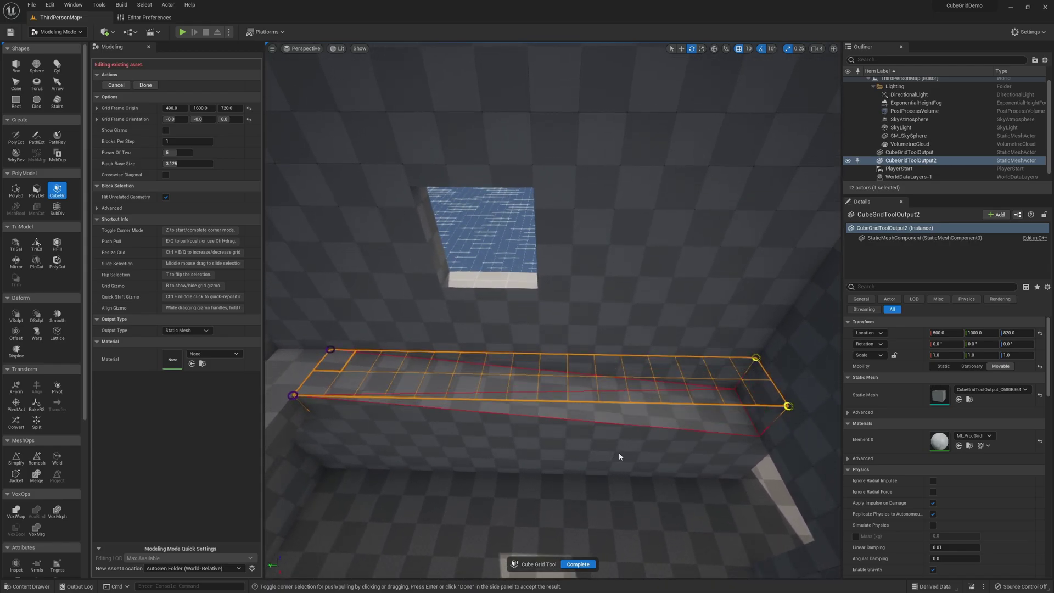
{"action": "key", "text": "q"}
{"action": "key", "text": "q"}
{"action": "mouse_move", "coordinate": [622, 461]}
{"action": "right_mouse_down"}
{"action": "mouse_move", "coordinate": [615, 439]}
{"action": "mouse_move", "coordinate": [617, 455]}
{"action": "right_mouse_up"}
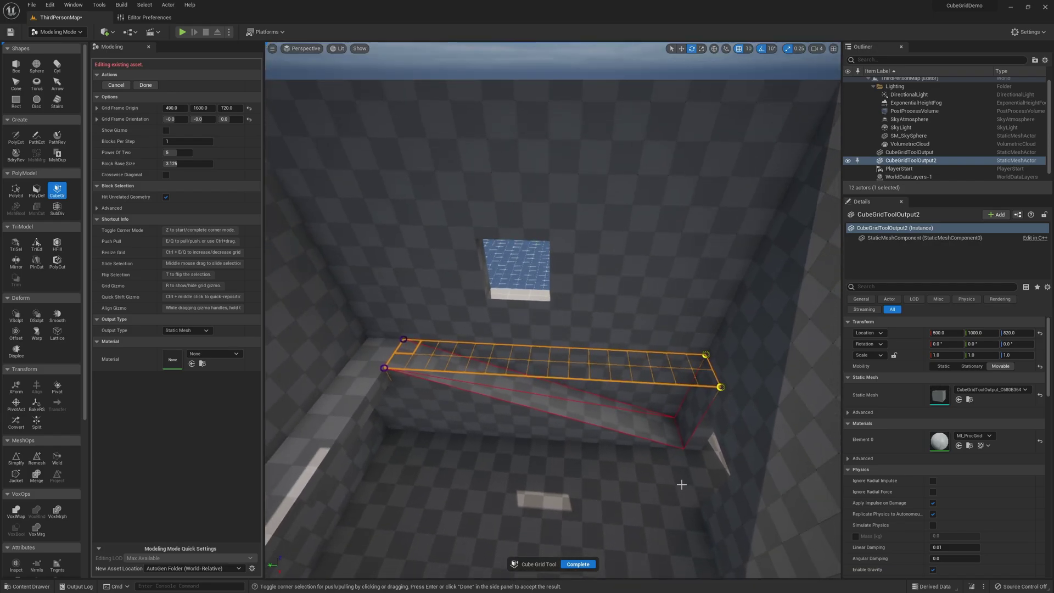
Step: Undo the corner pushes on the block's top and the switch to corner mode
{"action": "key", "text": "ctrl+z"}
{"action": "key", "text": "ctrl+z"}
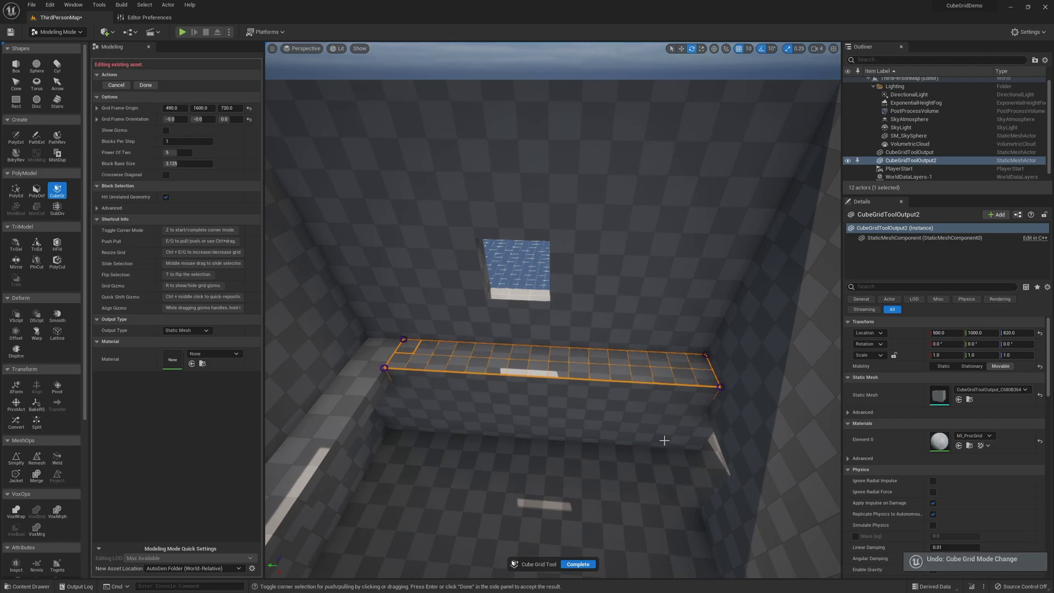
{"action": "key", "text": "ctrl+z"}
Step: Push back the doorway end of the block under the window to shorten it
{"action": "right_click_drag", "start_coordinate": [676, 443], "coordinate": [612, 305]}
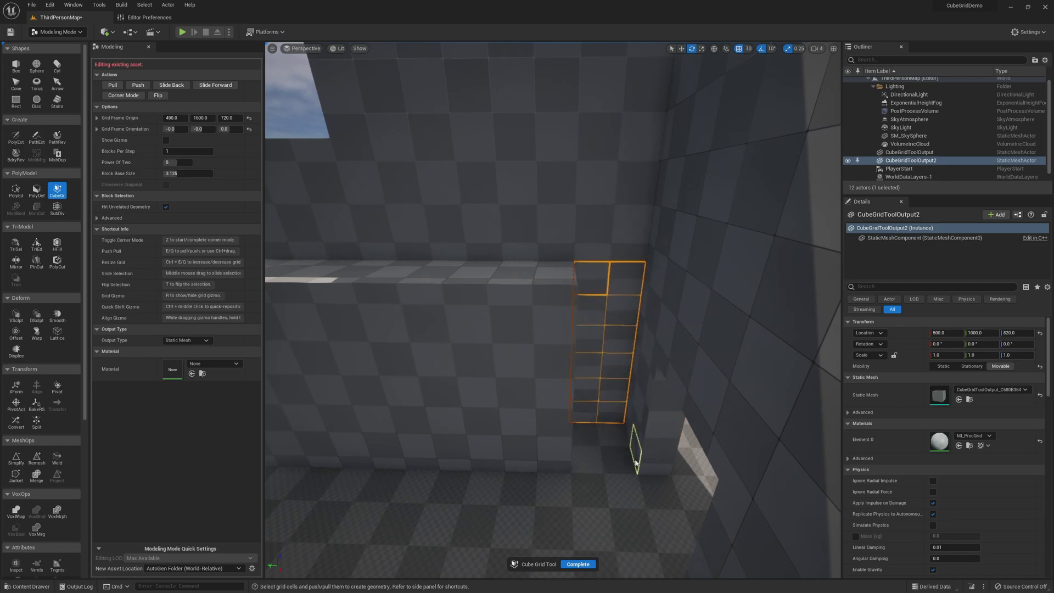
{"action": "right_click_drag", "start_coordinate": [637, 464], "coordinate": [451, 393]}
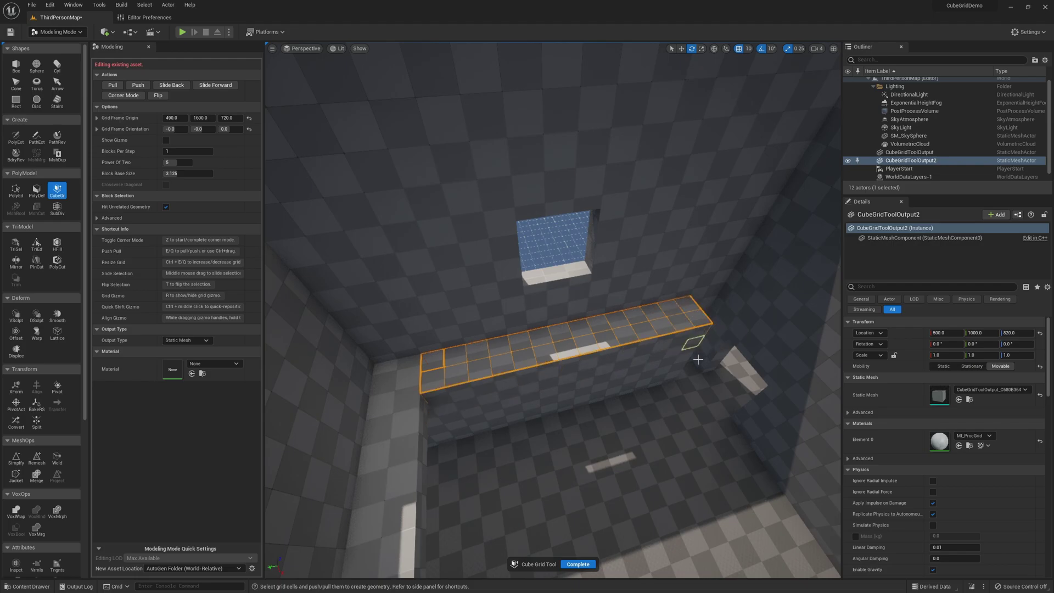
Step: Select the shortened block's top and lower its two doorway-side corners in corner mode to form a ramp from the ledge
{"action": "right_click_drag", "start_coordinate": [698, 359], "coordinate": [635, 380]}
{"action": "key", "text": "z"}
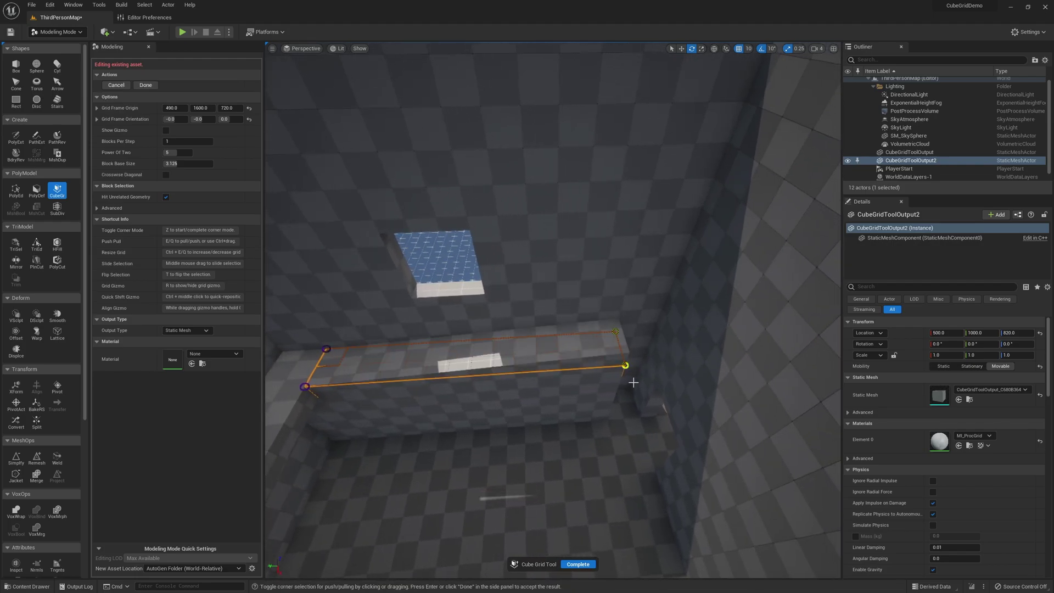
{"action": "right_click_drag", "start_coordinate": [657, 436], "coordinate": [771, 381]}
{"action": "key", "text": "z"}
Step: Pull an 8-by-3-cell area of the sunlit wall beneath the ledge's other end out two cells
{"action": "right_click_drag", "start_coordinate": [546, 384], "coordinate": [587, 391]}
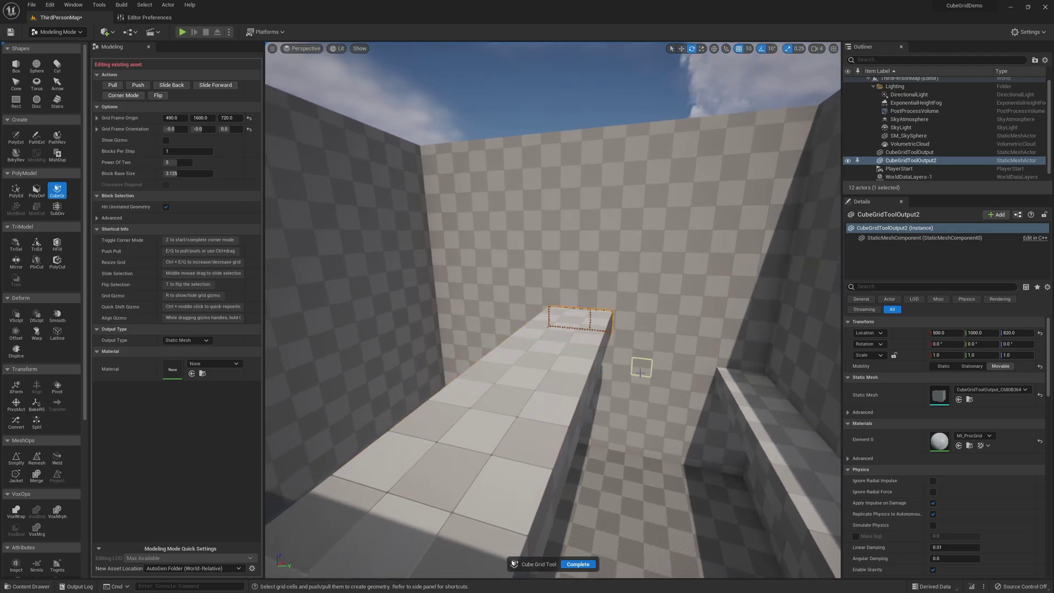
{"action": "right_click_drag", "start_coordinate": [641, 368], "coordinate": [502, 295]}
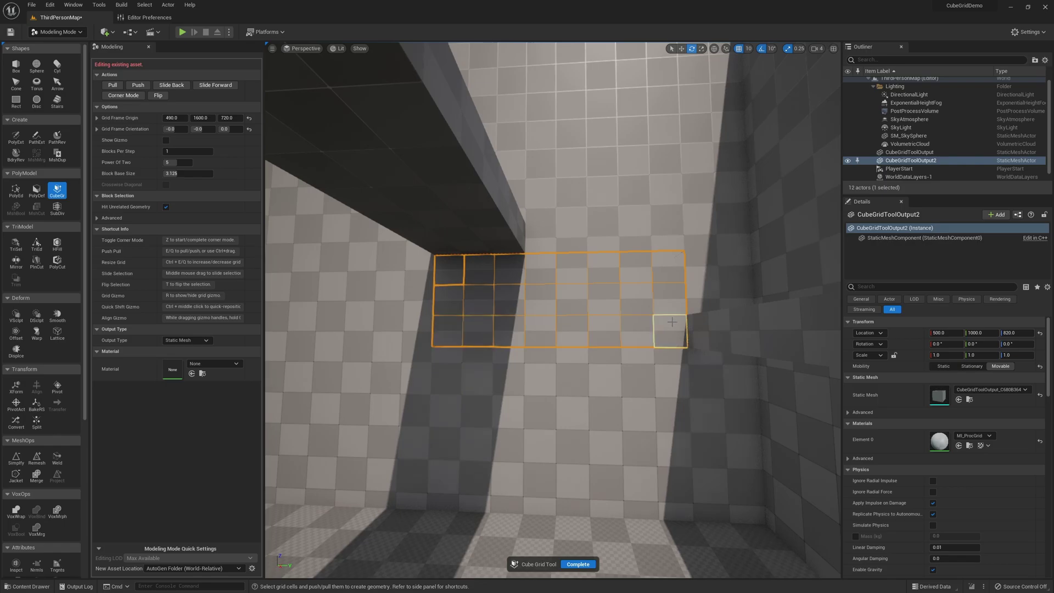
{"action": "key", "text": "e"}
{"action": "key", "text": "e"}
{"action": "key", "text": "e"}
{"action": "key", "text": "q"}
Step: Pull out the row of wall cells above the new block to raise its top flush with the ledge
{"action": "right_click_drag", "start_coordinate": [672, 323], "coordinate": [631, 347]}
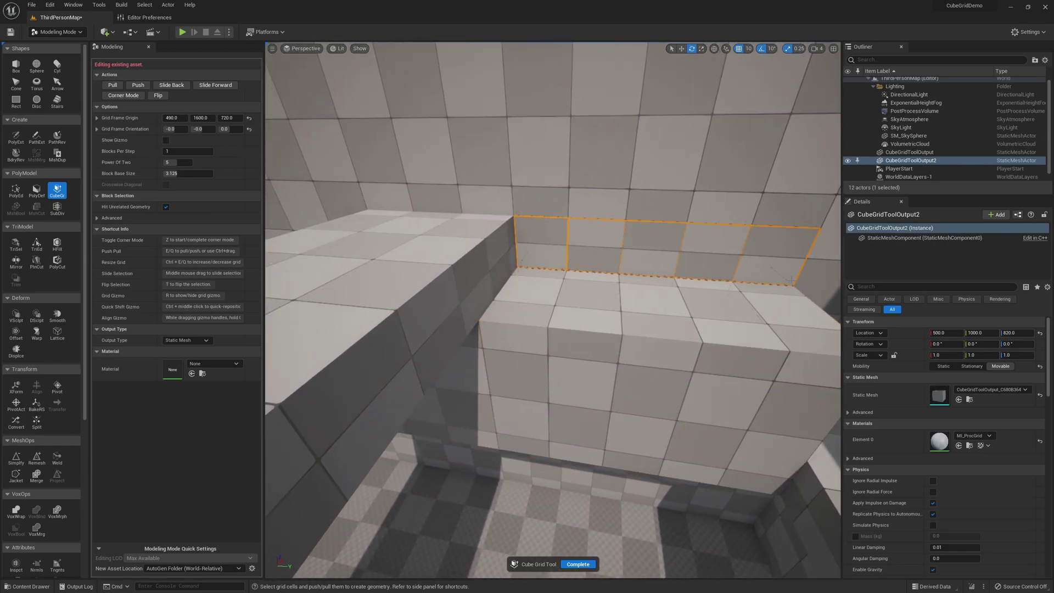
{"action": "key", "text": "e"}
{"action": "right_click_drag", "start_coordinate": [768, 303], "coordinate": [792, 336]}
Step: Lower the two corners farthest from the ledge on the new block in corner mode to form a second ramp
{"action": "right_click_drag", "start_coordinate": [813, 257], "coordinate": [619, 284]}
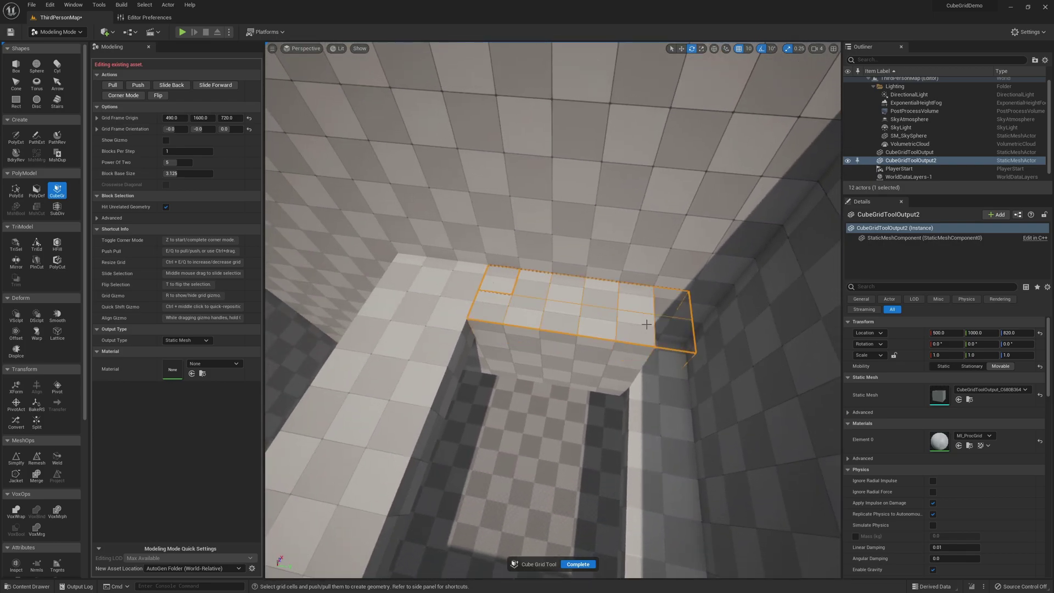
{"action": "key", "text": "z"}
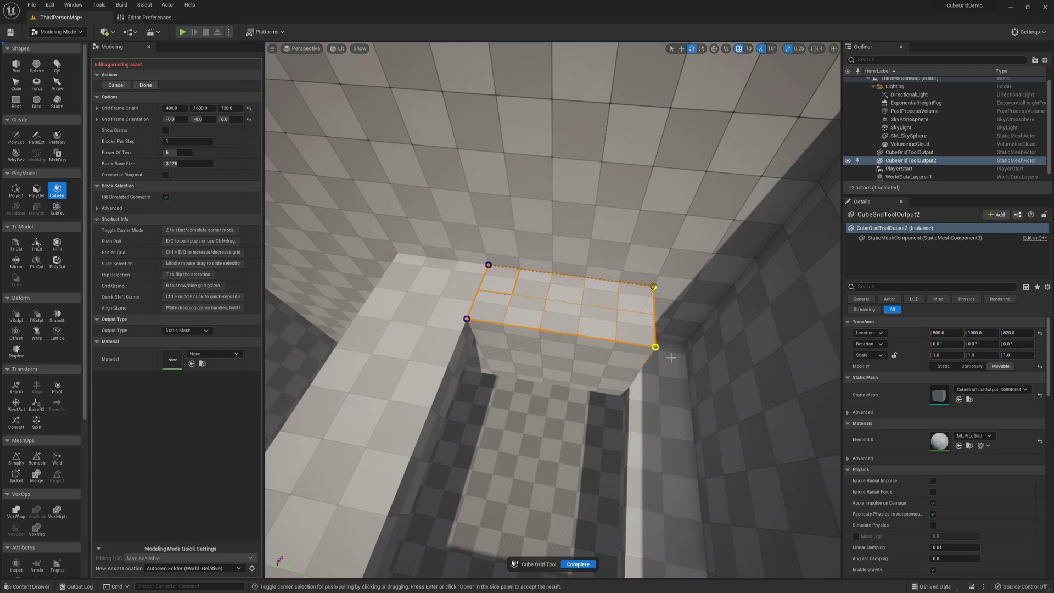
{"action": "right_click_drag", "start_coordinate": [655, 330], "coordinate": [681, 308]}
{"action": "right_click_drag", "start_coordinate": [611, 243], "coordinate": [598, 196]}
{"action": "right_click_drag", "start_coordinate": [537, 470], "coordinate": [536, 471]}
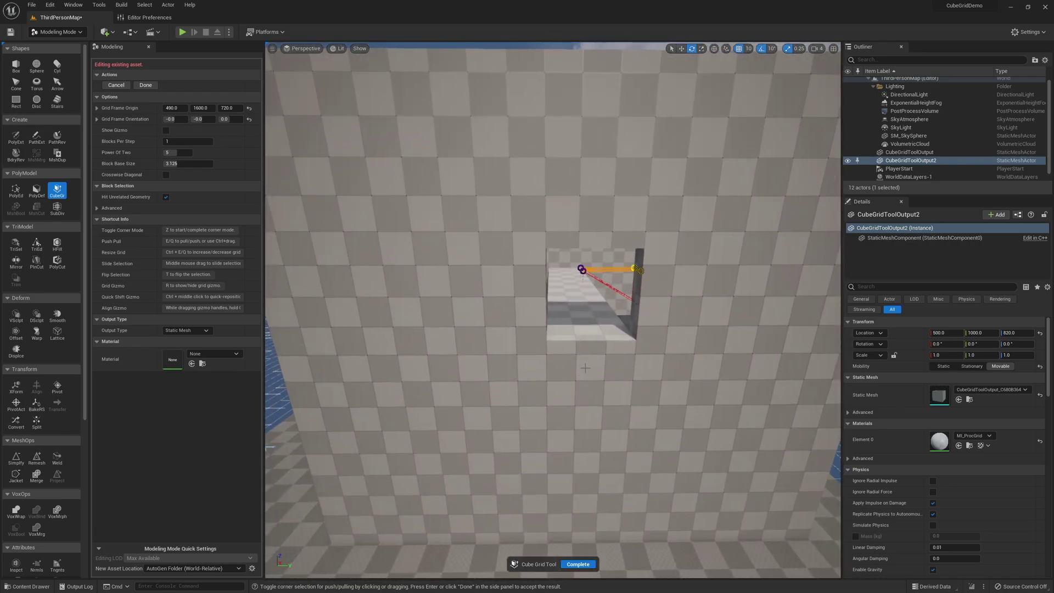
{"action": "right_click_drag", "start_coordinate": [594, 184], "coordinate": [593, 181]}
{"action": "key", "text": "Return"}
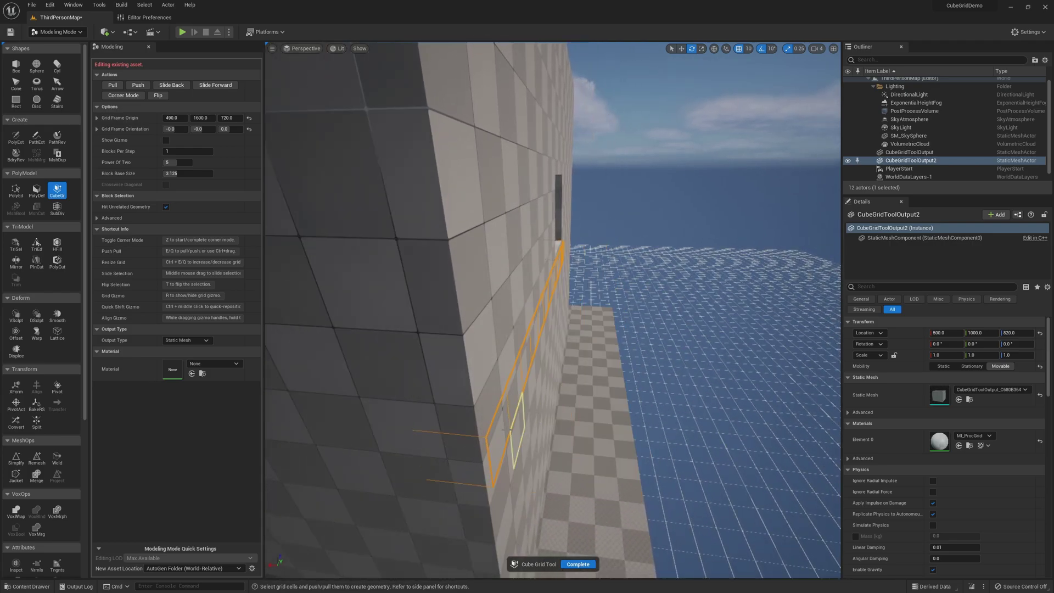
Step: Pull out the selected row of outer-wall cells below the window as an outside ledge and complete the CubeGrid edit
{"action": "right_click_drag", "start_coordinate": [517, 430], "coordinate": [489, 409]}
{"action": "key", "text": "a"}
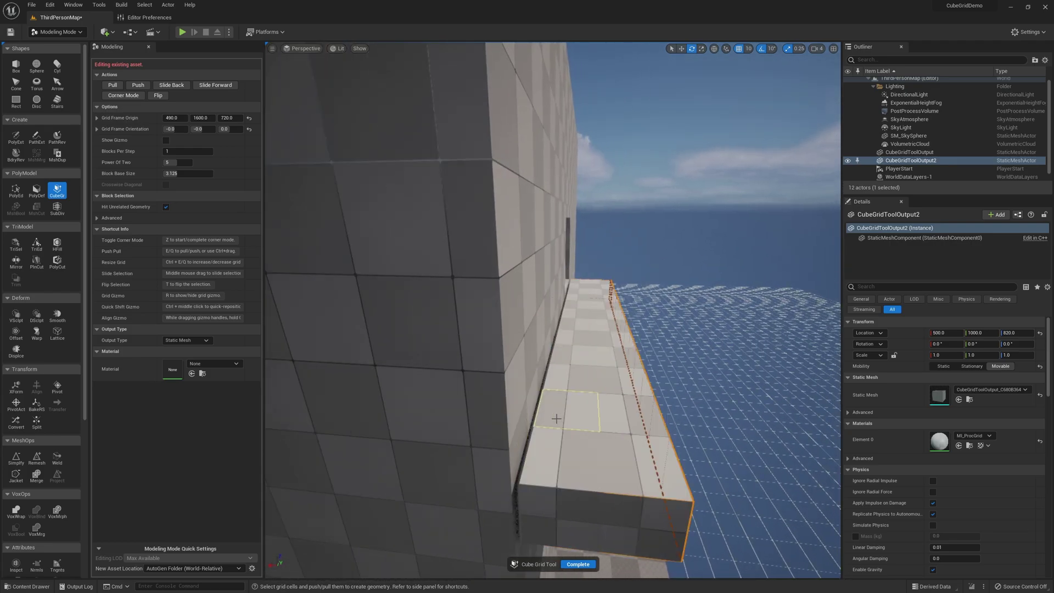
{"action": "left_click", "coordinate": [576, 565]}
{"action": "right_click_drag", "start_coordinate": [575, 566], "coordinate": [384, 521]}
{"action": "key", "text": "w"}
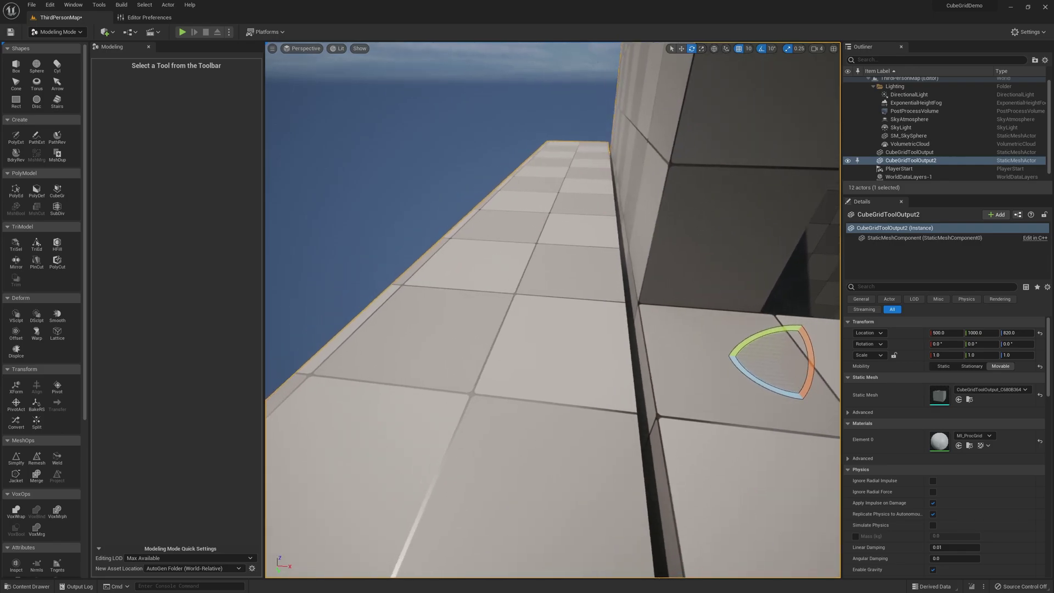
{"action": "right_click_drag", "start_coordinate": [505, 308], "coordinate": [588, 379]}
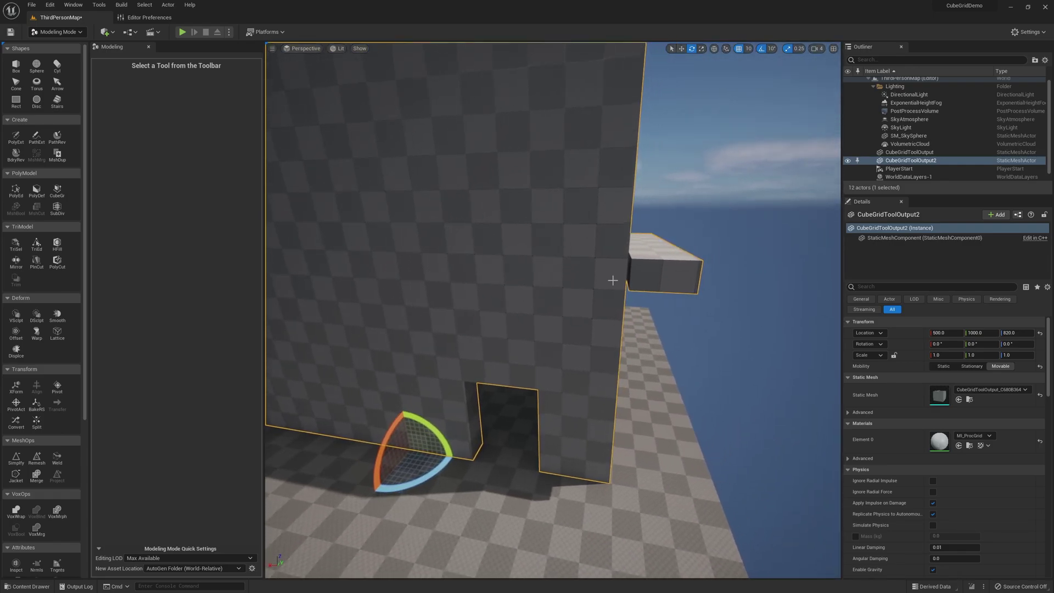
{"action": "right_click_drag", "start_coordinate": [613, 280], "coordinate": [667, 291]}
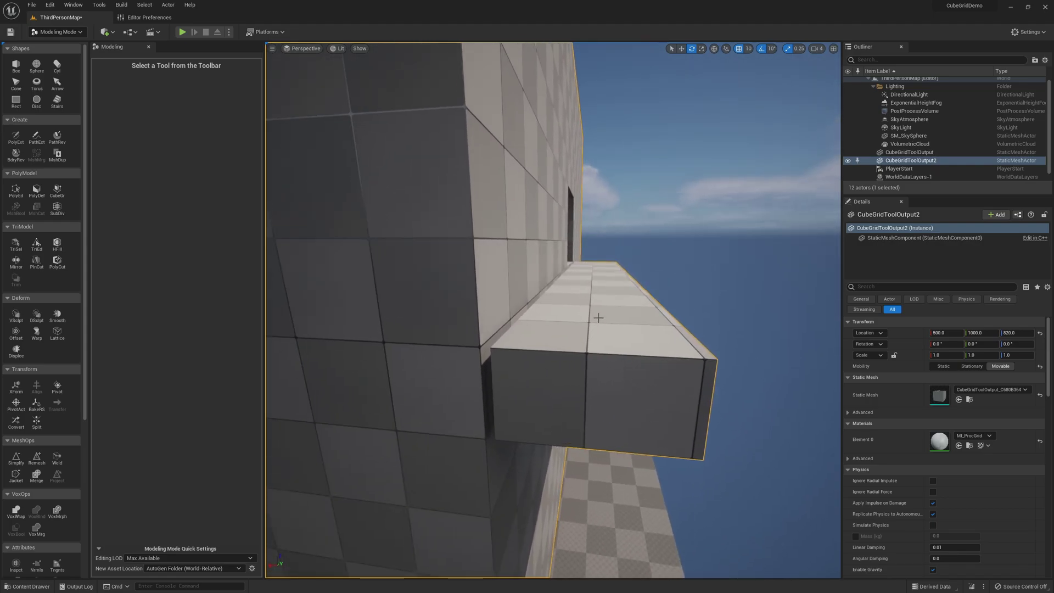
{"action": "right_click_drag", "start_coordinate": [598, 318], "coordinate": [574, 319]}
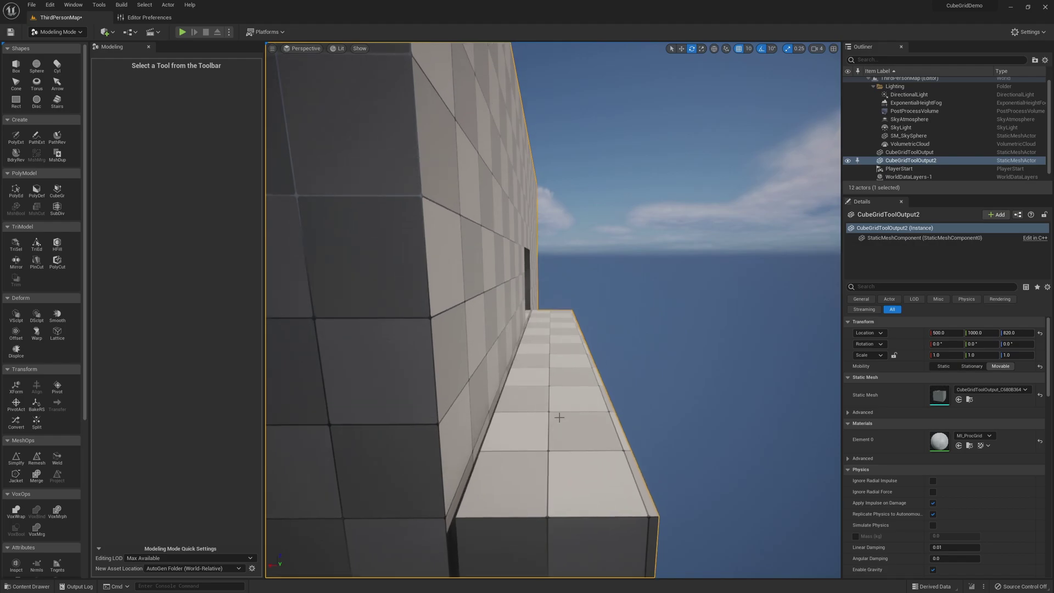
{"action": "mouse_move", "coordinate": [560, 418]}
{"action": "right_mouse_down"}
{"action": "mouse_move", "coordinate": [560, 439]}
{"action": "mouse_move", "coordinate": [566, 429]}
{"action": "right_mouse_up"}
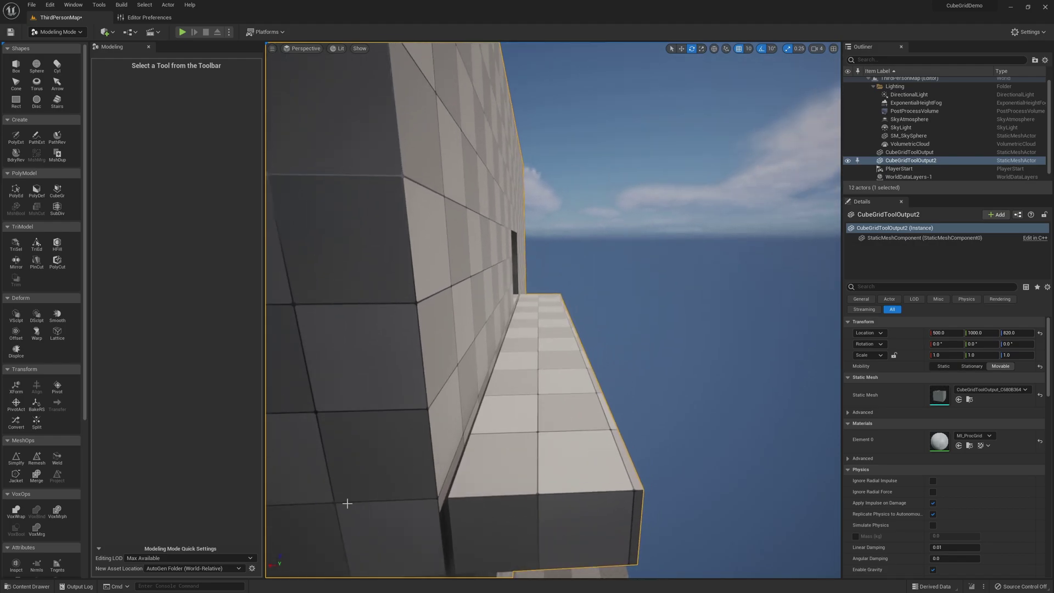
Step: Restart CubeGrid, push the outside ledge back flush with the wall and pull it out again to close the seam
{"action": "left_click", "coordinate": [63, 195]}
{"action": "right_click_drag", "start_coordinate": [472, 308], "coordinate": [403, 336]}
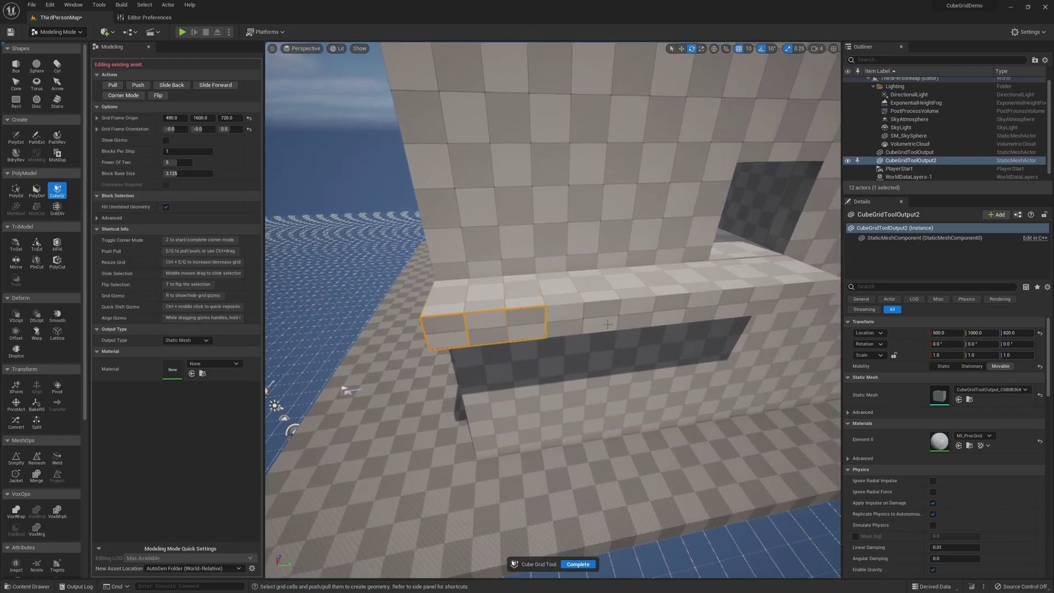
{"action": "key", "text": "q"}
{"action": "key", "text": "q"}
{"action": "key", "text": "q"}
{"action": "key", "text": "e"}
{"action": "key", "text": "e"}
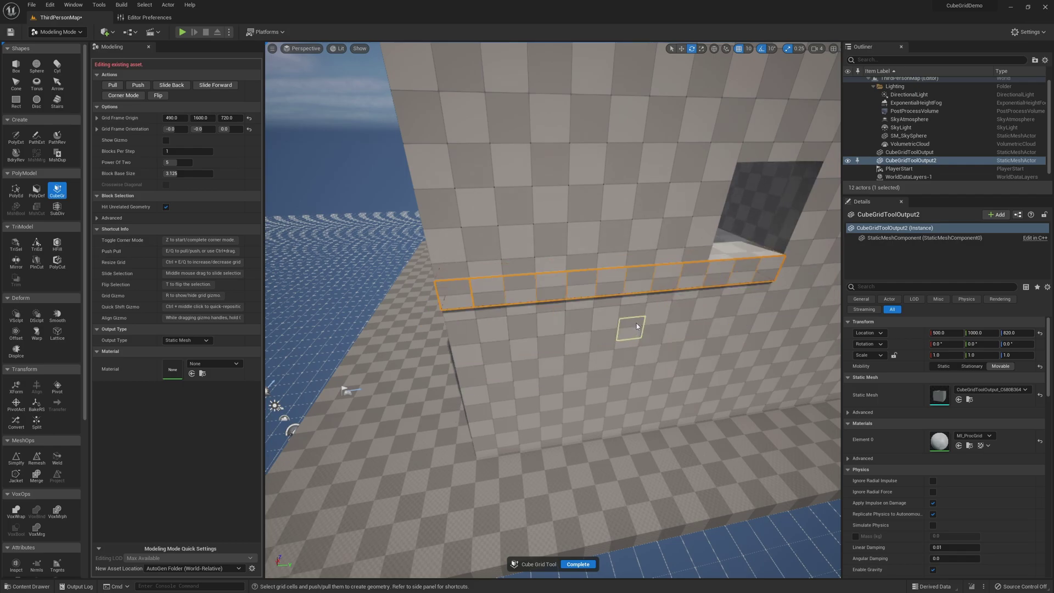
{"action": "key", "text": "e"}
Step: Pull out the full row of cells across the shaded doorway wall at ledge height so the ledge wraps around the corner
{"action": "right_click_drag", "start_coordinate": [478, 258], "coordinate": [517, 273]}
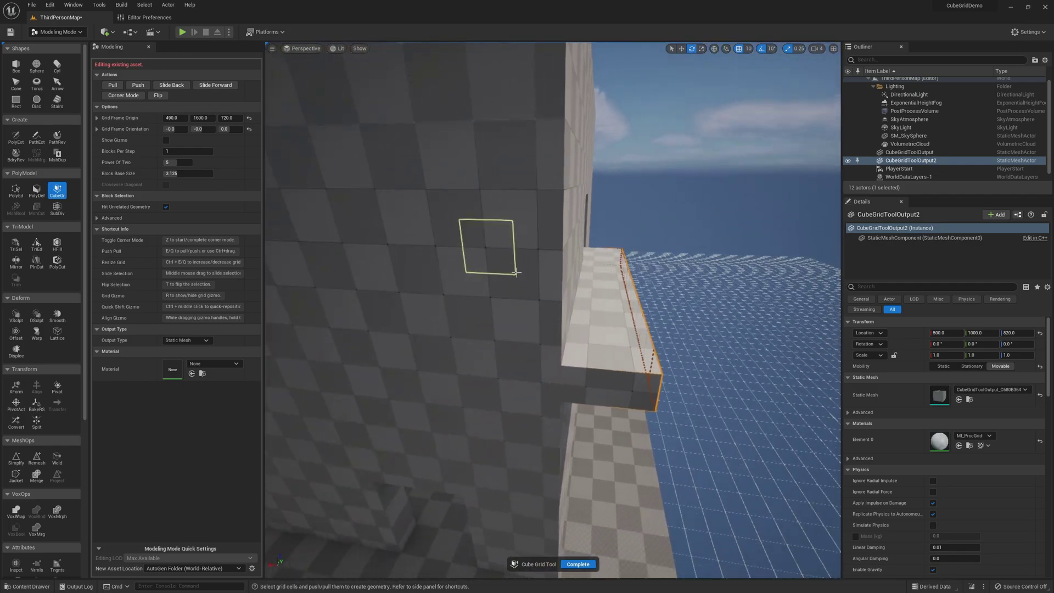
{"action": "right_click_drag", "start_coordinate": [384, 369], "coordinate": [335, 364]}
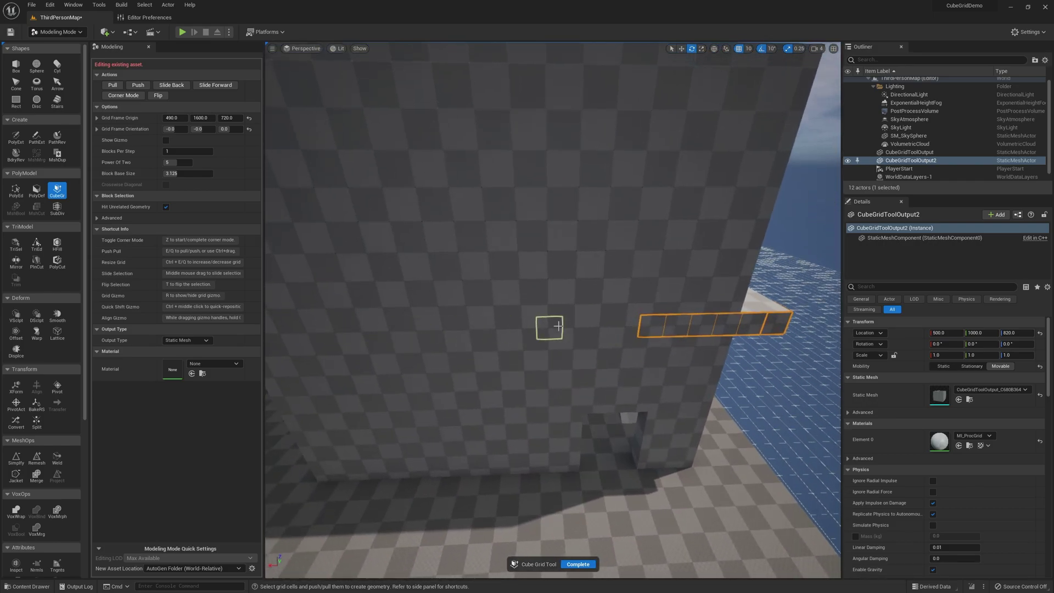
{"action": "right_click_drag", "start_coordinate": [558, 327], "coordinate": [558, 302]}
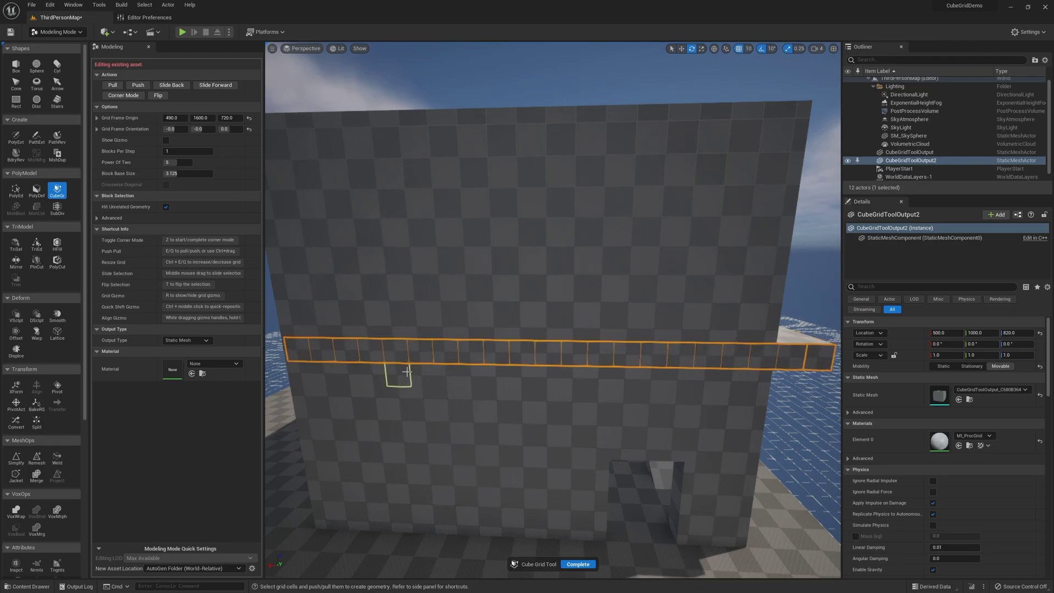
{"action": "right_click_drag", "start_coordinate": [450, 335], "coordinate": [515, 323]}
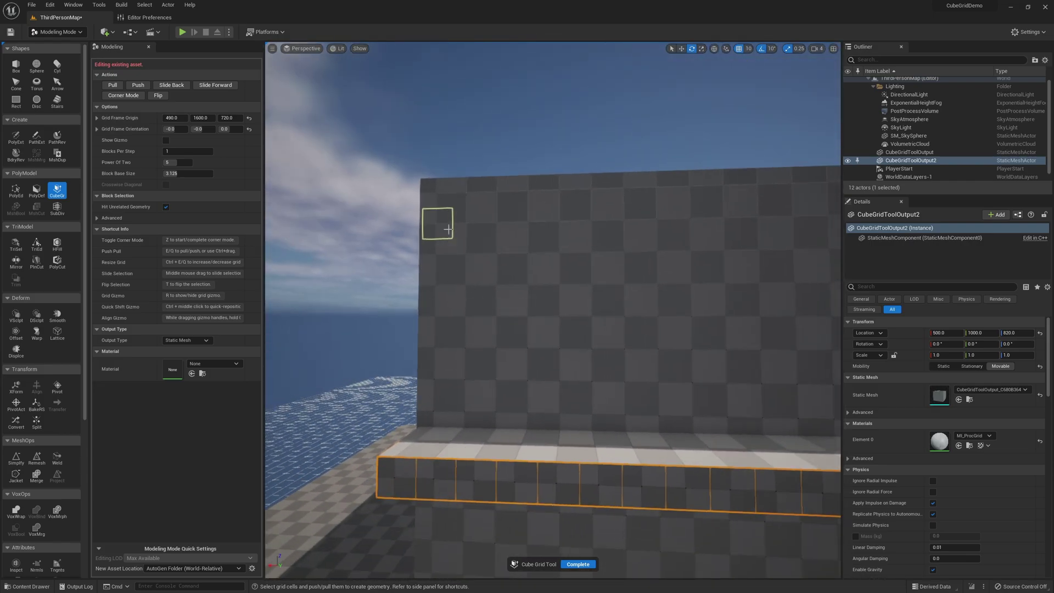
Step: Raise the shaded-wall ledge to the wall's top, lower its two window-side corners into a ramp, and complete the CubeGrid edit
{"action": "right_click_drag", "start_coordinate": [436, 244], "coordinate": [443, 323]}
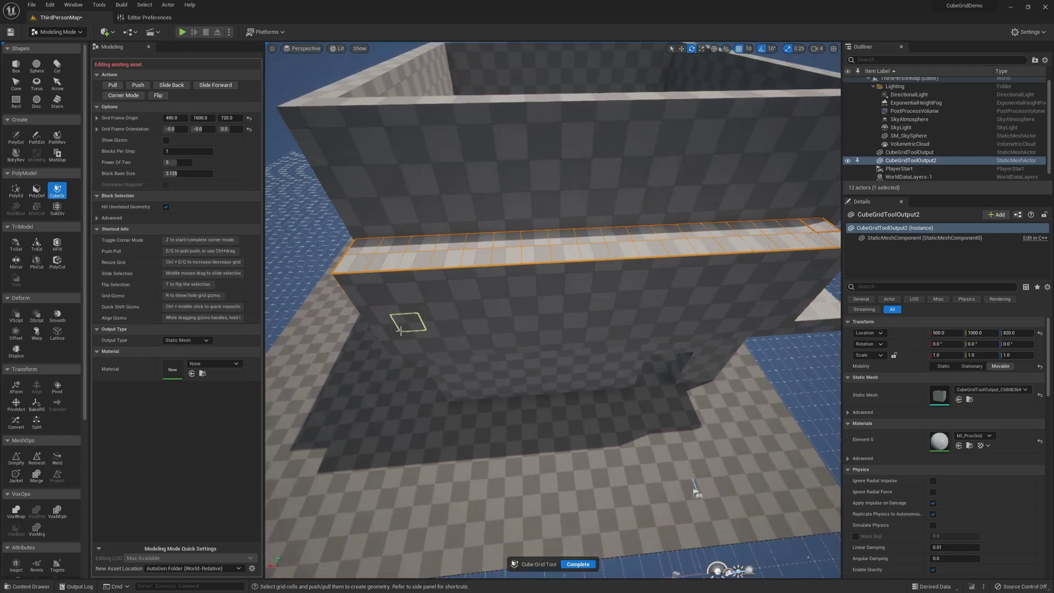
{"action": "right_click_drag", "start_coordinate": [400, 306], "coordinate": [549, 201]}
{"action": "key", "text": "z"}
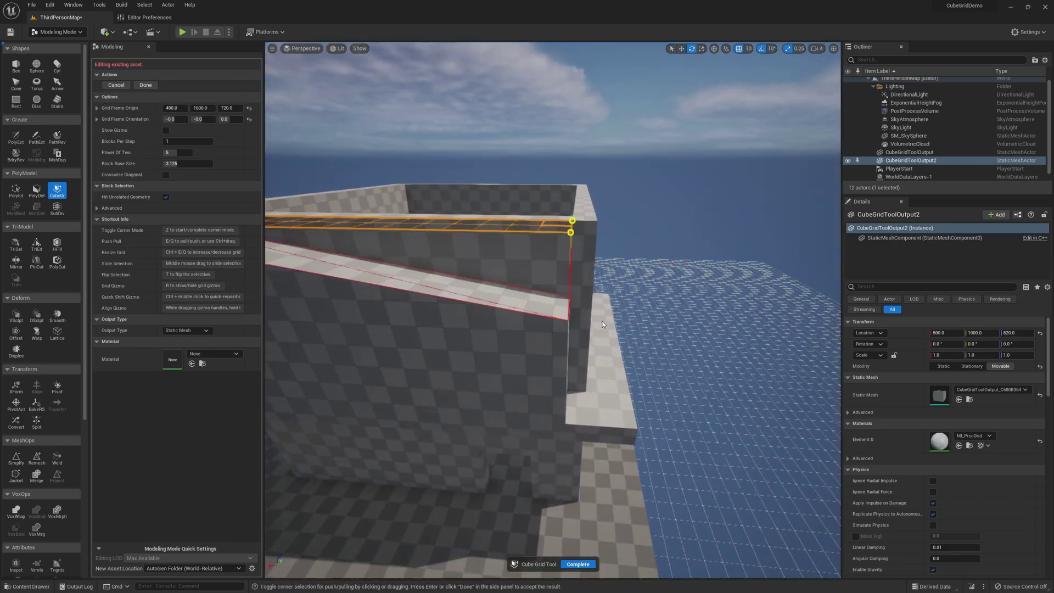
{"action": "right_click_drag", "start_coordinate": [594, 372], "coordinate": [586, 578]}
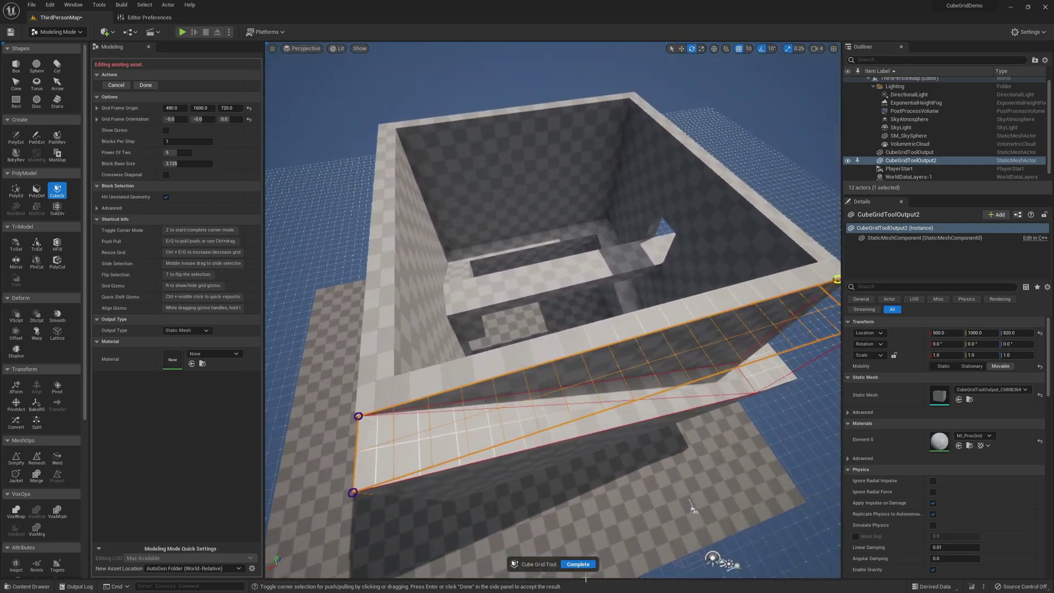
{"action": "left_click", "coordinate": [580, 564]}
Step: Start a play test and run the character through the doorway and up the inner ramp, jumping along the way
{"action": "right_click_drag", "start_coordinate": [574, 466], "coordinate": [708, 434]}
{"action": "right_click_drag", "start_coordinate": [277, 552], "coordinate": [734, 341]}
{"action": "key", "text": "alt+p"}
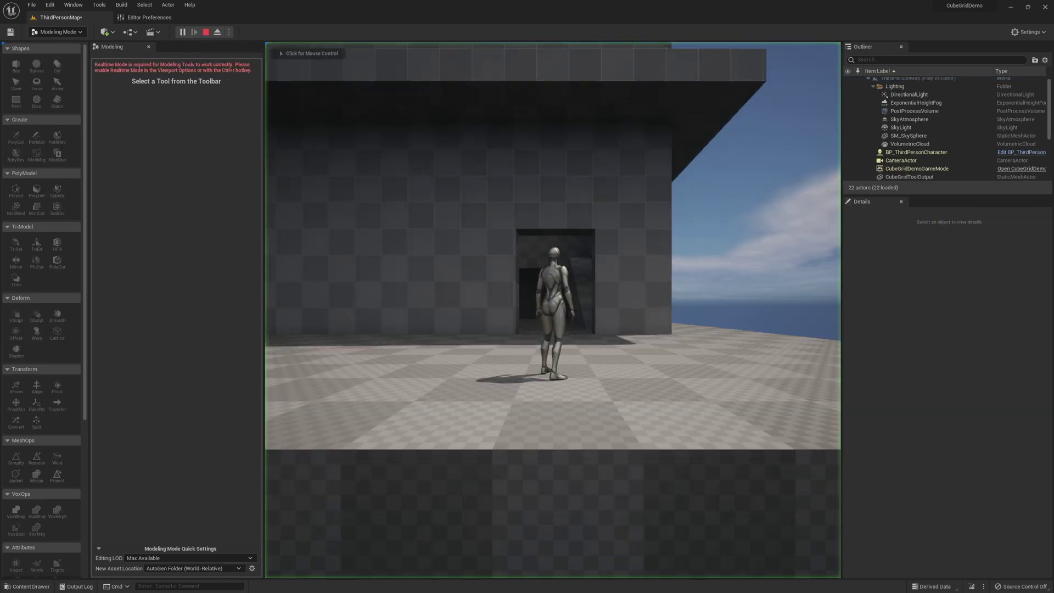
{"action": "key", "text": "w"}
{"action": "key", "text": "w"}
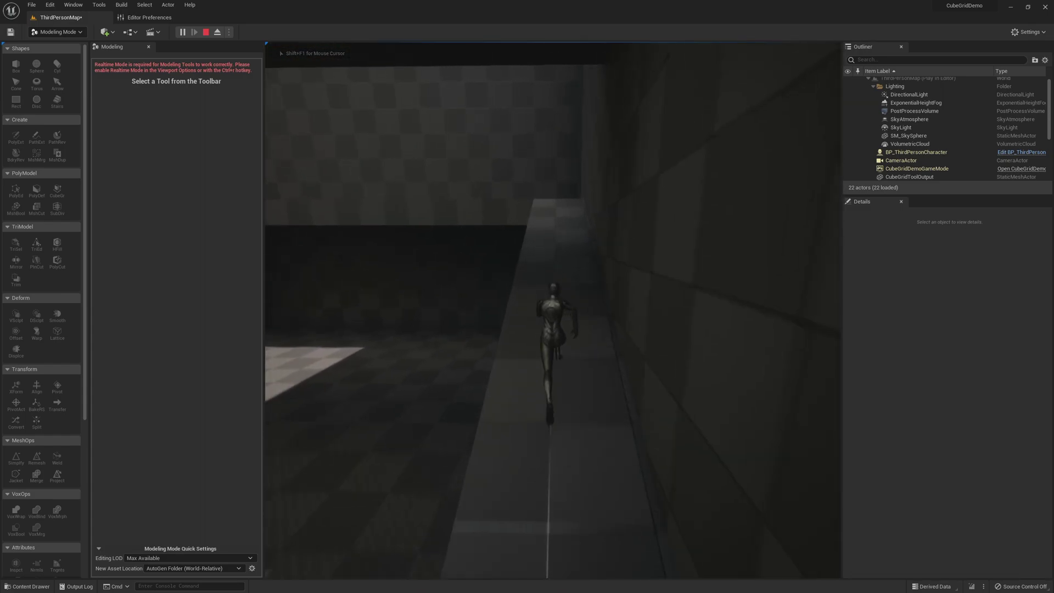
{"action": "key", "text": "w"}
{"action": "key", "text": "space"}
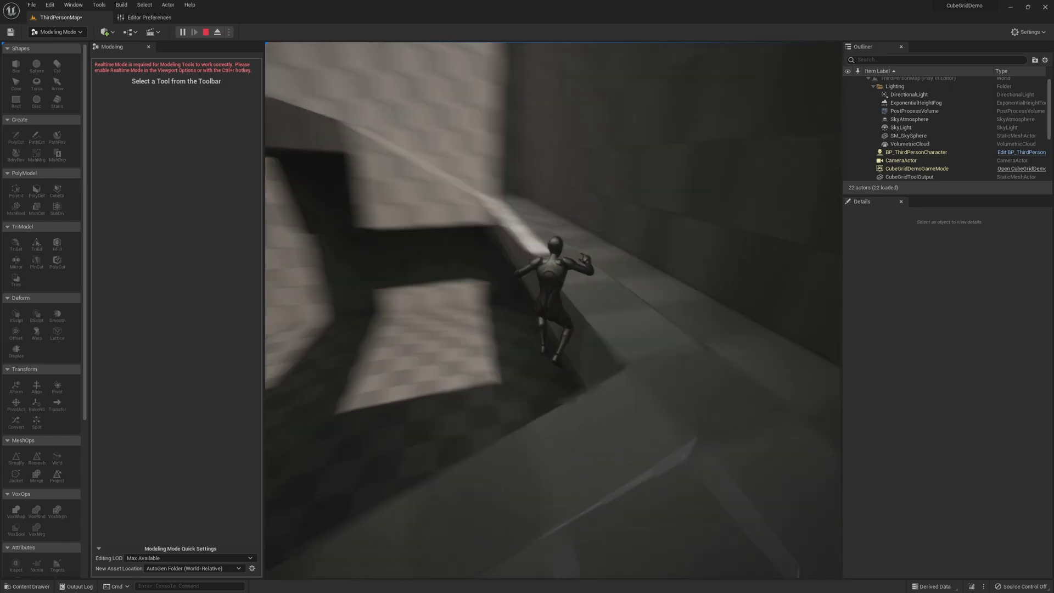
{"action": "key", "text": "w"}
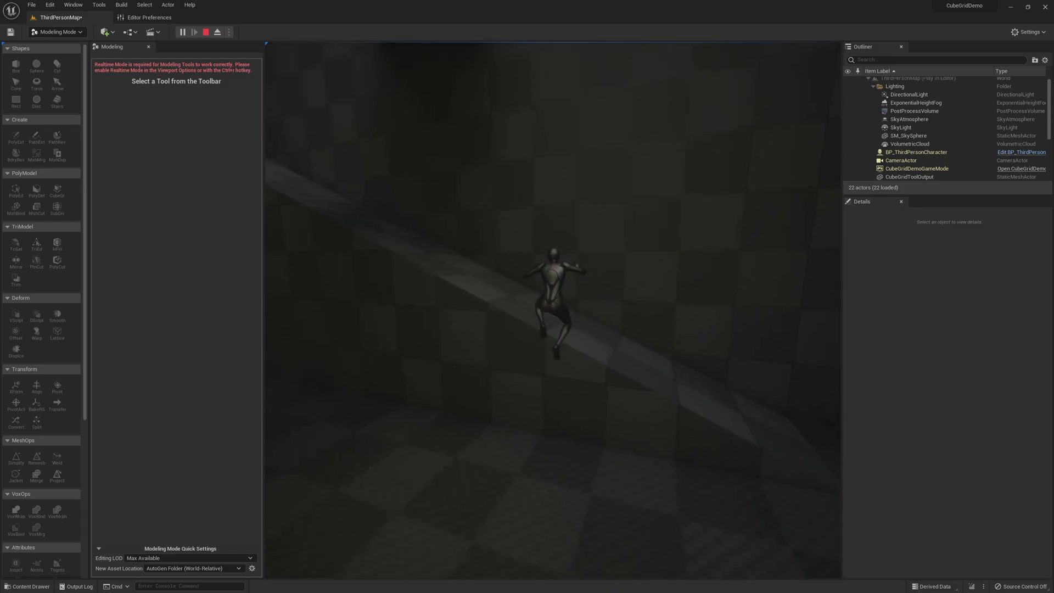
Step: Run the character up the inner ramps again and across the ledge toward the window opening
{"action": "key", "text": "w"}
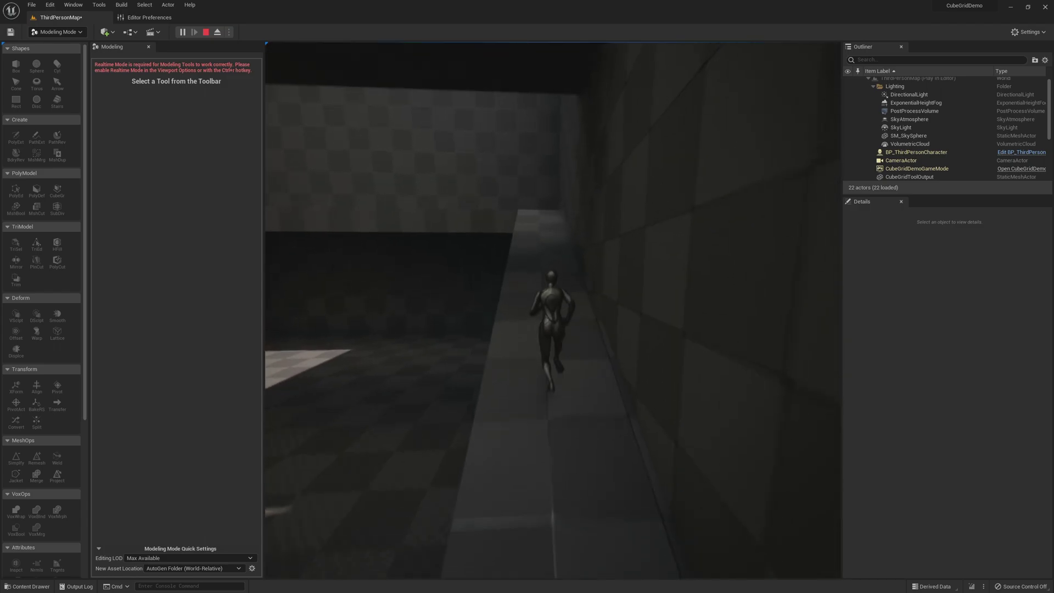
{"action": "key", "text": "w"}
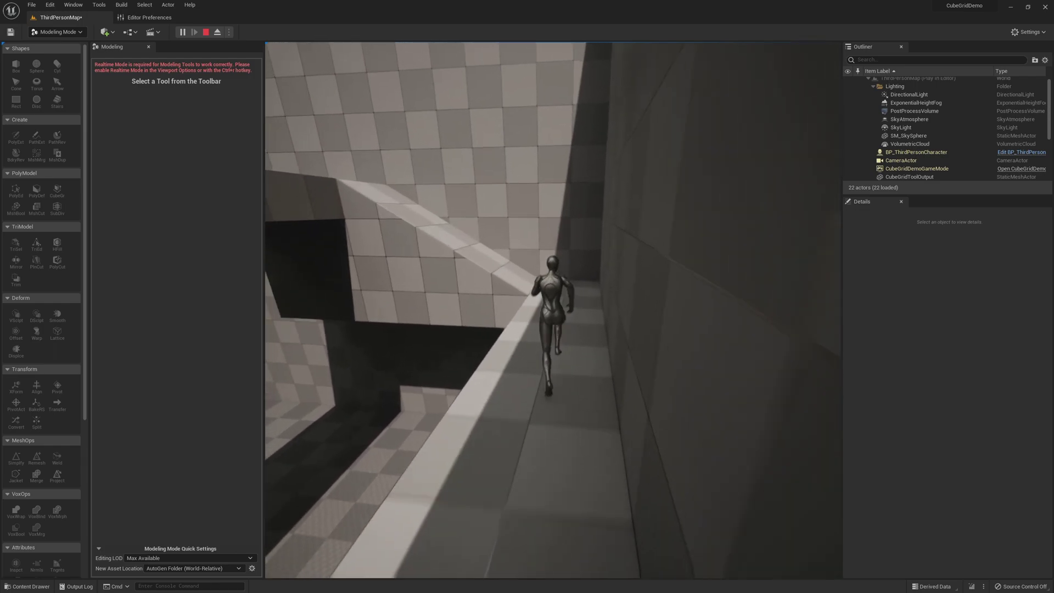
{"action": "key", "text": "w"}
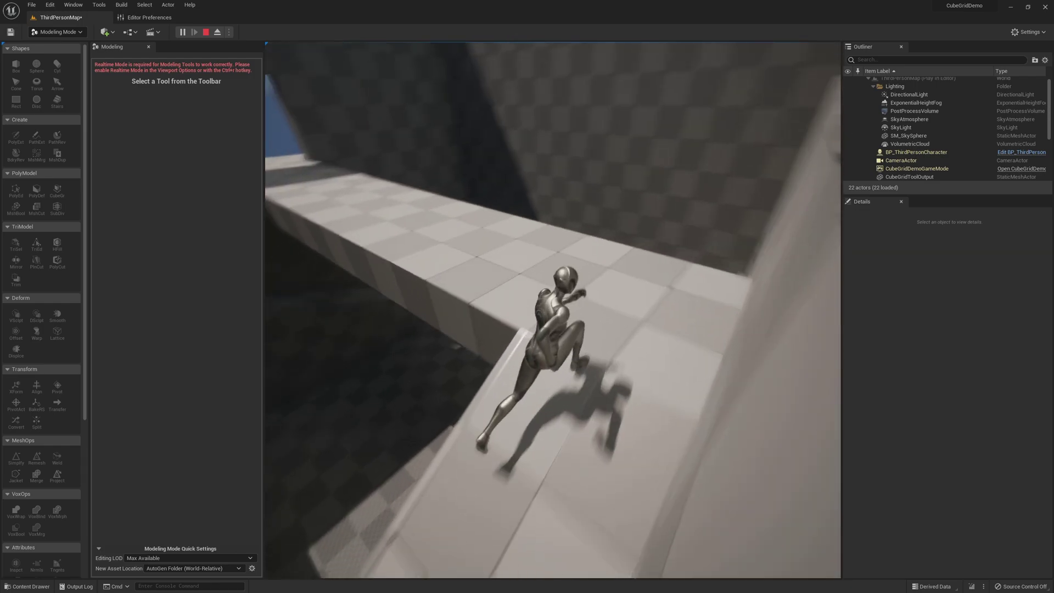
{"action": "key", "text": "w"}
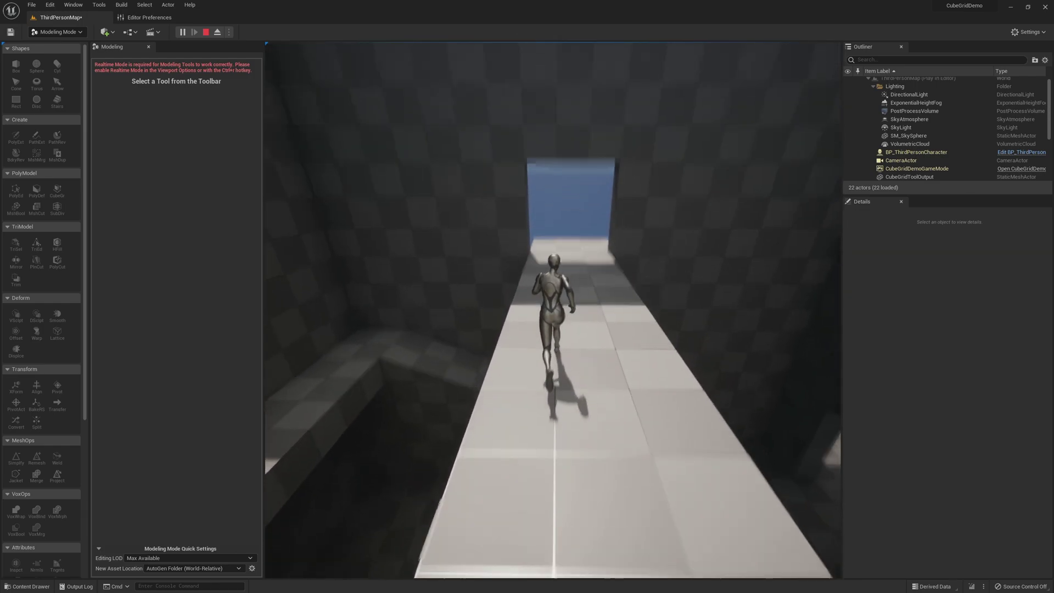
Step: Run the character out the window, up the outer ramp and along the wall top, and end the play test
{"action": "key", "text": "w"}
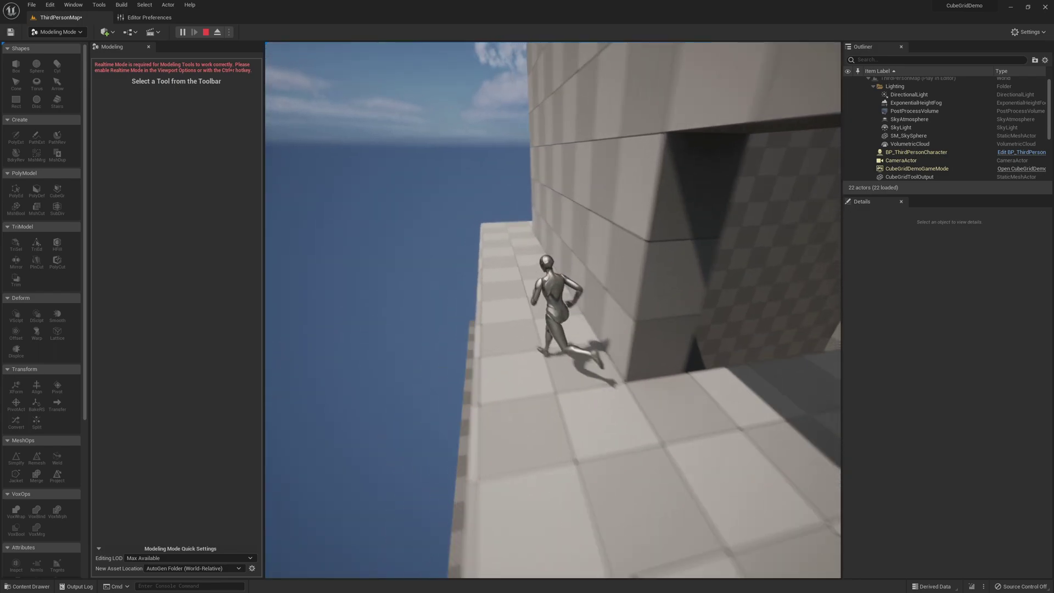
{"action": "key", "text": "w"}
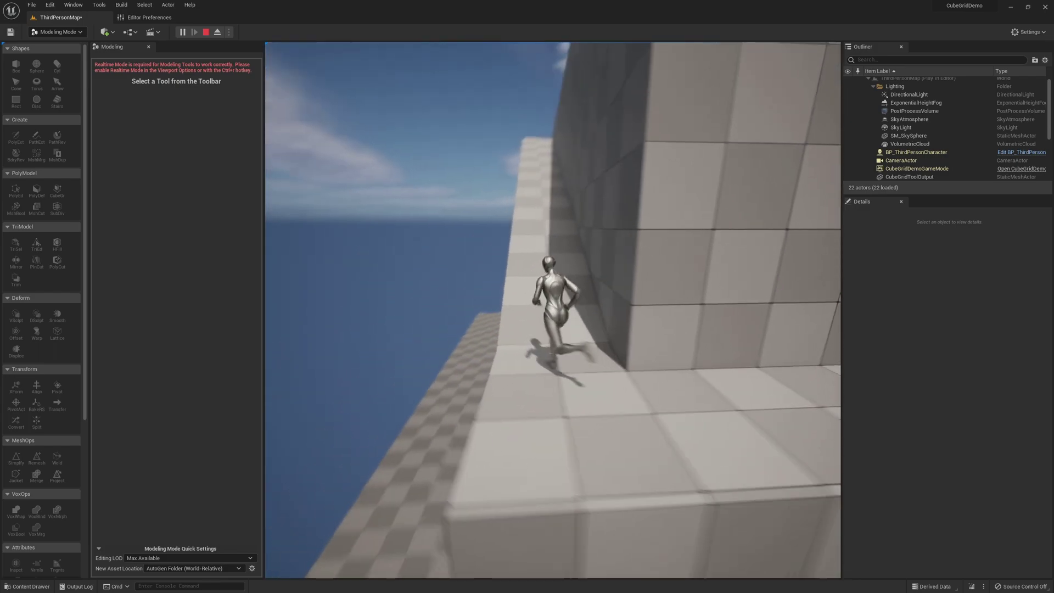
{"action": "key", "text": "w"}
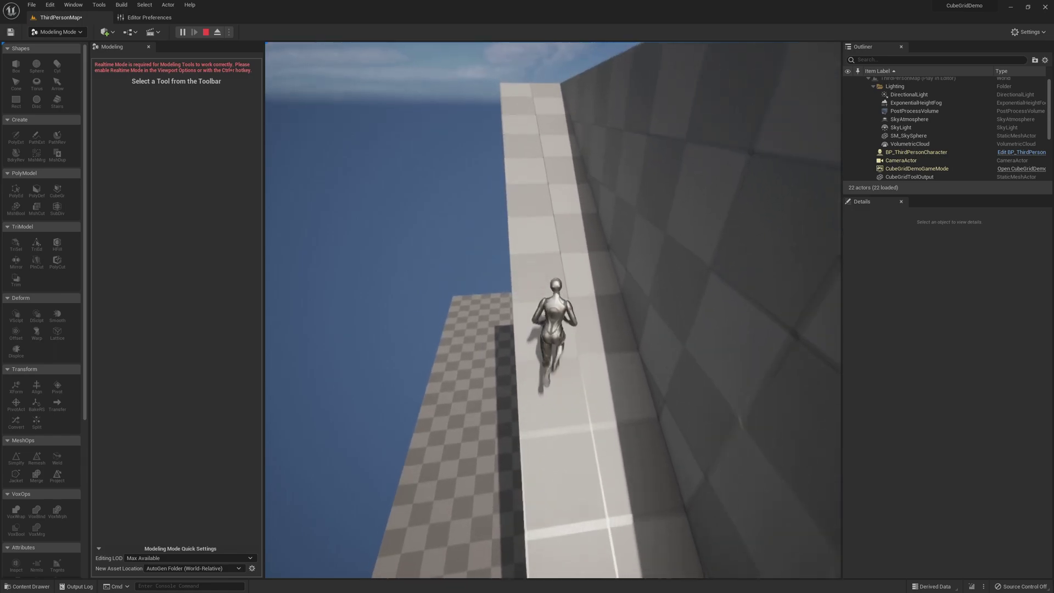
{"action": "key", "text": "w"}
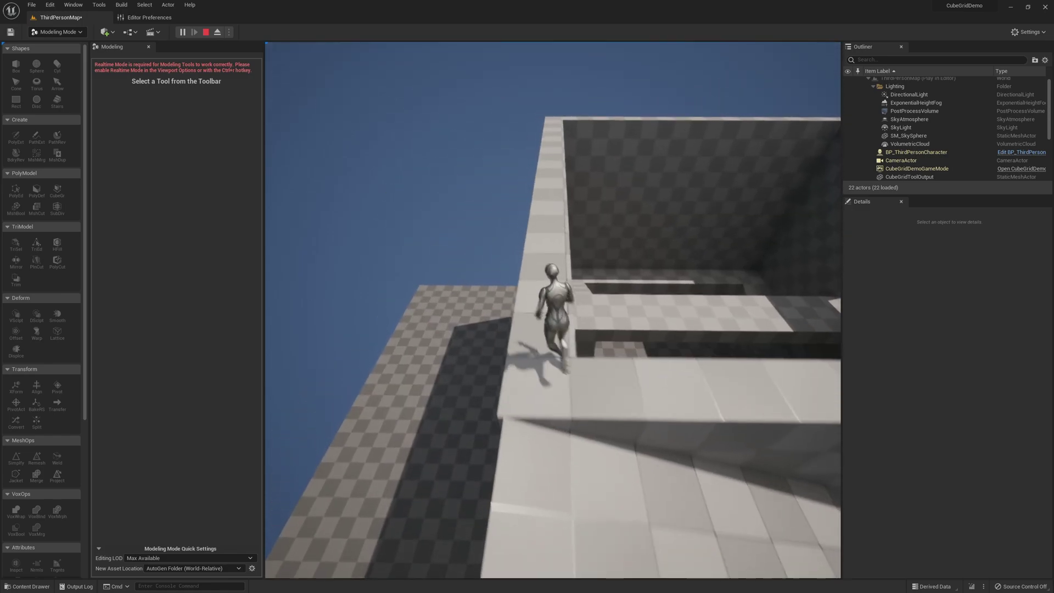
{"action": "key", "text": "w"}
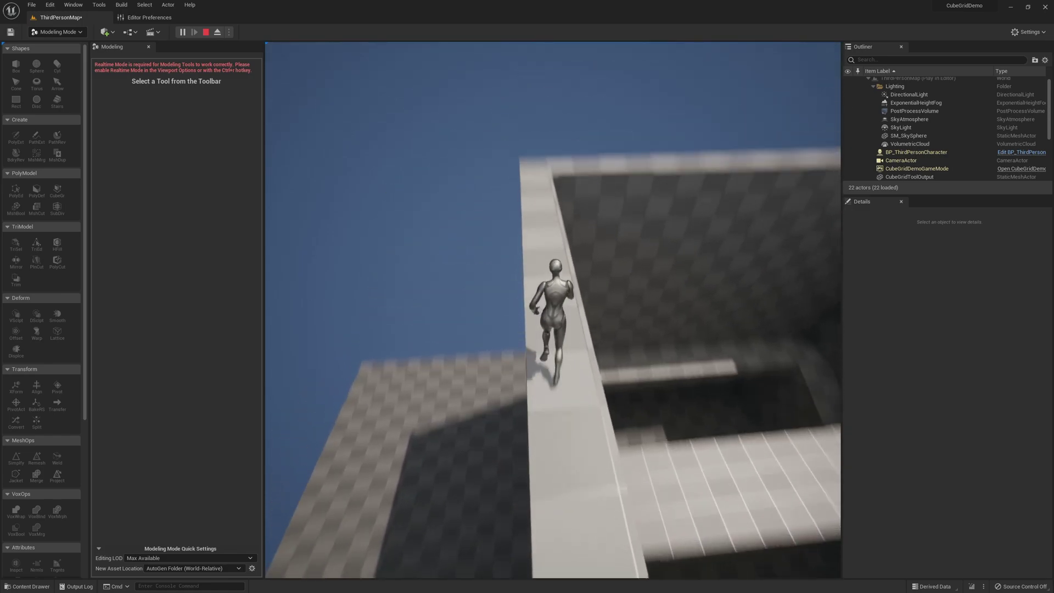
{"action": "key", "text": "w"}
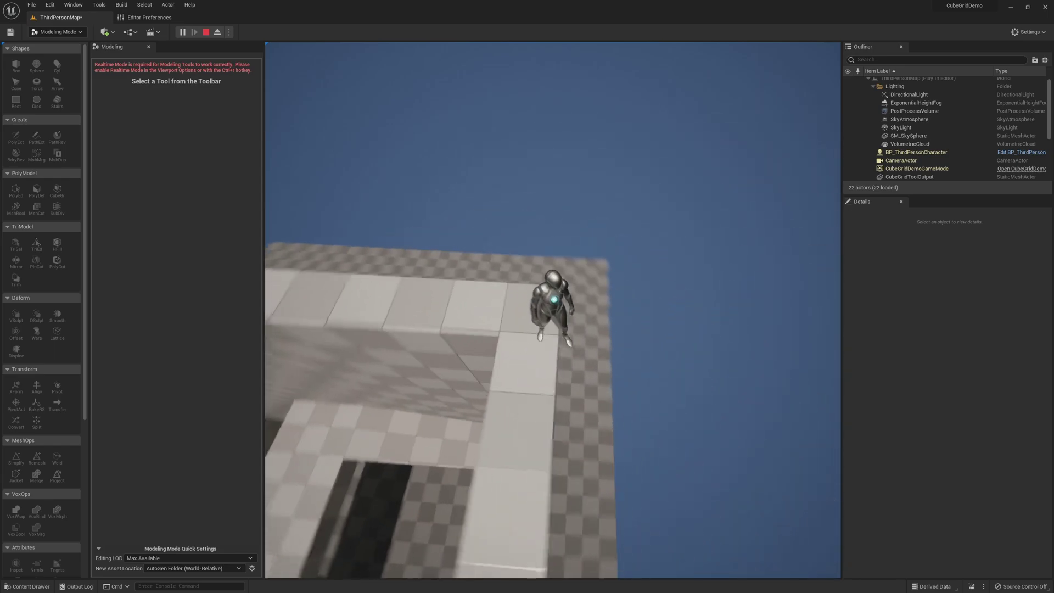
{"action": "key", "text": "Escape"}
Step: Open the content browser on the _GENERATED/PC folder containing the CubeGrid output meshes
{"action": "left_click_drag", "start_coordinate": [601, 370], "coordinate": [422, 370], "text": "alt"}
{"action": "mouse_move", "coordinate": [722, 409]}
{"action": "right_mouse_down"}
{"action": "mouse_move", "coordinate": [714, 402]}
{"action": "mouse_move", "coordinate": [752, 409]}
{"action": "mouse_move", "coordinate": [738, 401]}
{"action": "right_mouse_up"}
{"action": "left_click_drag", "start_coordinate": [378, 541], "coordinate": [384, 545], "text": "alt"}
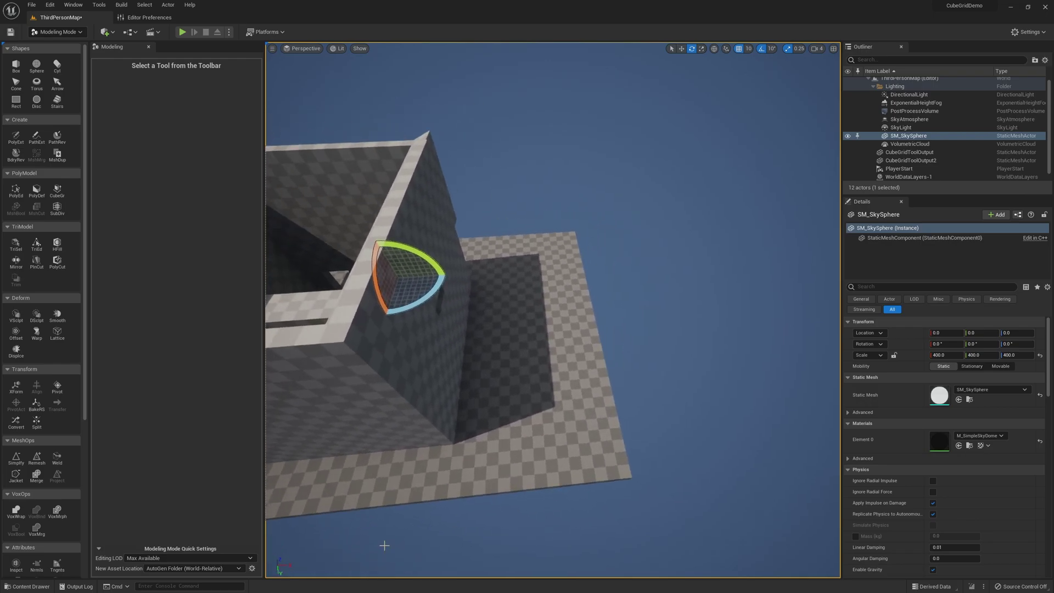
{"action": "mouse_move", "coordinate": [657, 467]}
{"action": "right_mouse_down"}
{"action": "mouse_move", "coordinate": [636, 466]}
{"action": "mouse_move", "coordinate": [643, 462]}
{"action": "right_mouse_up"}
{"action": "key", "text": "ctrl+space"}
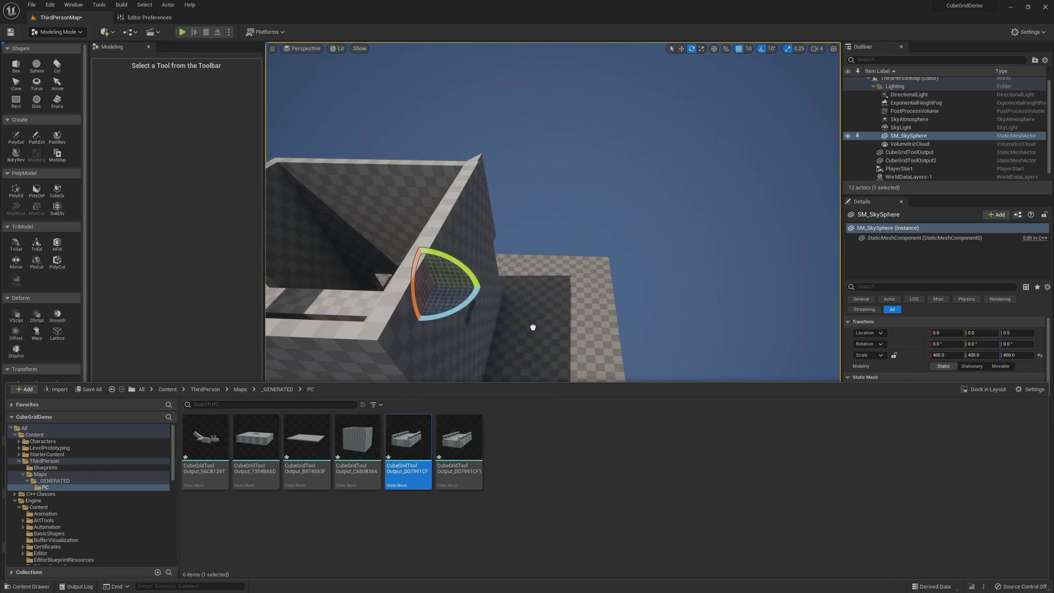
Step: Place the CubeGridToolOutput_DD7991CF mesh in the level and move it beside the building's wall, at about Y 1830, Z 2600
{"action": "left_click_drag", "start_coordinate": [533, 327], "coordinate": [569, 323]}
{"action": "right_click_drag", "start_coordinate": [718, 341], "coordinate": [615, 336]}
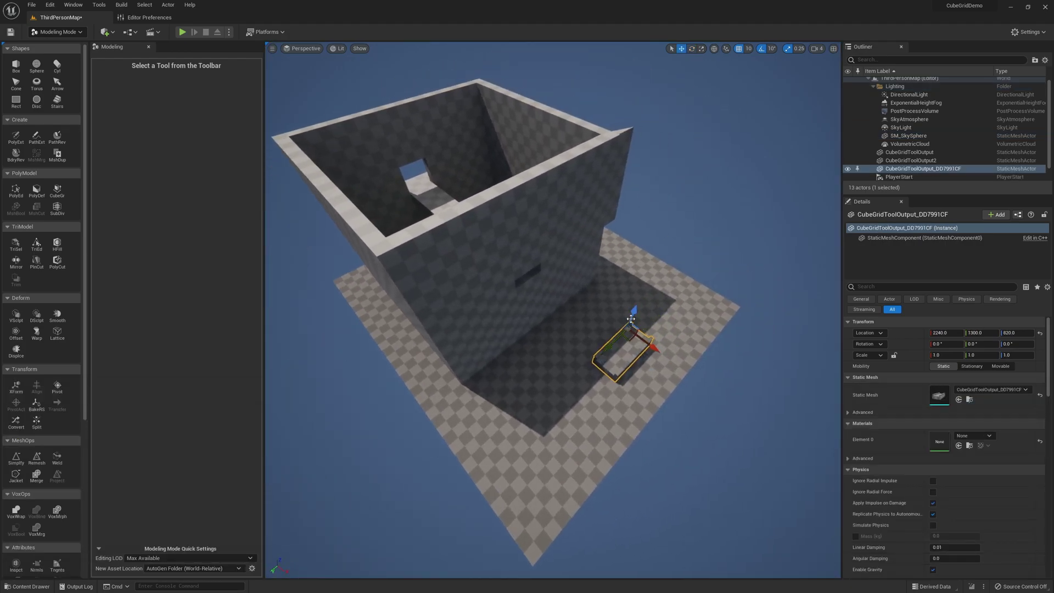
{"action": "left_click_drag", "start_coordinate": [606, 317], "coordinate": [505, 294], "text": "alt"}
{"action": "left_click_drag", "start_coordinate": [693, 246], "coordinate": [486, 251]}
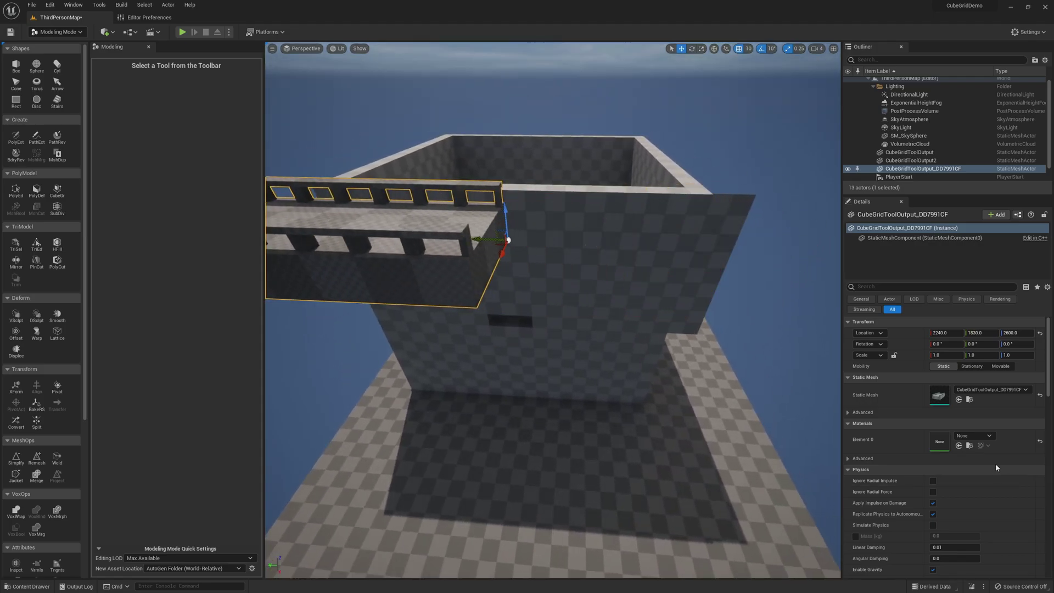
Step: Assign the MI_ProcGrid material to Element 0 of the placed walkway mesh
{"action": "left_click", "coordinate": [967, 436]}
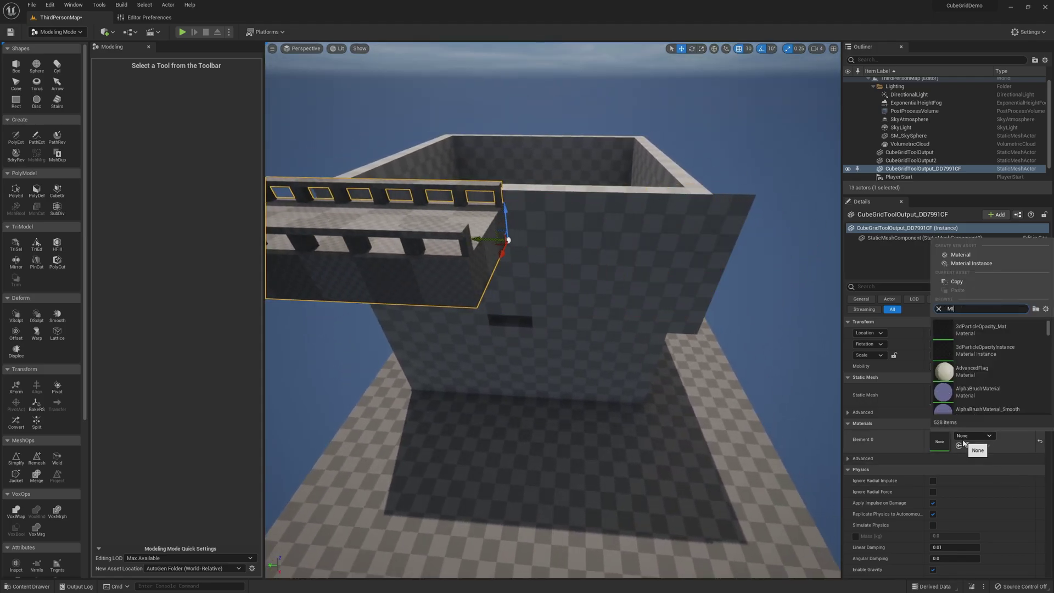
{"action": "type", "text": "MI_Proc"}
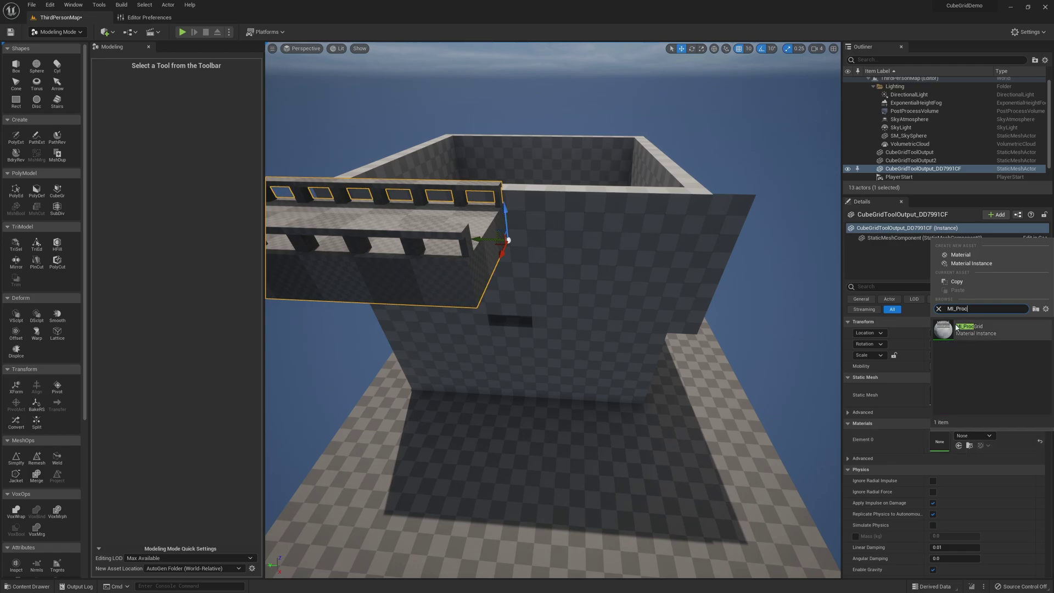
{"action": "left_click", "coordinate": [979, 330]}
Step: Rotate the walkway piece -90° about the Z axis
{"action": "left_click_drag", "start_coordinate": [625, 244], "coordinate": [580, 251], "text": "alt"}
{"action": "key", "text": "e"}
{"action": "left_click_drag", "start_coordinate": [626, 361], "coordinate": [630, 354]}
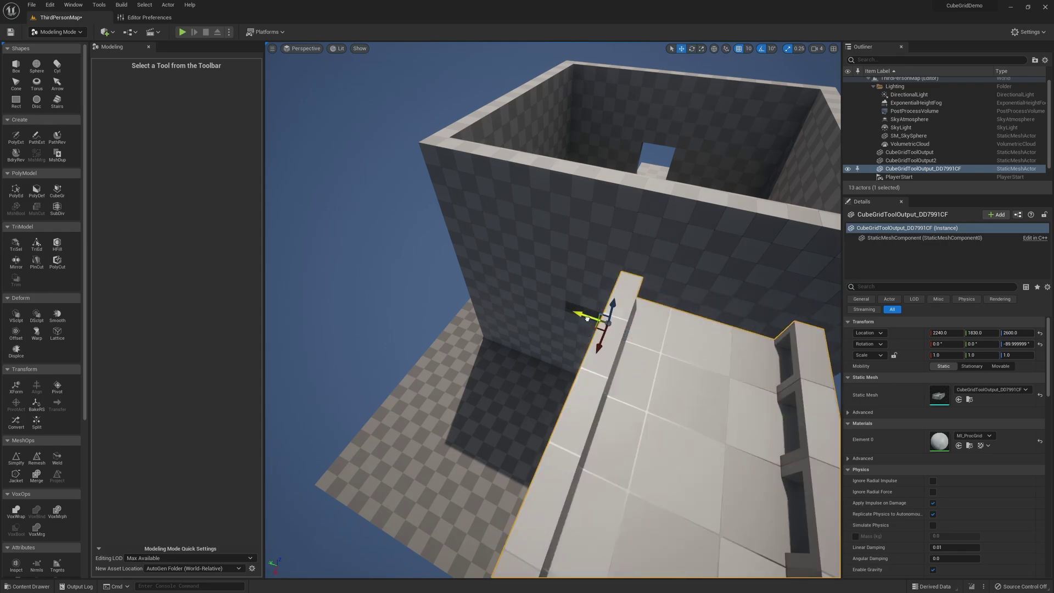
Step: Move the walkway piece against the building's wall top so it projects outward, at Y 3000, Z 2420
{"action": "left_click_drag", "start_coordinate": [587, 318], "coordinate": [312, 229]}
{"action": "left_click_drag", "start_coordinate": [311, 229], "coordinate": [631, 137], "text": "alt"}
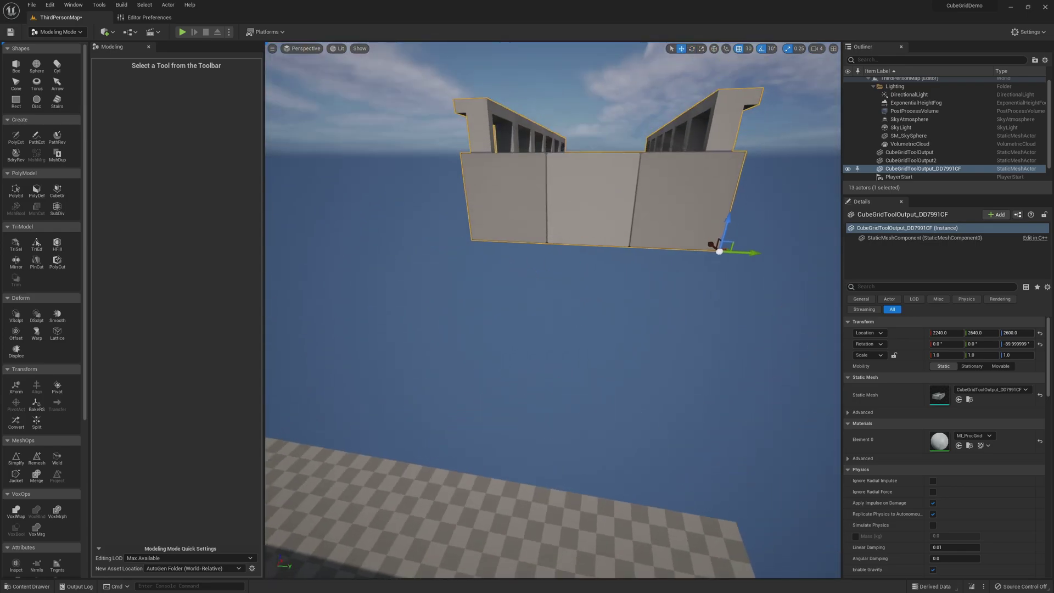
{"action": "left_click_drag", "start_coordinate": [467, 220], "coordinate": [505, 233], "text": "alt"}
{"action": "left_click_drag", "start_coordinate": [680, 290], "coordinate": [615, 301]}
{"action": "left_click_drag", "start_coordinate": [663, 326], "coordinate": [545, 446]}
{"action": "left_click_drag", "start_coordinate": [545, 446], "coordinate": [612, 451], "text": "alt"}
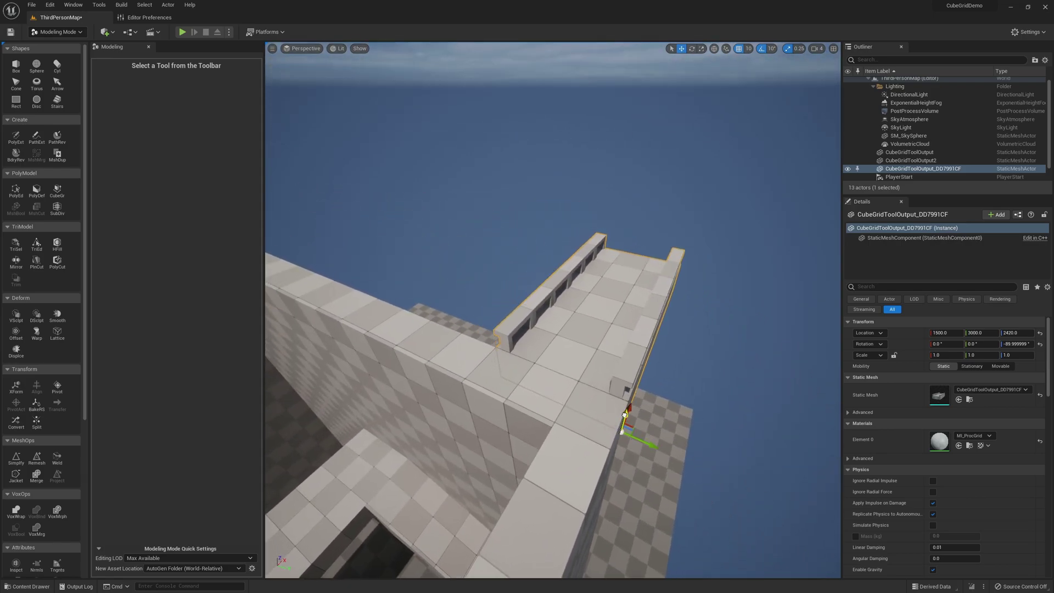
{"action": "left_click_drag", "start_coordinate": [625, 416], "coordinate": [467, 418], "text": "alt"}
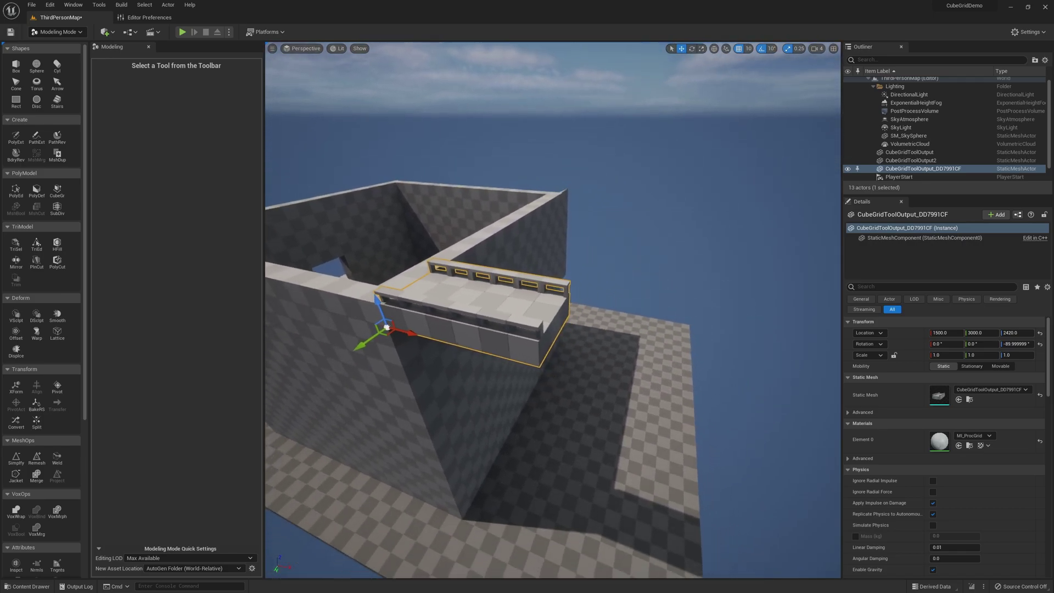
Step: Duplicate the walkway piece twice along the X axis and line the copies up end to end
{"action": "right_click_drag", "start_coordinate": [664, 409], "coordinate": [678, 400]}
{"action": "left_click_drag", "start_coordinate": [460, 317], "coordinate": [535, 327], "text": "alt"}
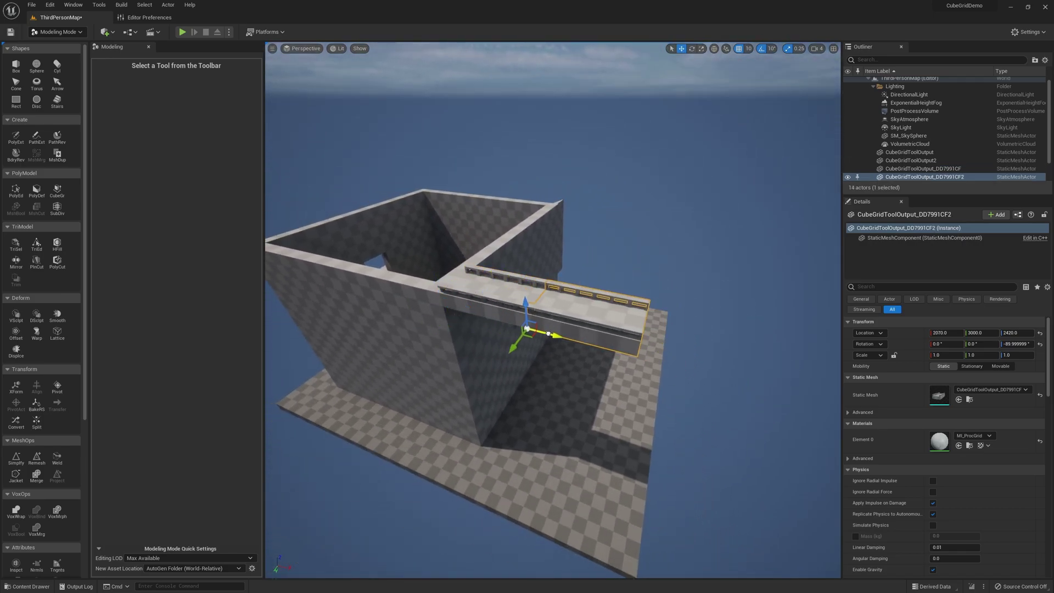
{"action": "right_click_drag", "start_coordinate": [568, 334], "coordinate": [596, 394]}
{"action": "left_click_drag", "start_coordinate": [569, 389], "coordinate": [756, 369], "text": "alt"}
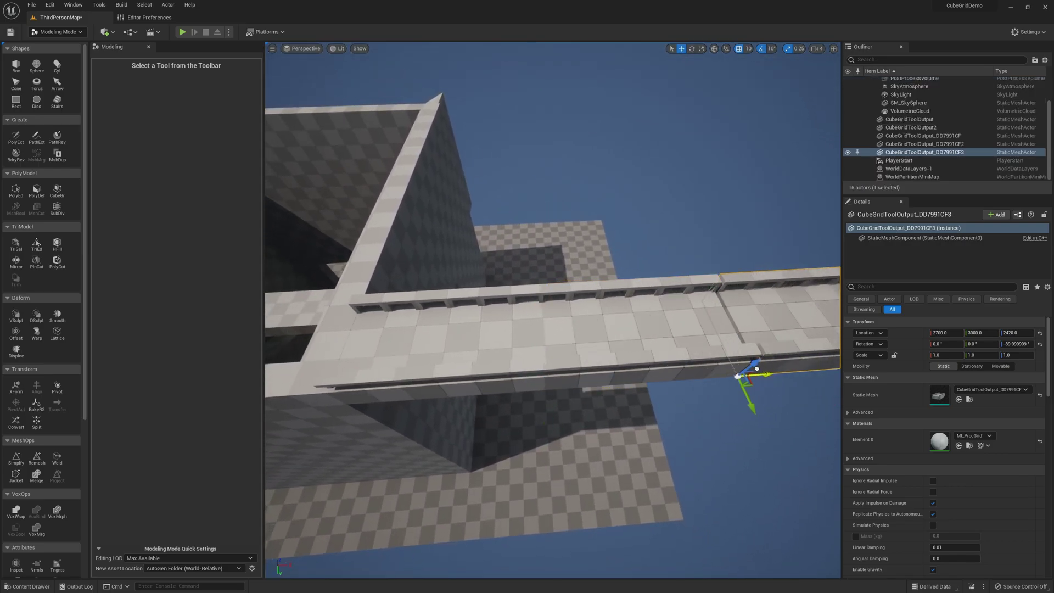
{"action": "left_click", "coordinate": [635, 386]}
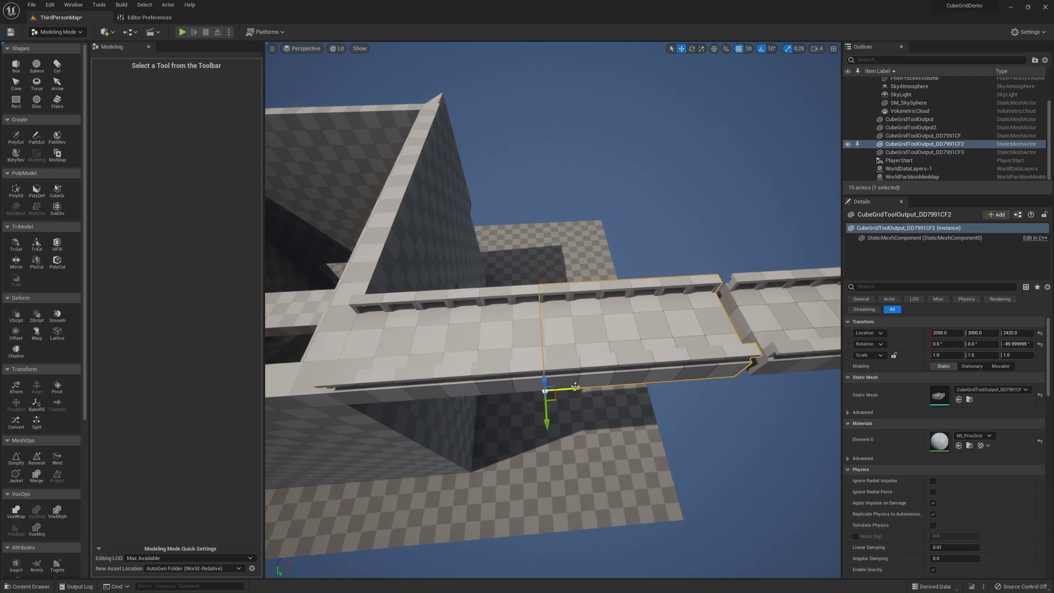
{"action": "left_click", "coordinate": [772, 367]}
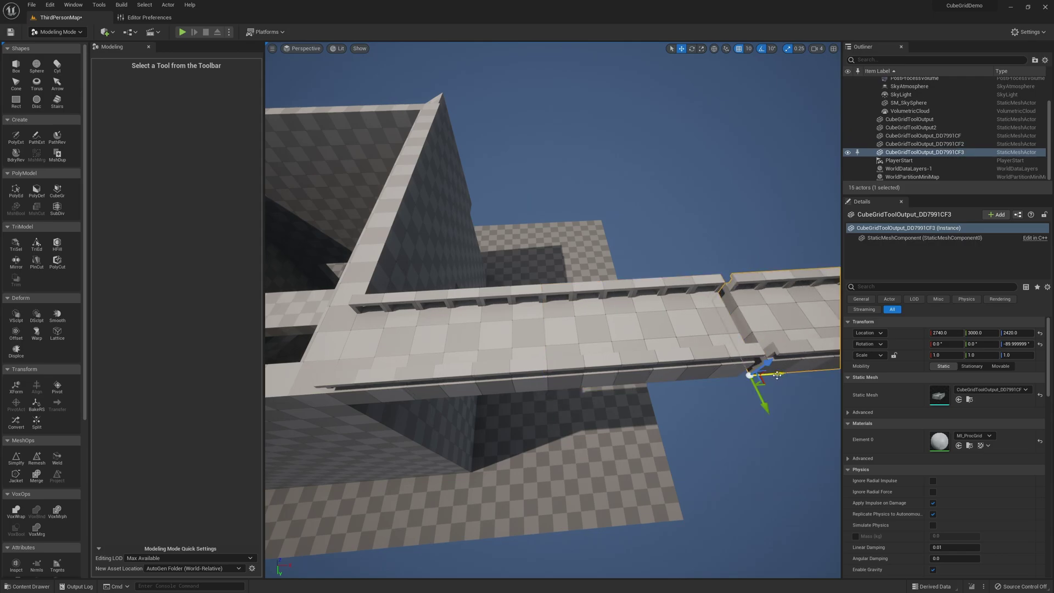
Step: Select all three walkway pieces and duplicate them along the X axis to double the bridge's length
{"action": "key", "text": "s"}
{"action": "mouse_move", "coordinate": [510, 304]}
{"action": "right_mouse_down"}
{"action": "mouse_move", "coordinate": [541, 301]}
{"action": "mouse_move", "coordinate": [510, 304]}
{"action": "right_mouse_up"}
{"action": "left_click", "coordinate": [441, 328], "text": "shift"}
{"action": "left_click", "coordinate": [506, 330], "text": "shift"}
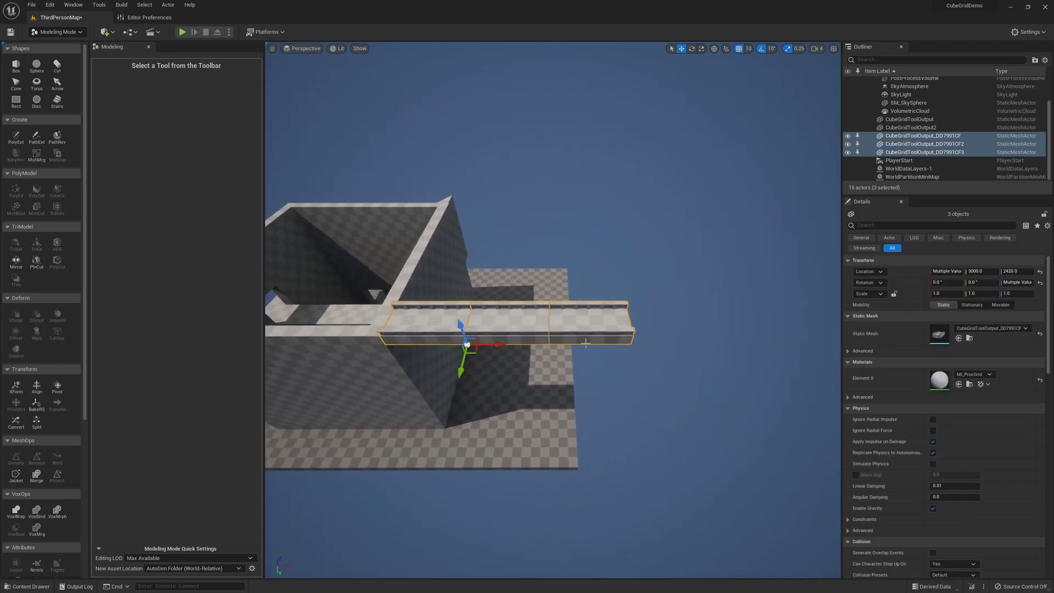
{"action": "left_click_drag", "start_coordinate": [492, 344], "coordinate": [821, 344], "text": "alt"}
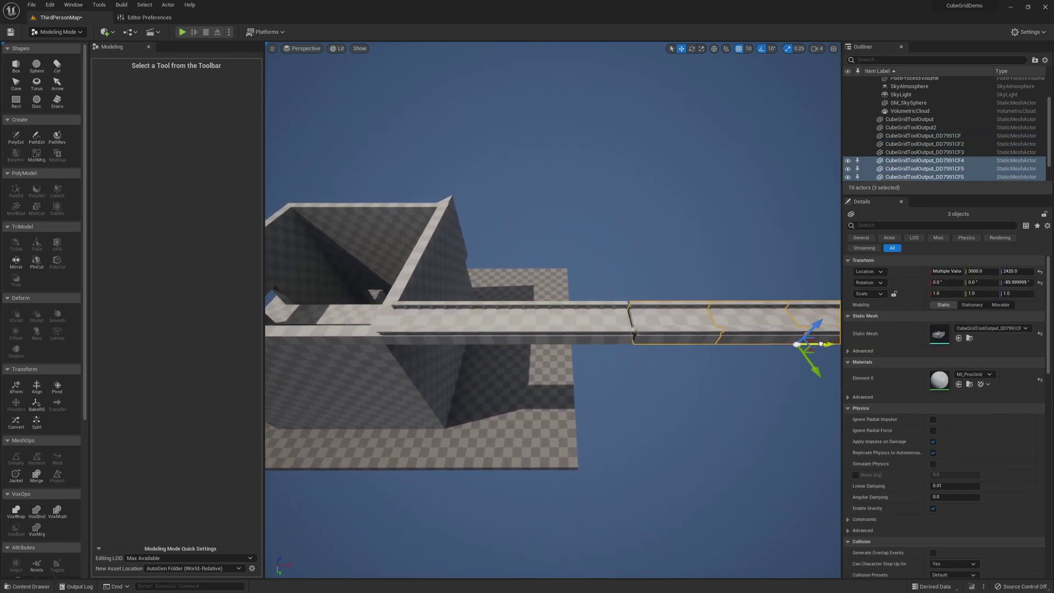
Step: Position the camera above the building end of the bridge, looking along it, and set the play spawn to Current Camera Location
{"action": "right_click_drag", "start_coordinate": [707, 369], "coordinate": [768, 323]}
{"action": "key", "text": "w"}
{"action": "key", "text": "w"}
{"action": "key", "text": "w"}
{"action": "right_click_drag", "start_coordinate": [511, 347], "coordinate": [510, 347]}
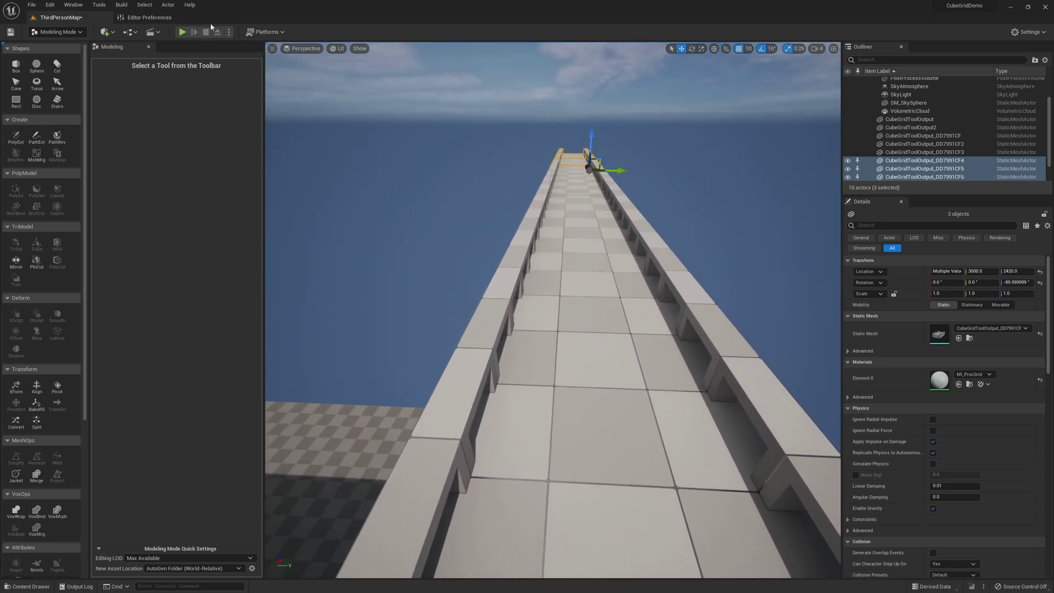
{"action": "left_click", "coordinate": [230, 32]}
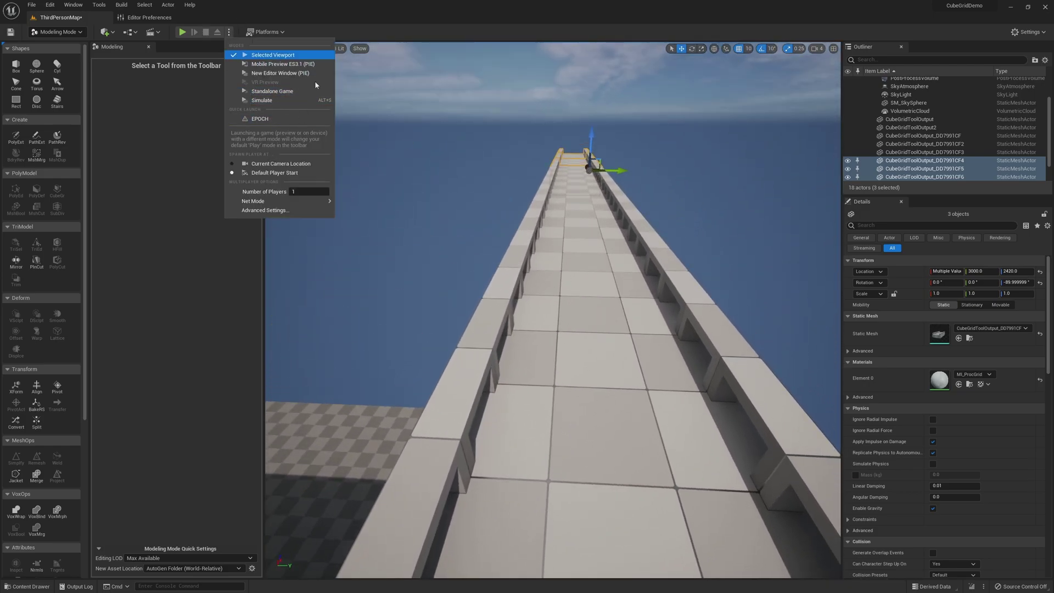
{"action": "left_click", "coordinate": [278, 164]}
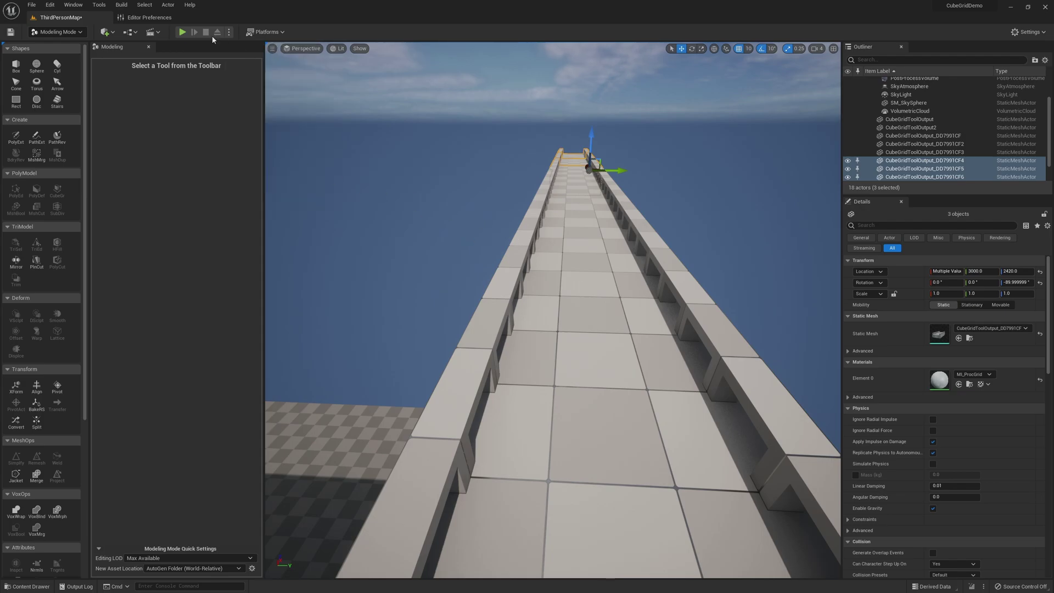
Step: Start a play test from the camera position and run the character along the bridge
{"action": "left_click", "coordinate": [182, 31]}
{"action": "key", "text": "w"}
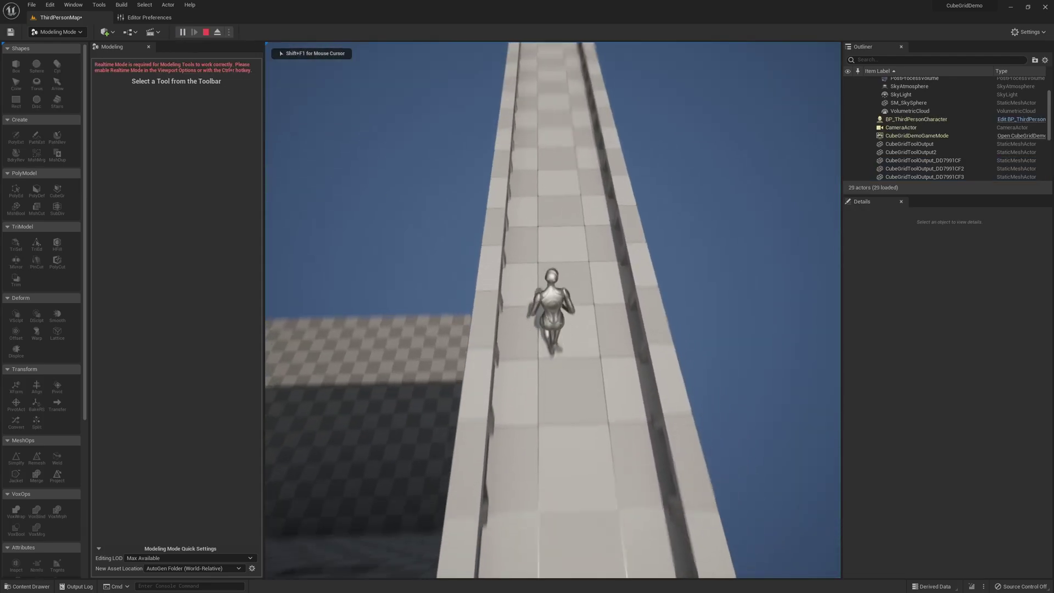